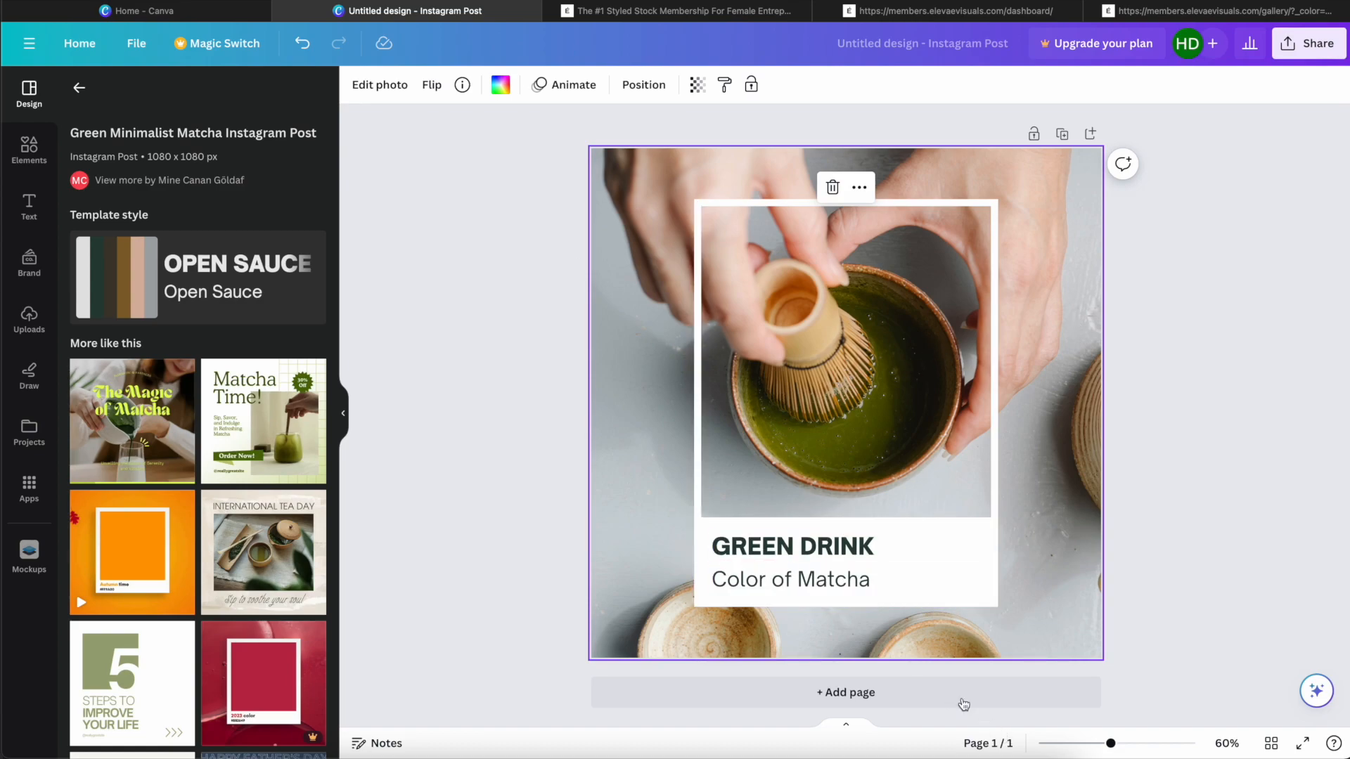
Step: Add a second page and search the design templates for "mood board"
click(911, 688)
click(78, 88)
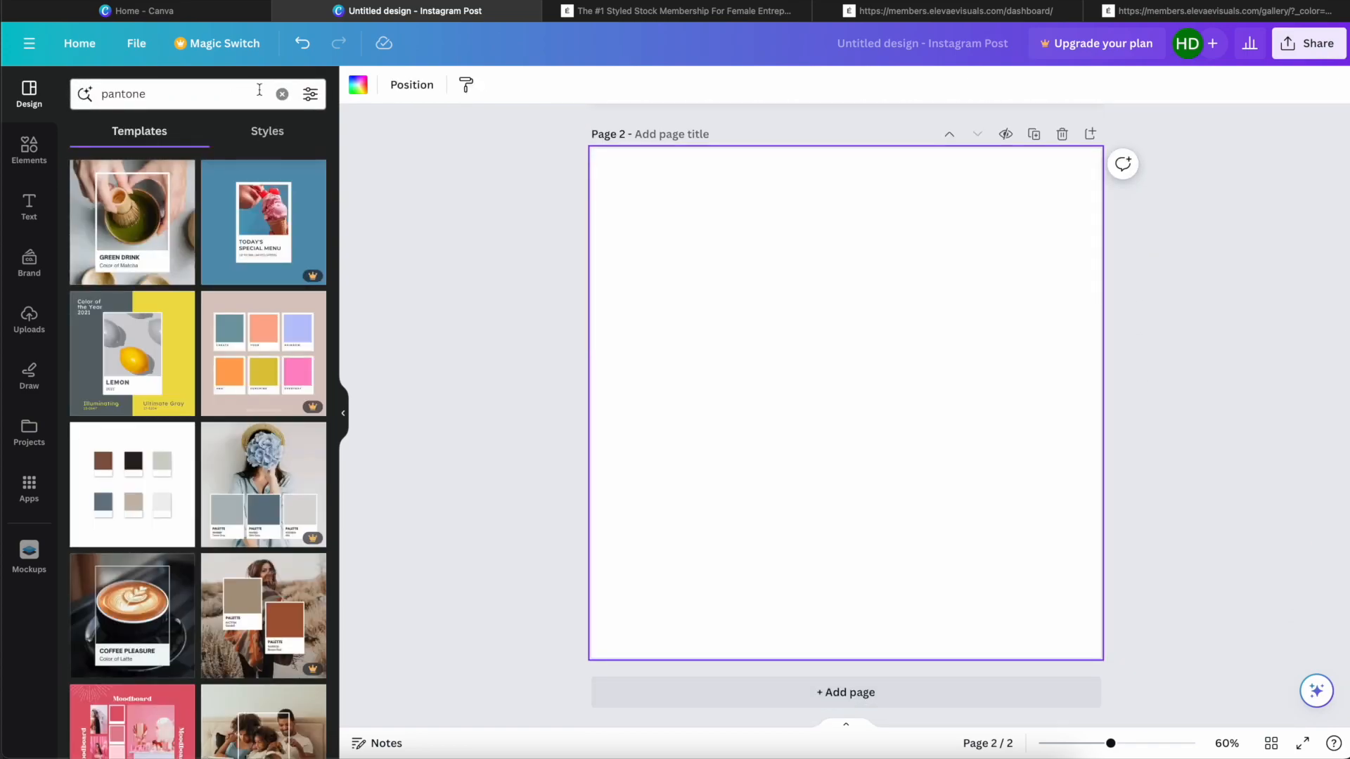
click(282, 94)
text(mood board)
key(Return)
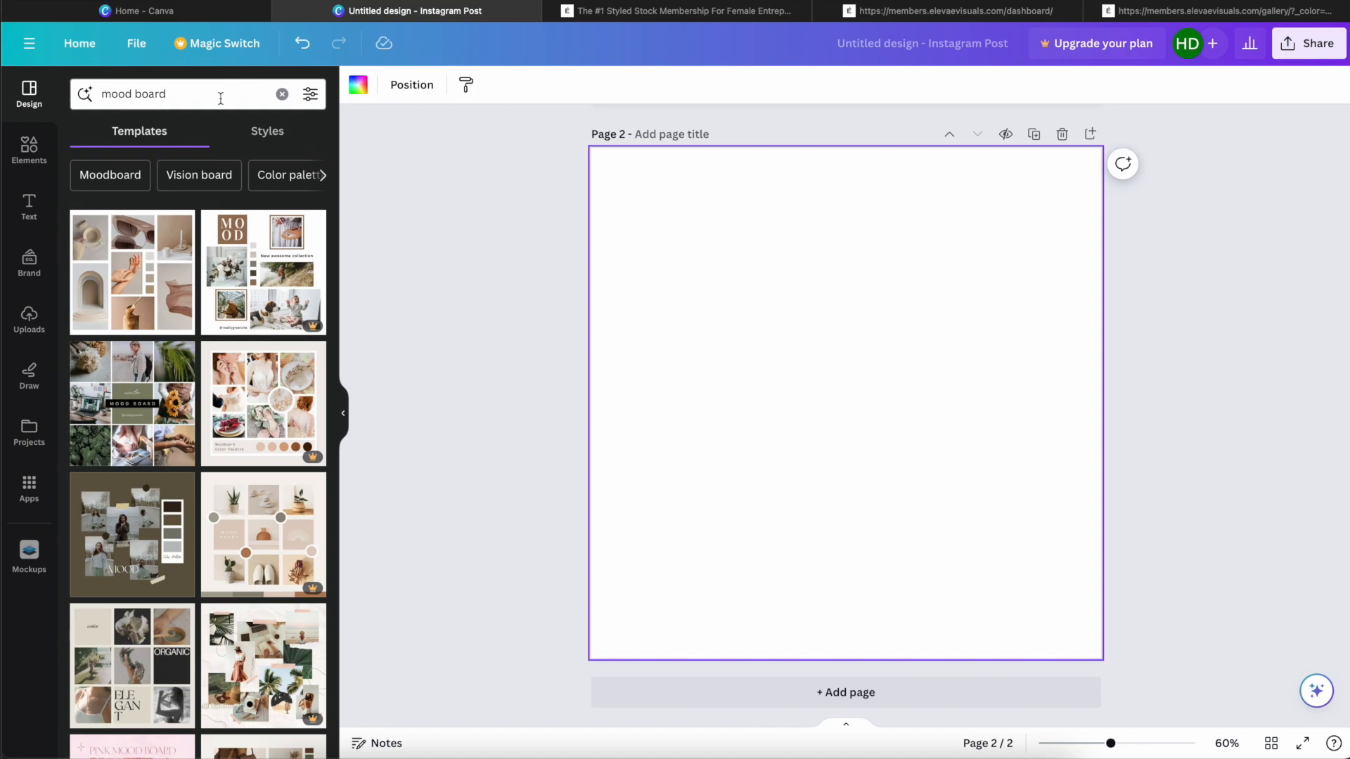
Step: Apply the beige neutral photo collage template with the ORGANIC and ELEGANT tiles to page 2 and return to the template results
scroll(219, 401, down, 5)
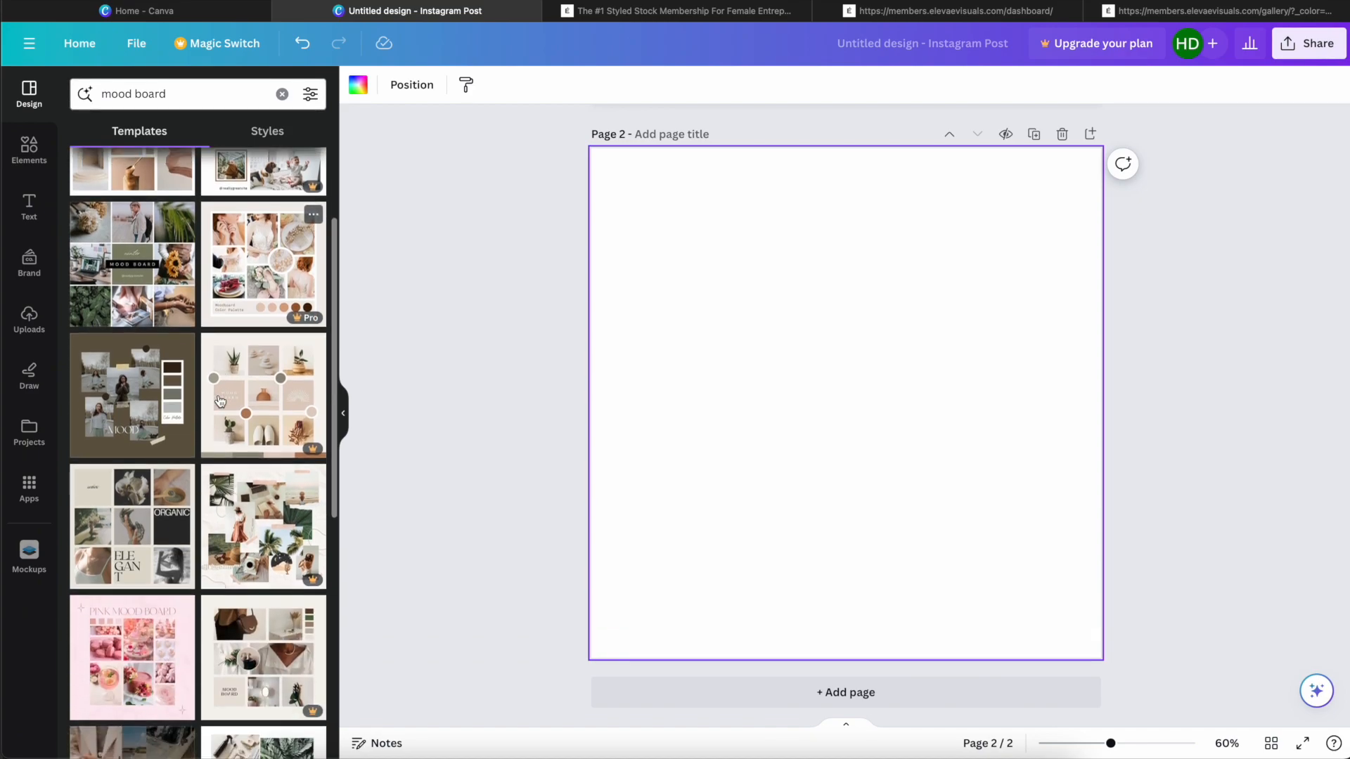
click(124, 420)
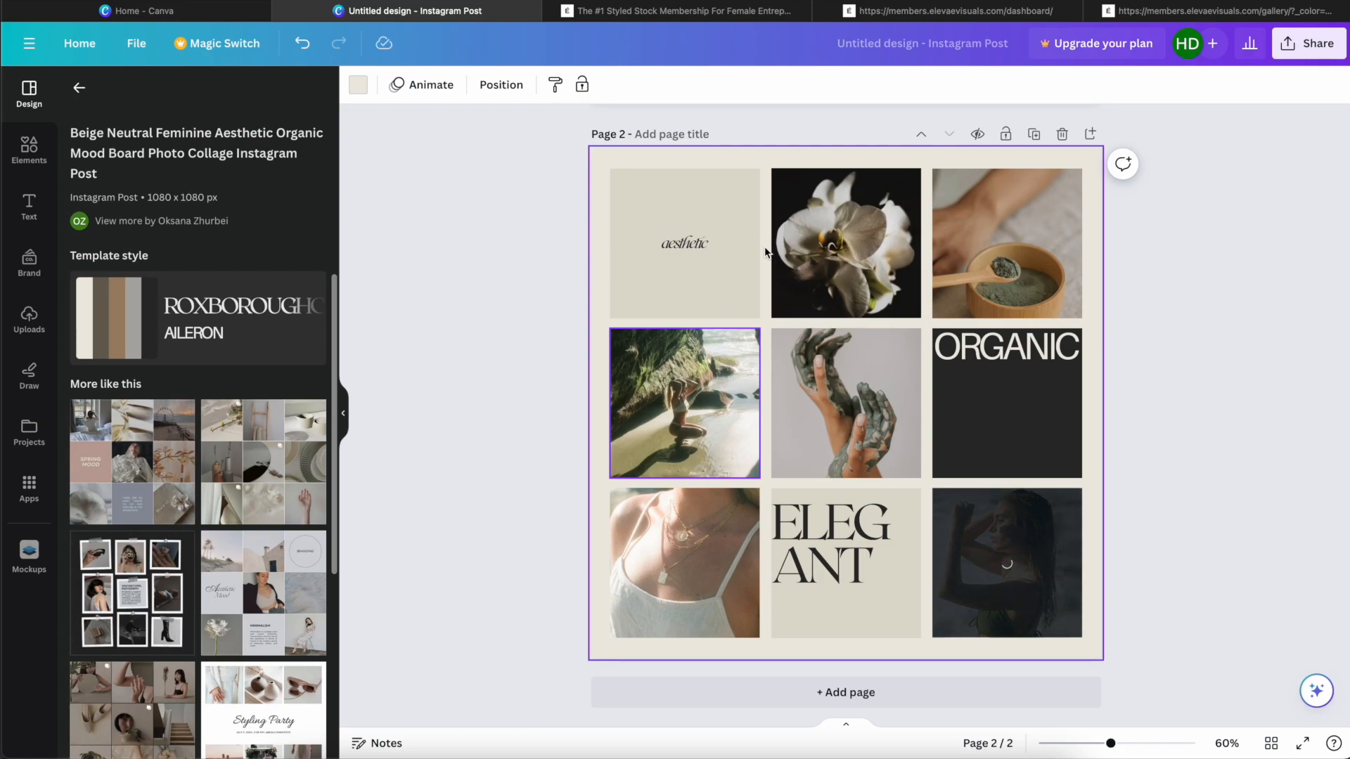
scroll(765, 252, up, 5)
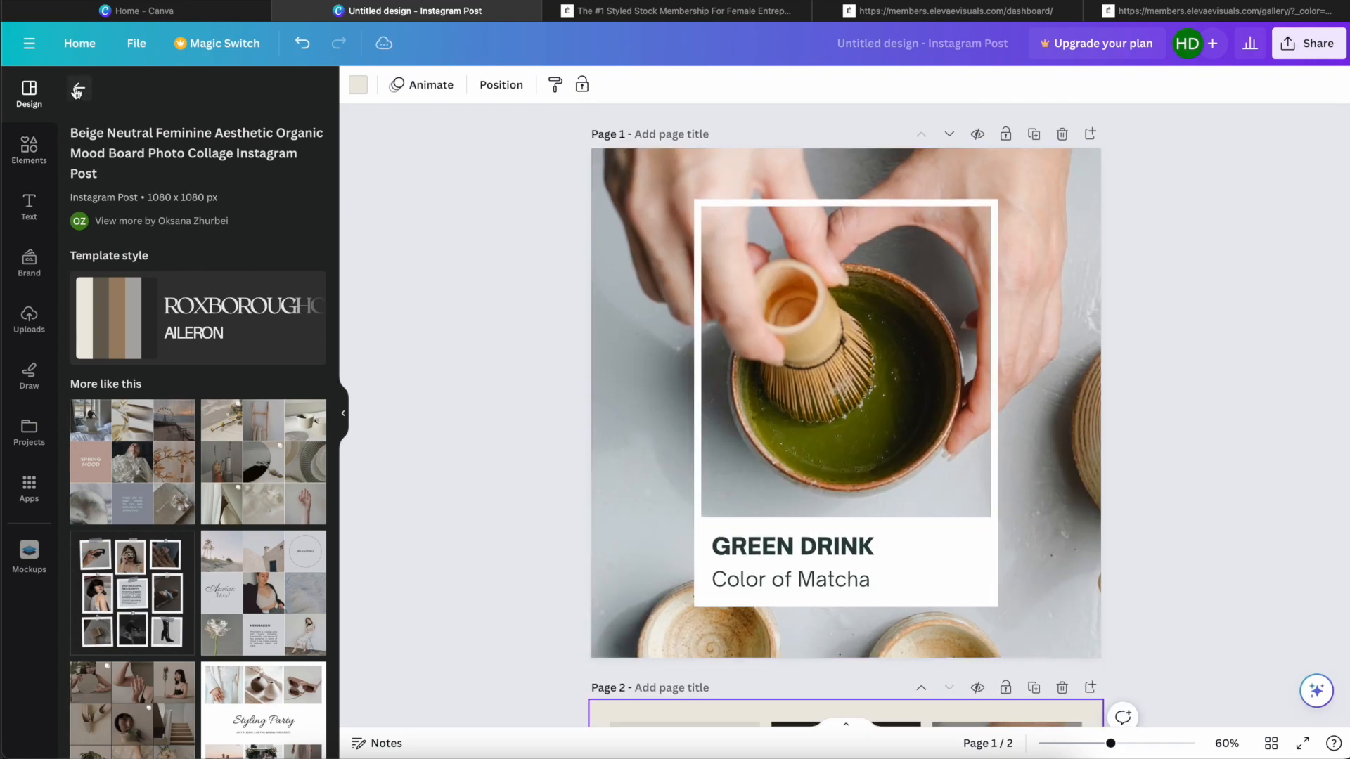
click(77, 90)
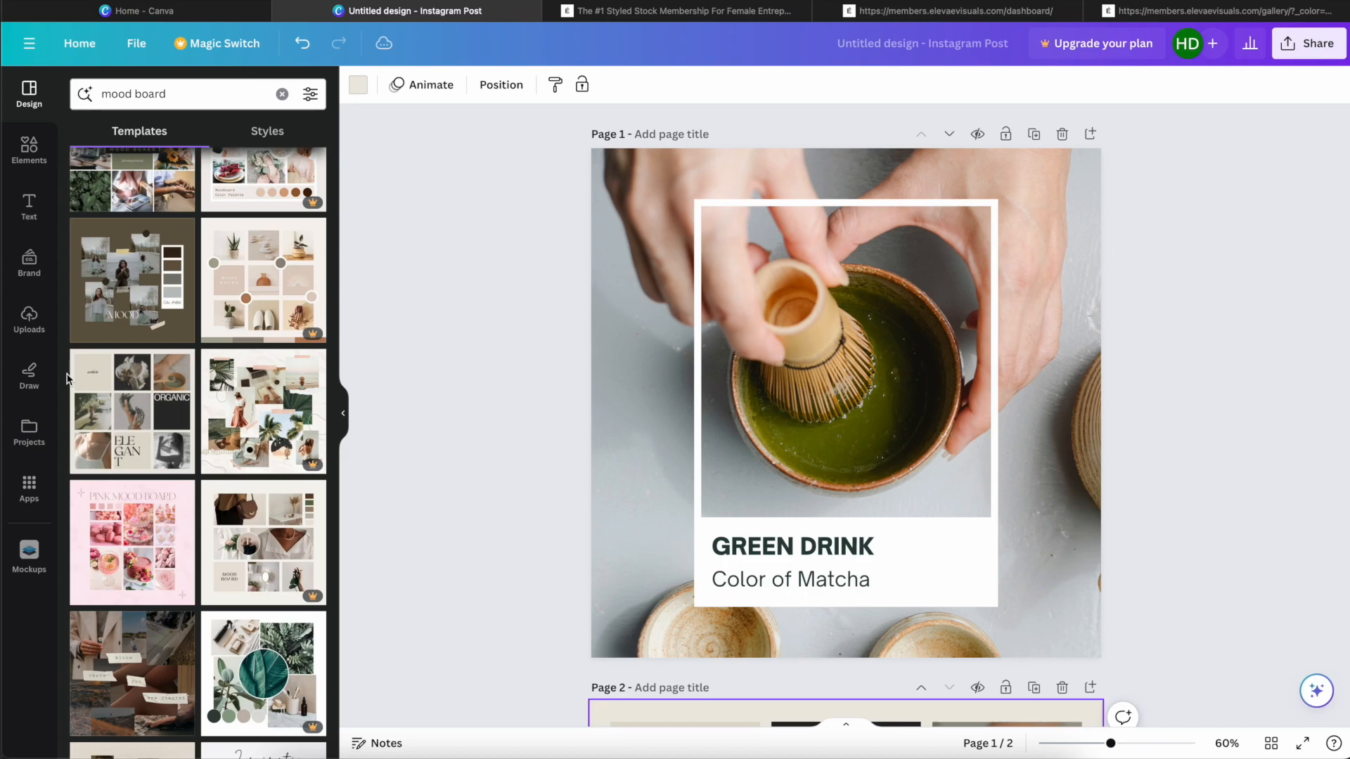
Step: Replace the matcha background photo on page 1 with the uploaded photo of peach-coloured flowers in a vase
click(29, 317)
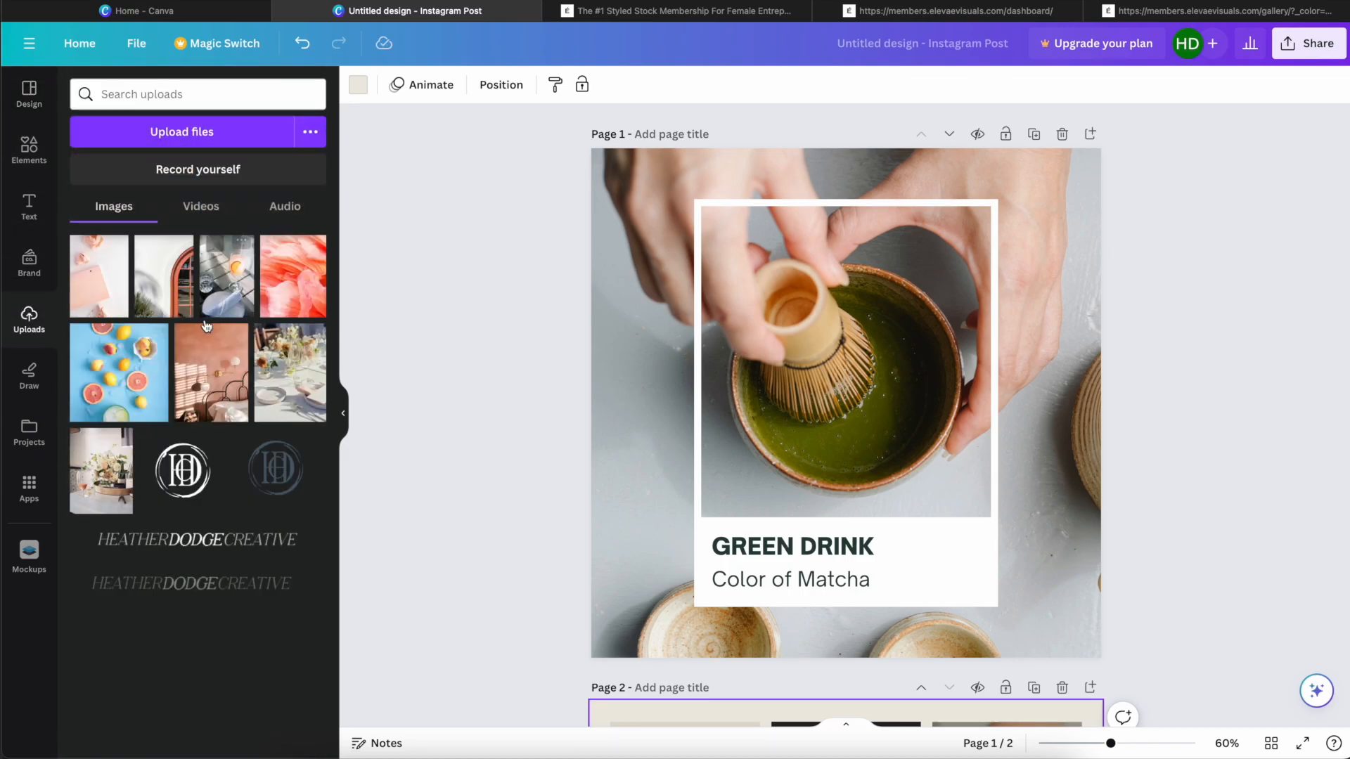
mouse_move(193, 350)
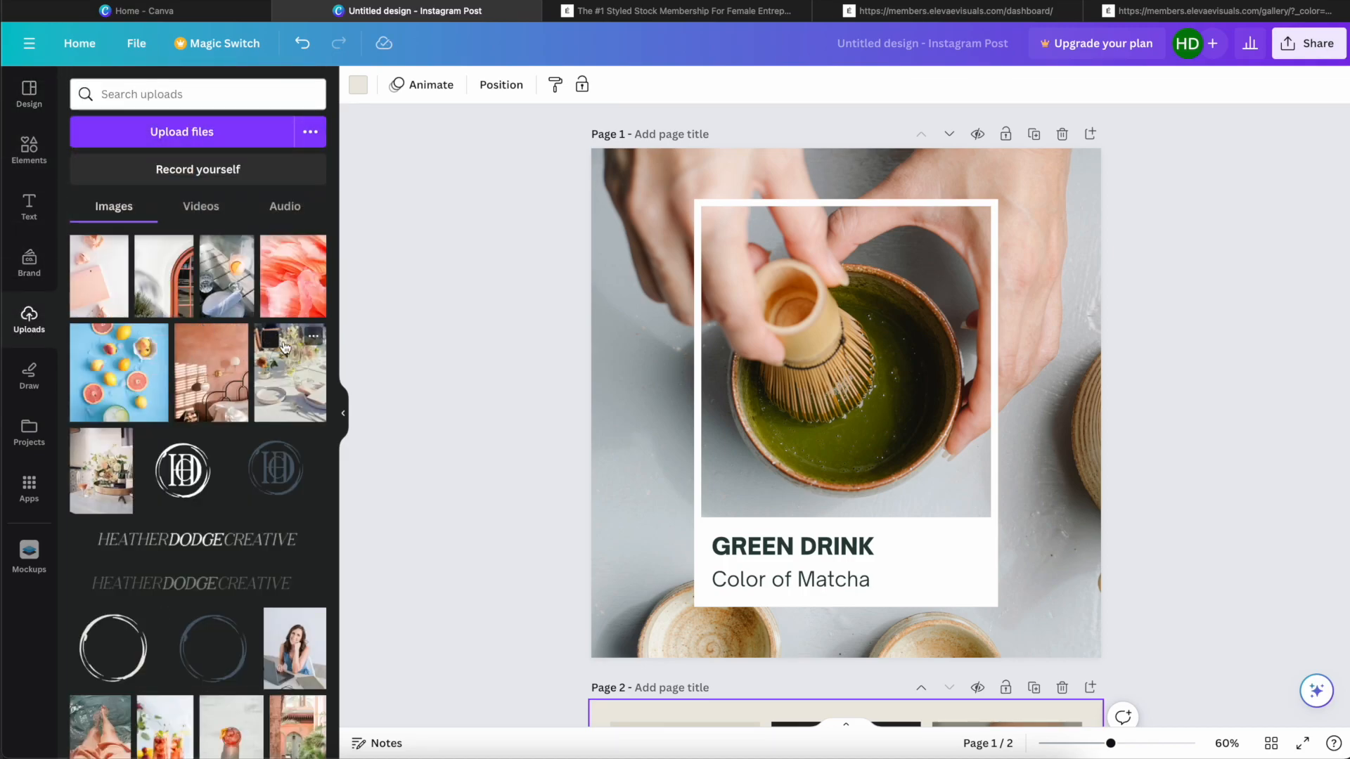
scroll(280, 352, down, 3)
mouse_move(250, 528)
scroll(250, 529, down, 2)
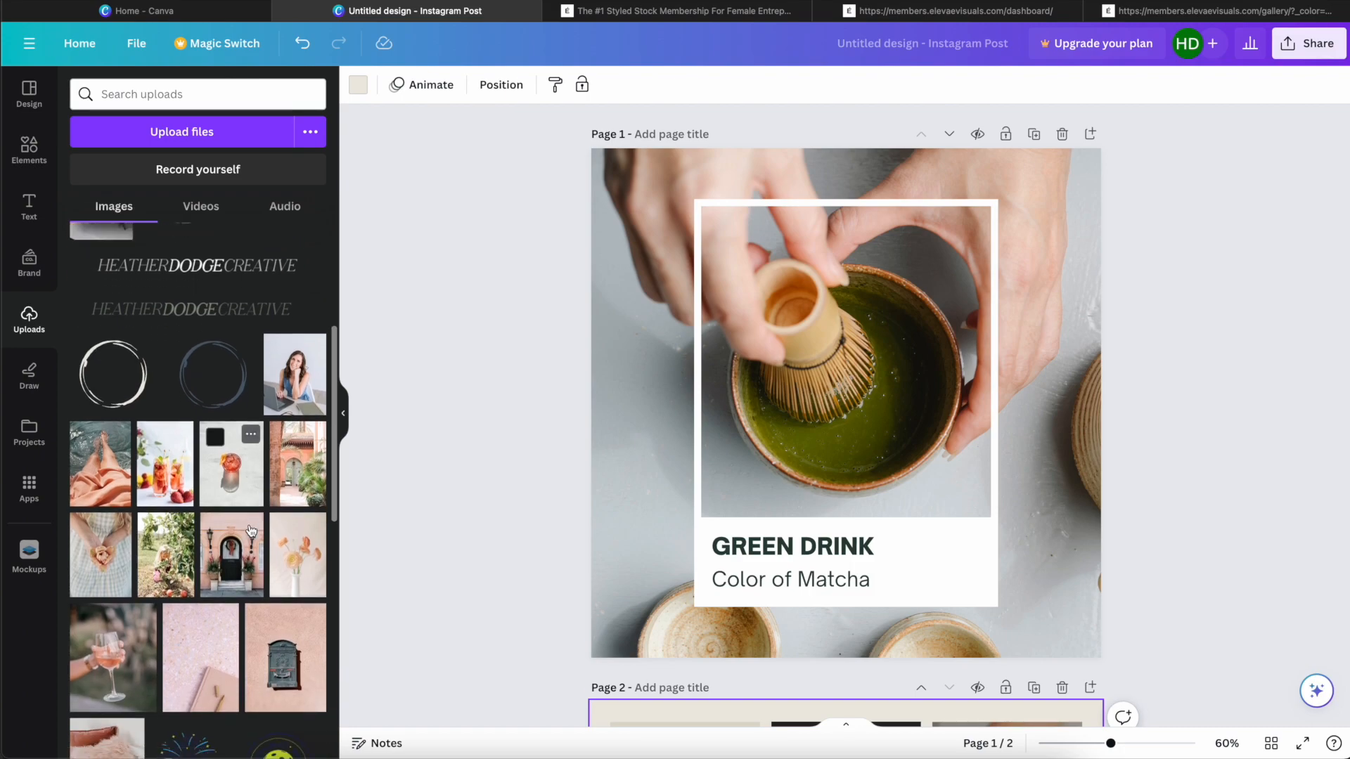
drag(314, 488, 635, 454)
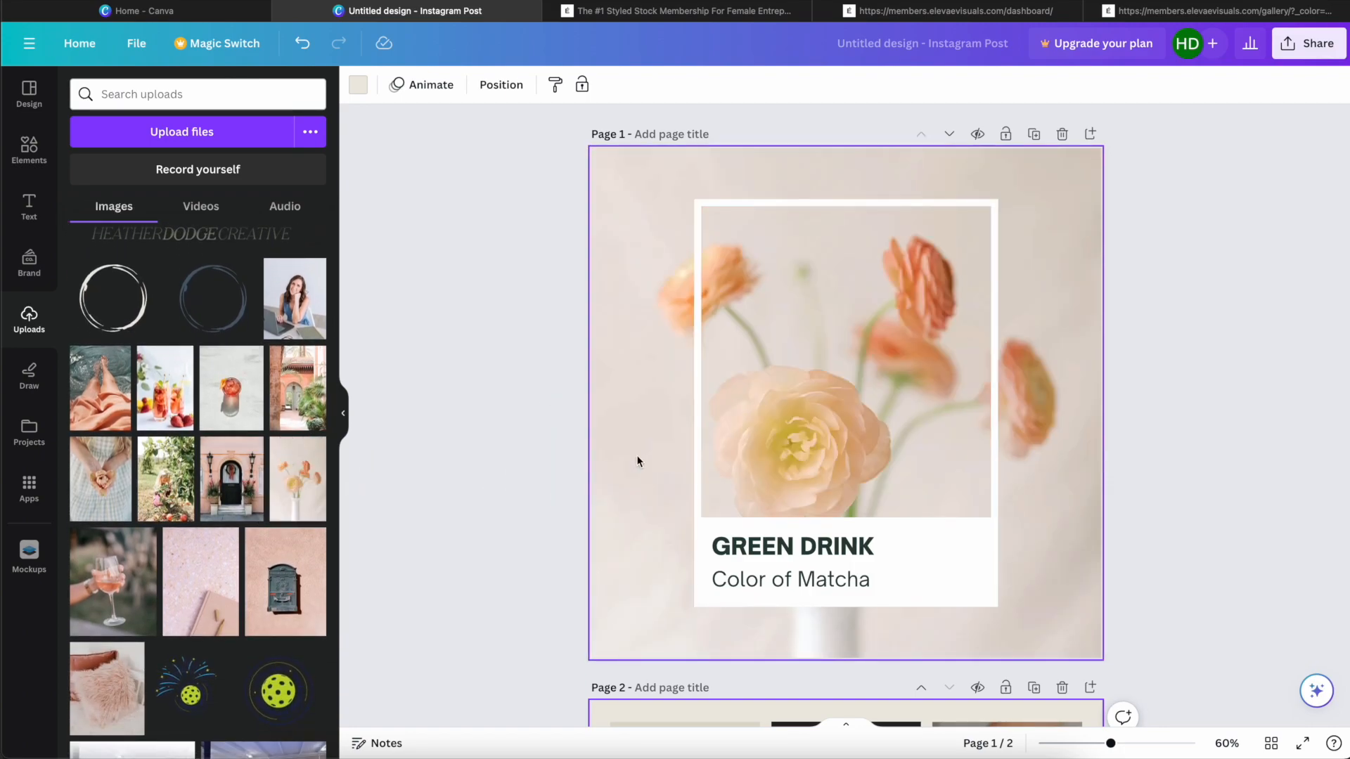
Step: Change the bold heading on page 1 to "PEACH FUZZ"
click(804, 546)
double_click(804, 546)
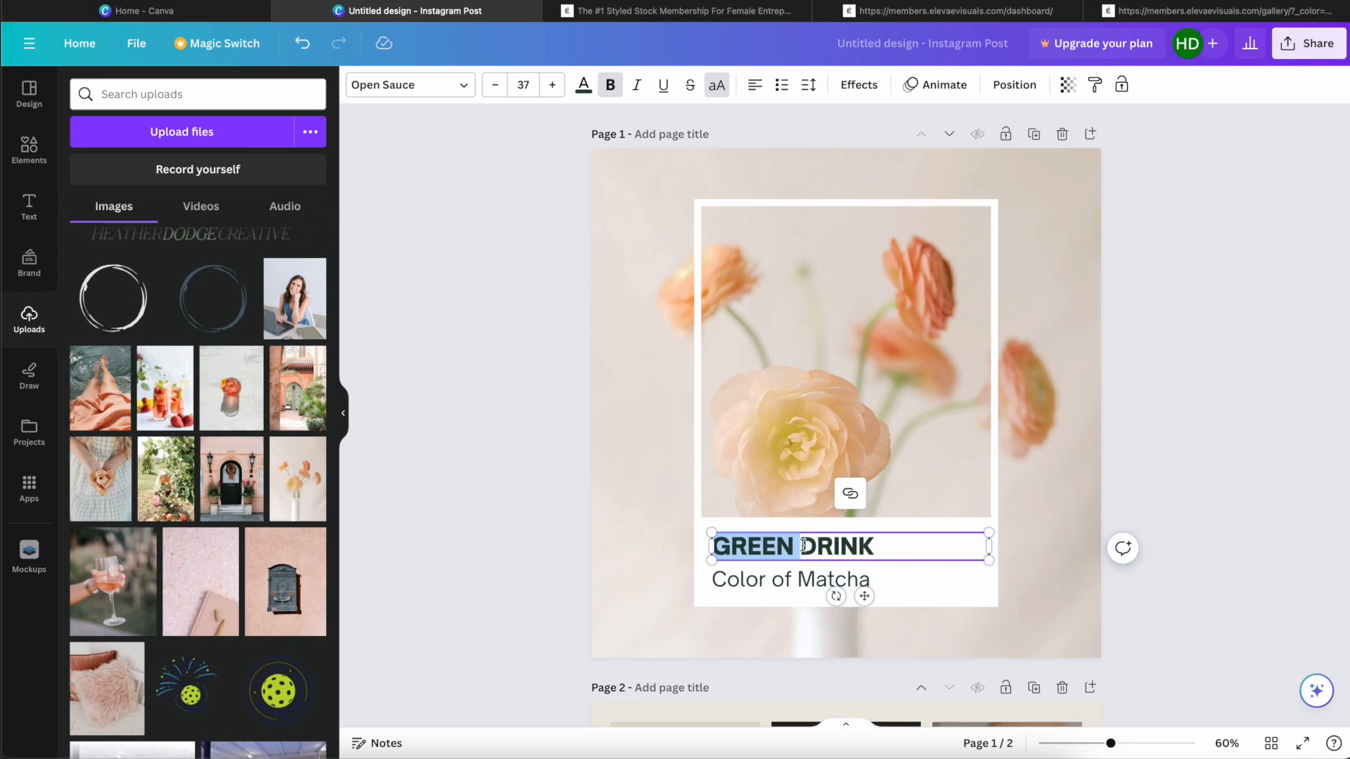
click(803, 545)
text(P)
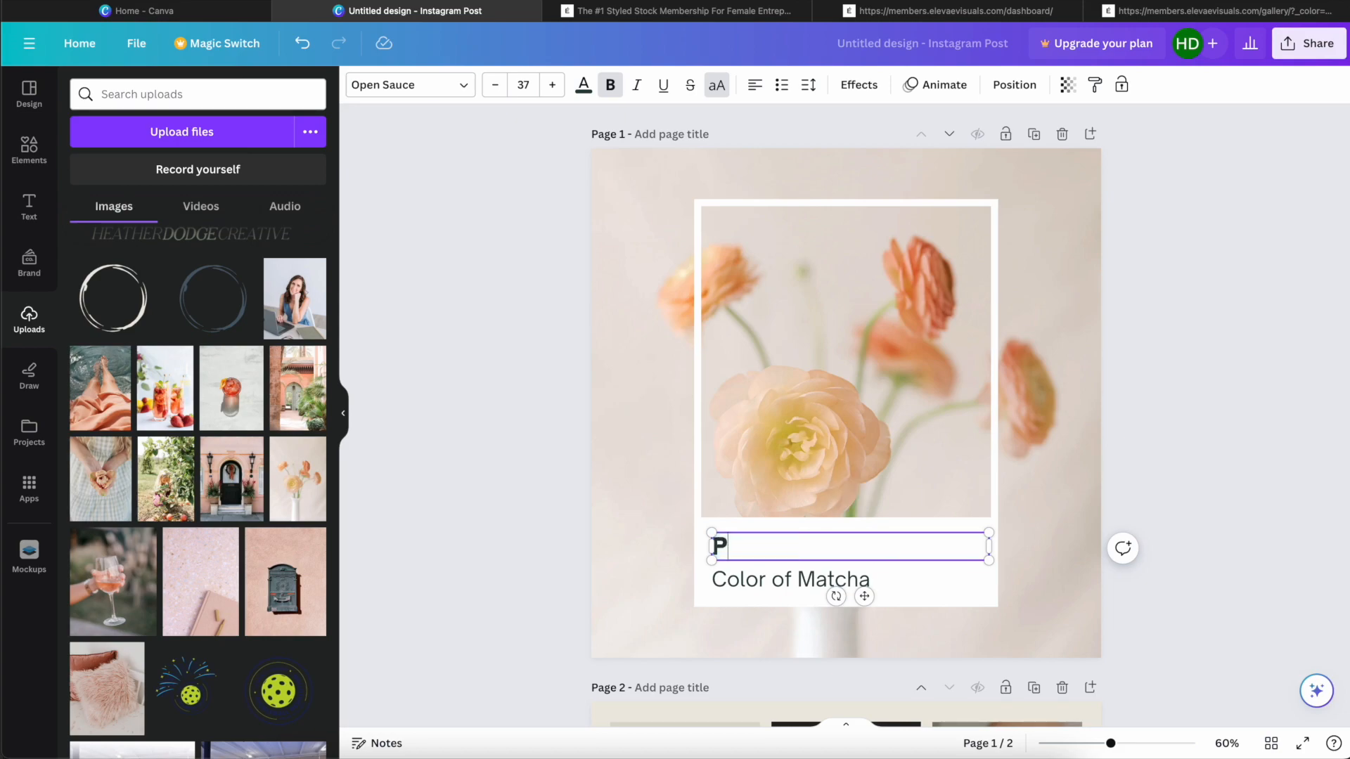
text(EACH FUZZ)
Step: Change the line below the heading to "Pantone Color of the Year"
click(788, 576)
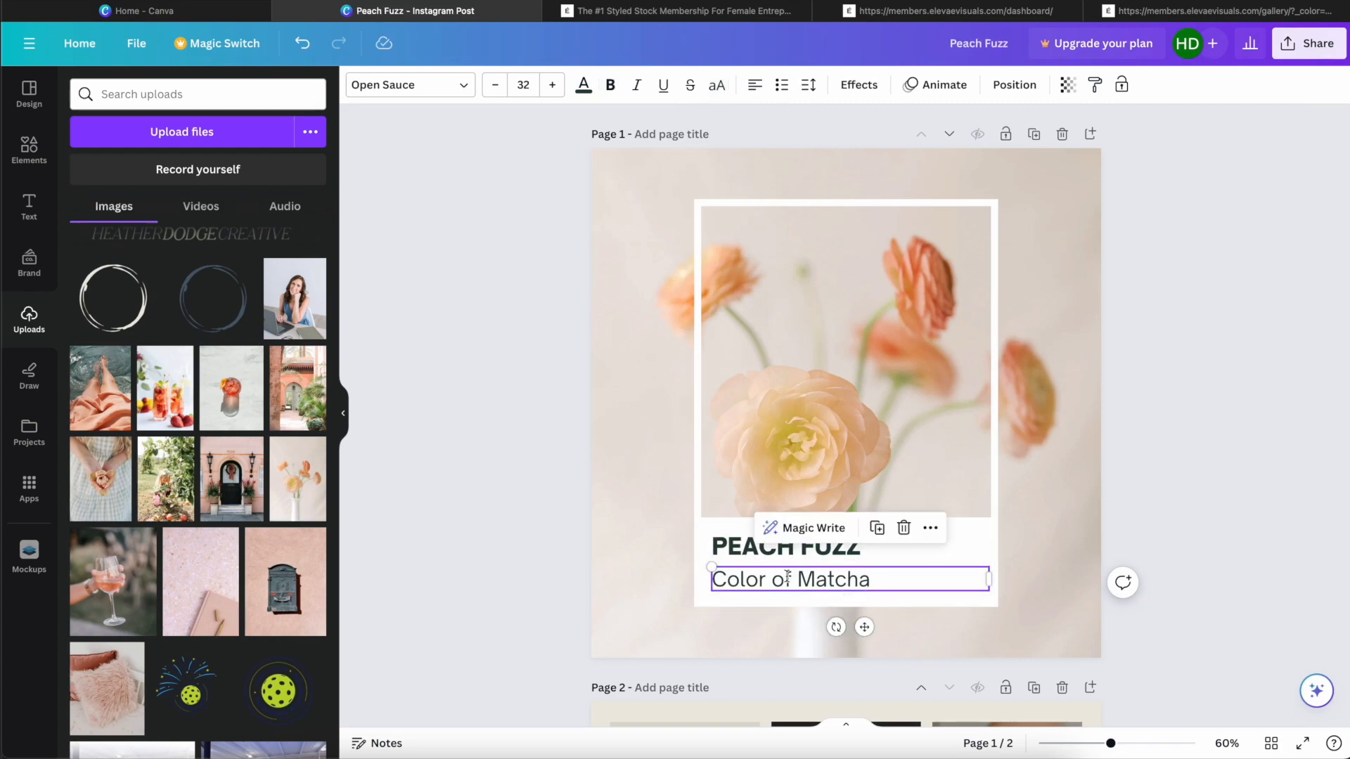
click(787, 576)
text(a)
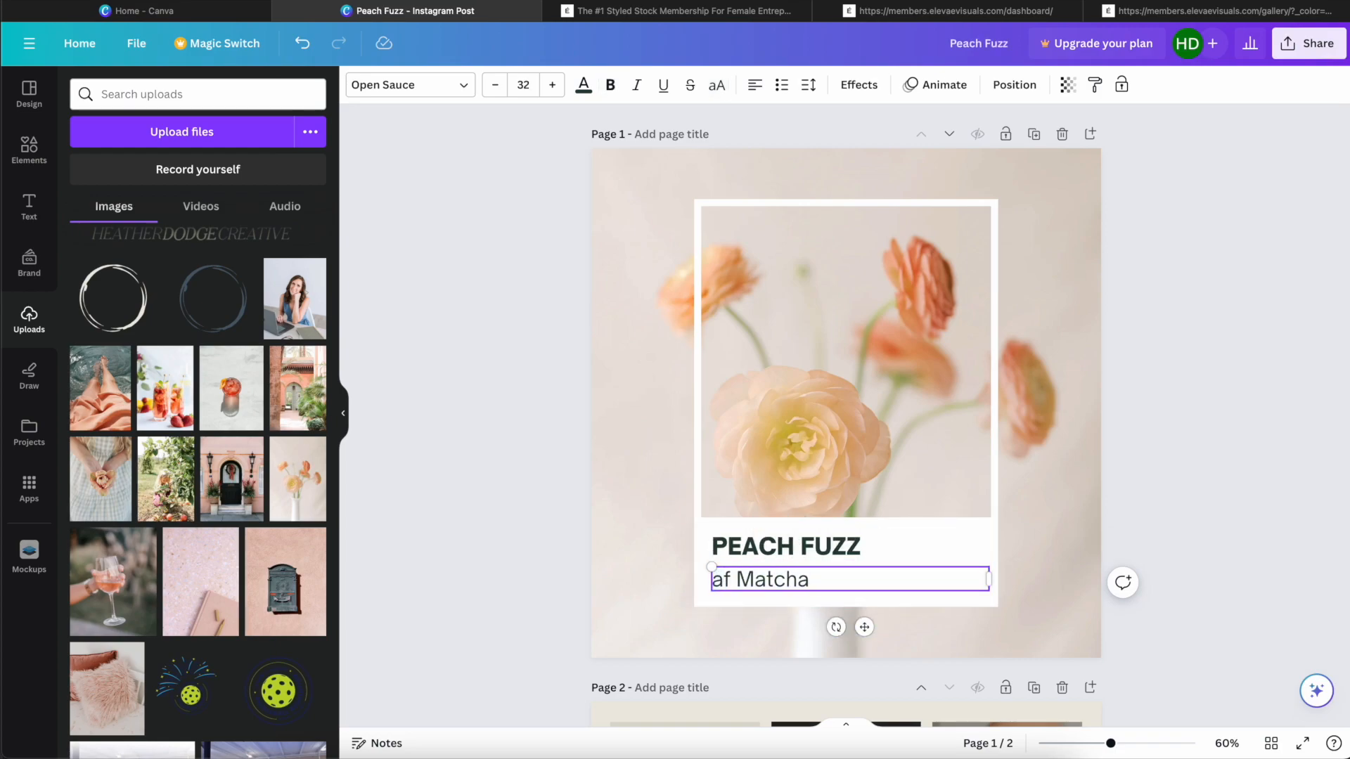
triple_click(813, 579)
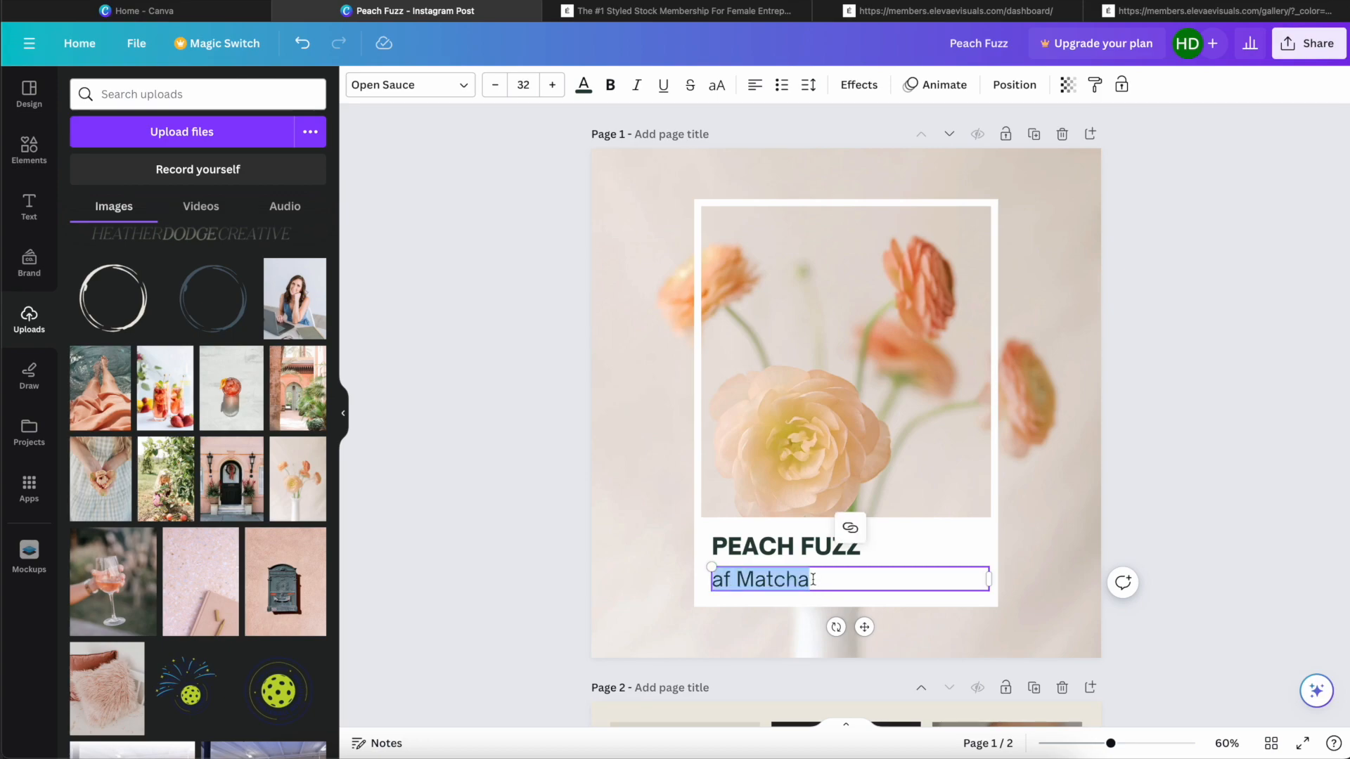
text(Pantone Color of the Year)
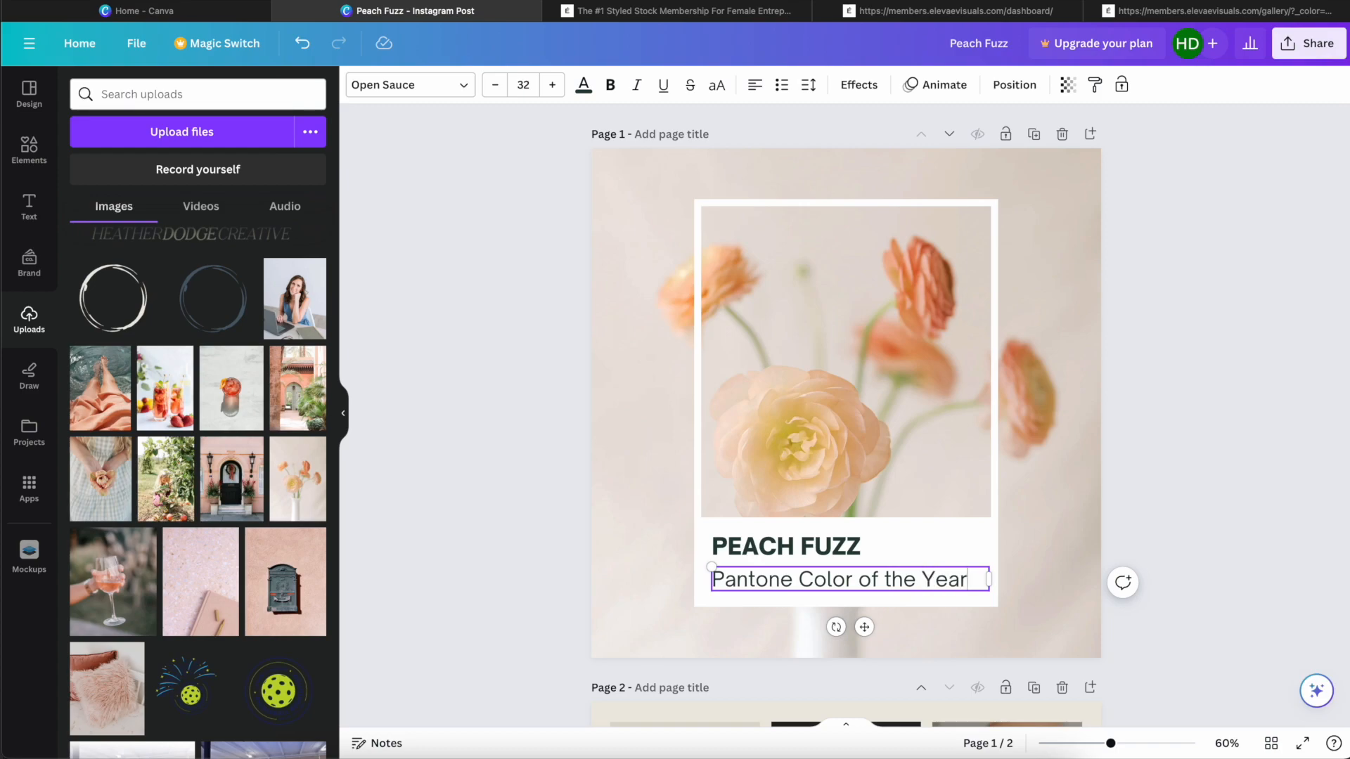
Step: Set the heading's font to RoxboroughCF and the subtitle's font to Aileron
click(819, 549)
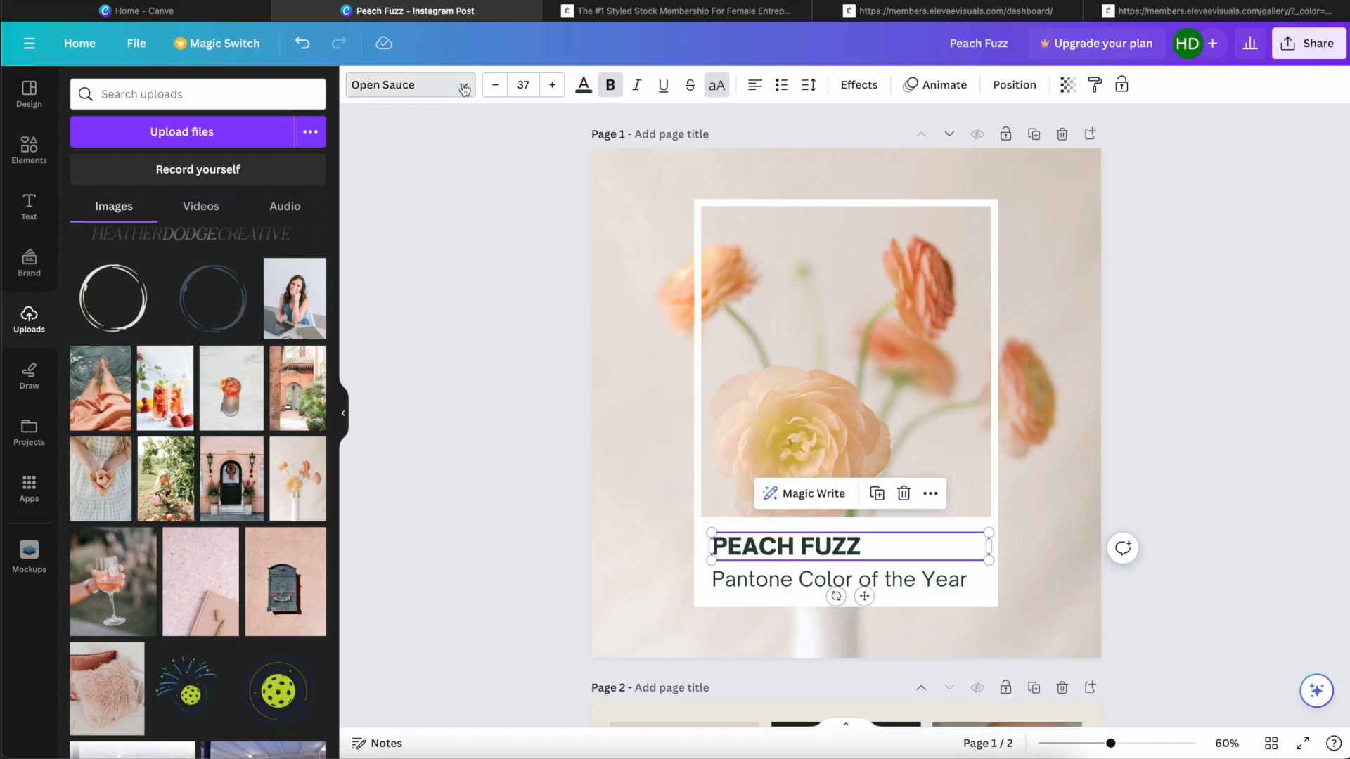
click(407, 84)
click(164, 304)
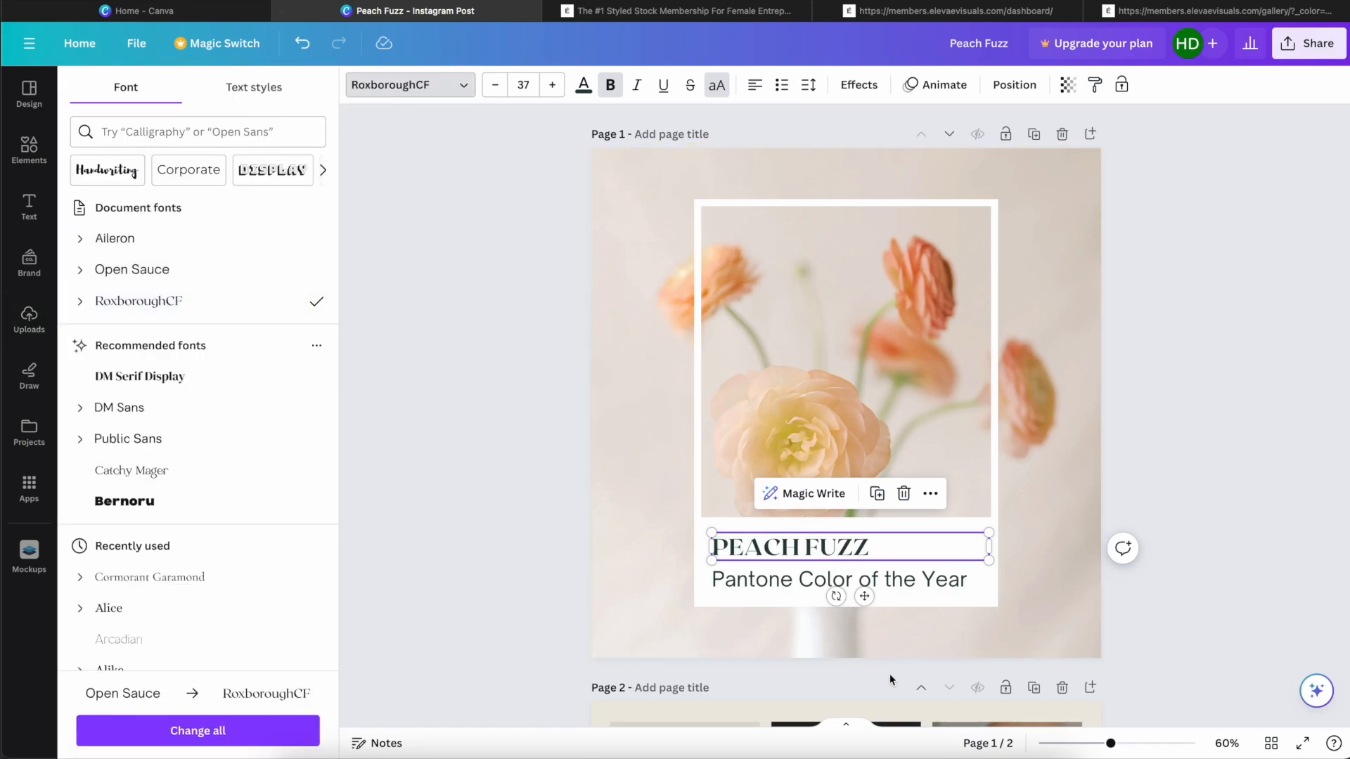
click(836, 579)
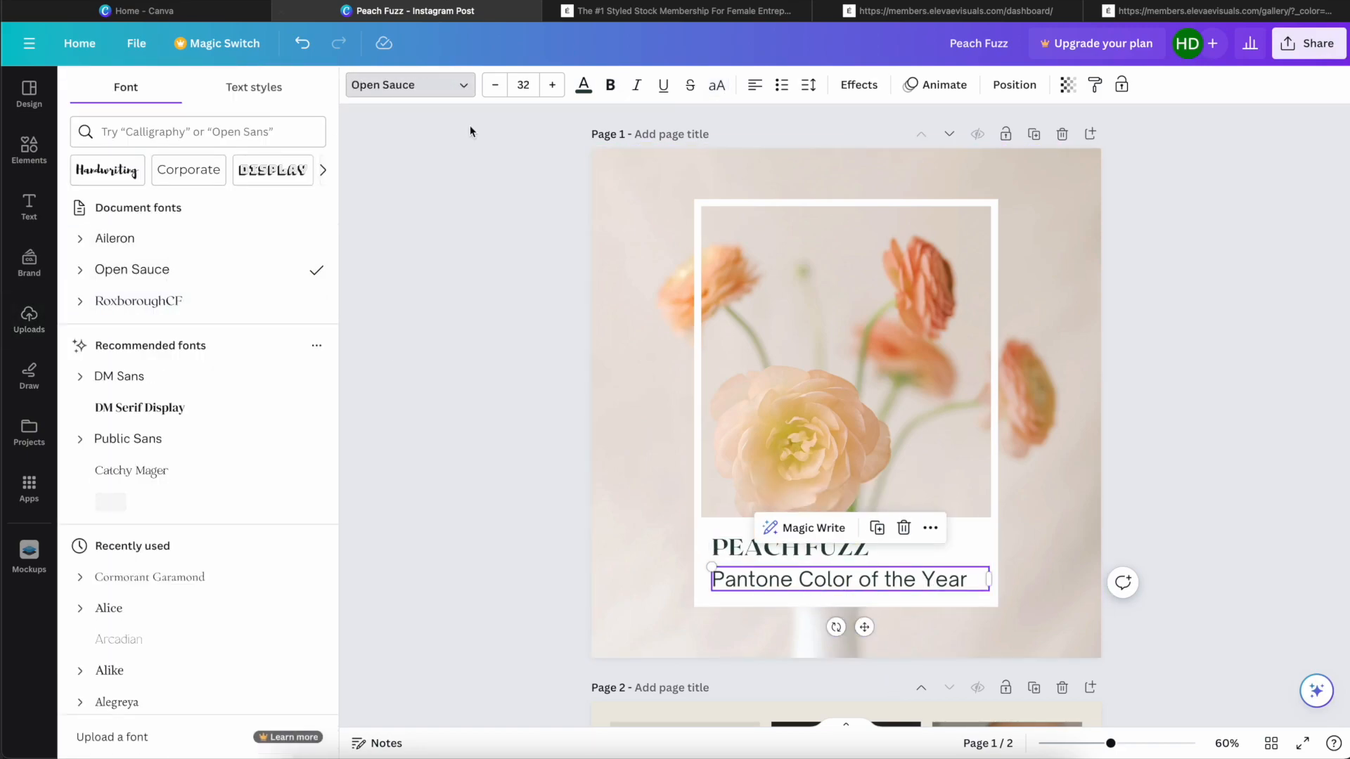
click(134, 242)
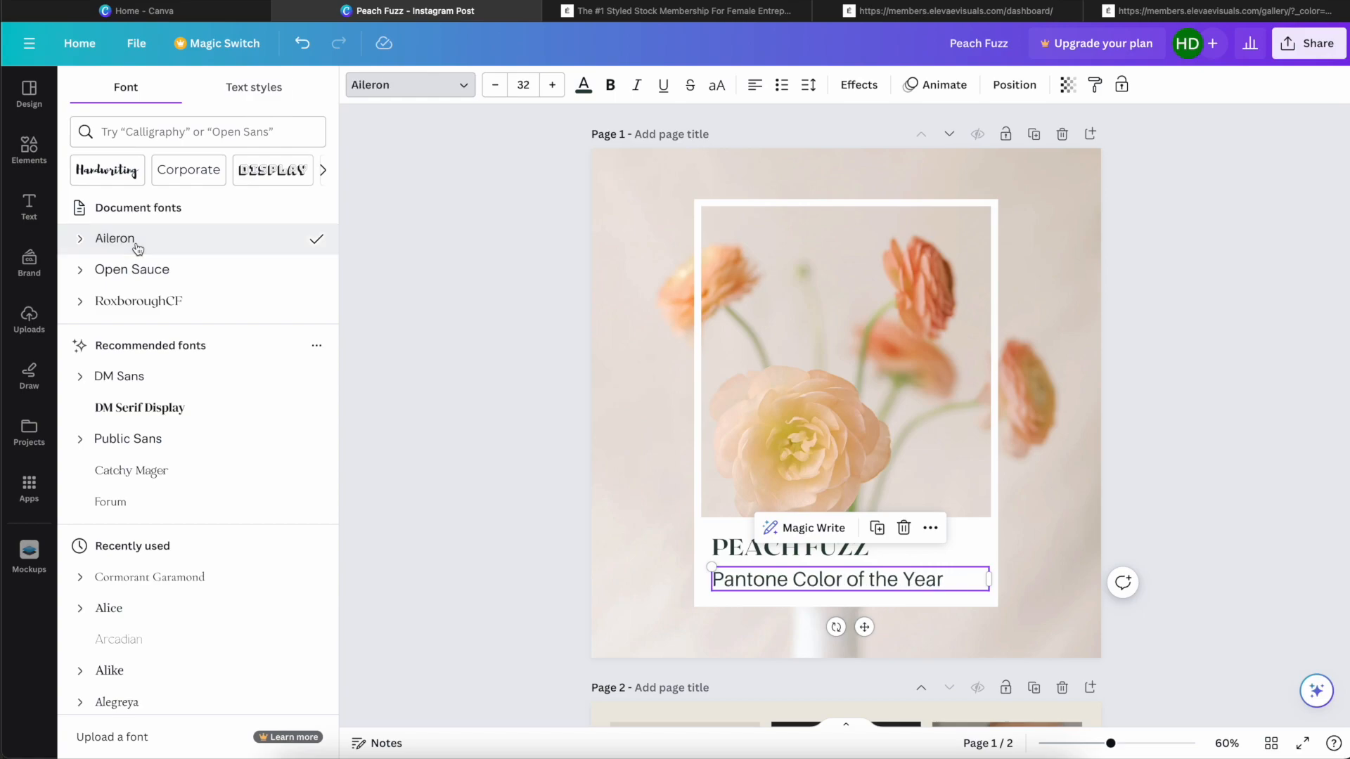
Step: Format the subtitle in uppercase at font size 29 with a letter spacing of 46
click(494, 85)
click(494, 84)
click(494, 84)
click(716, 84)
click(808, 85)
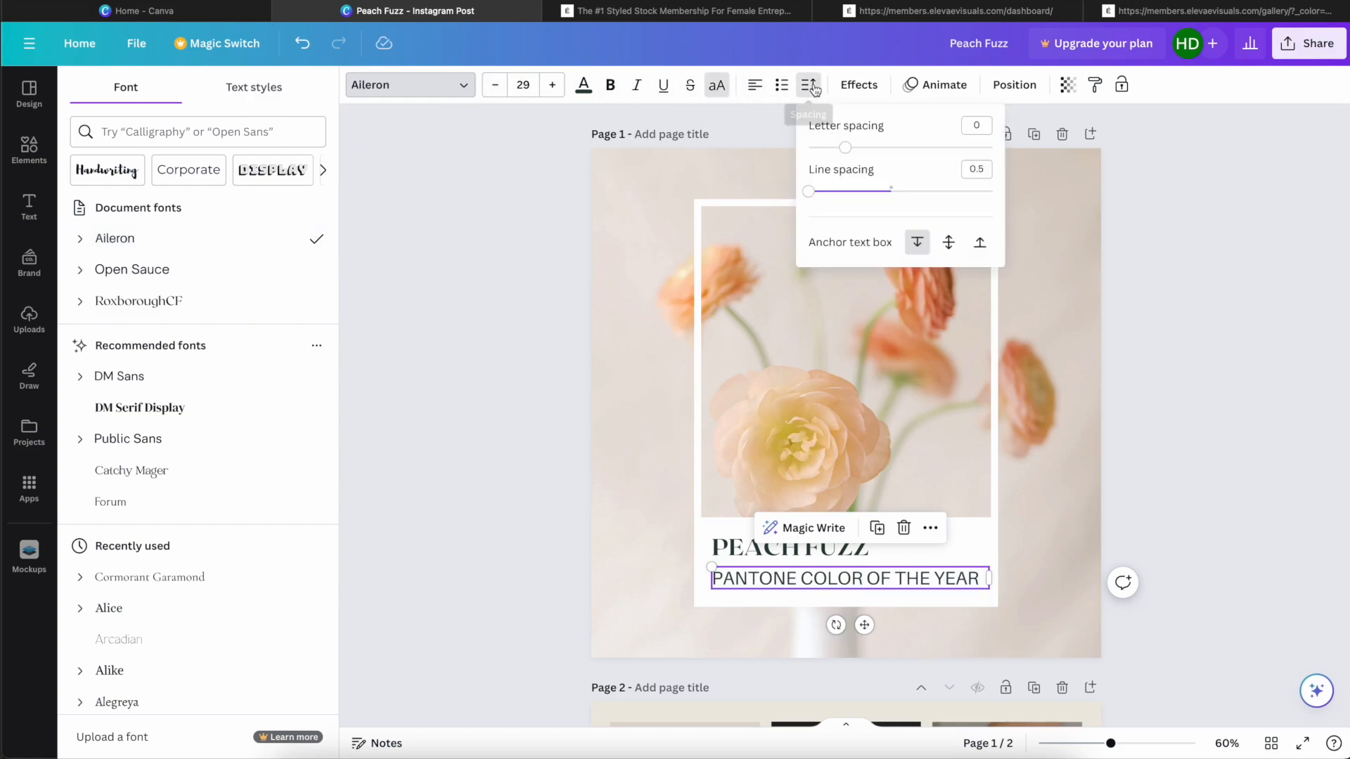
click(860, 149)
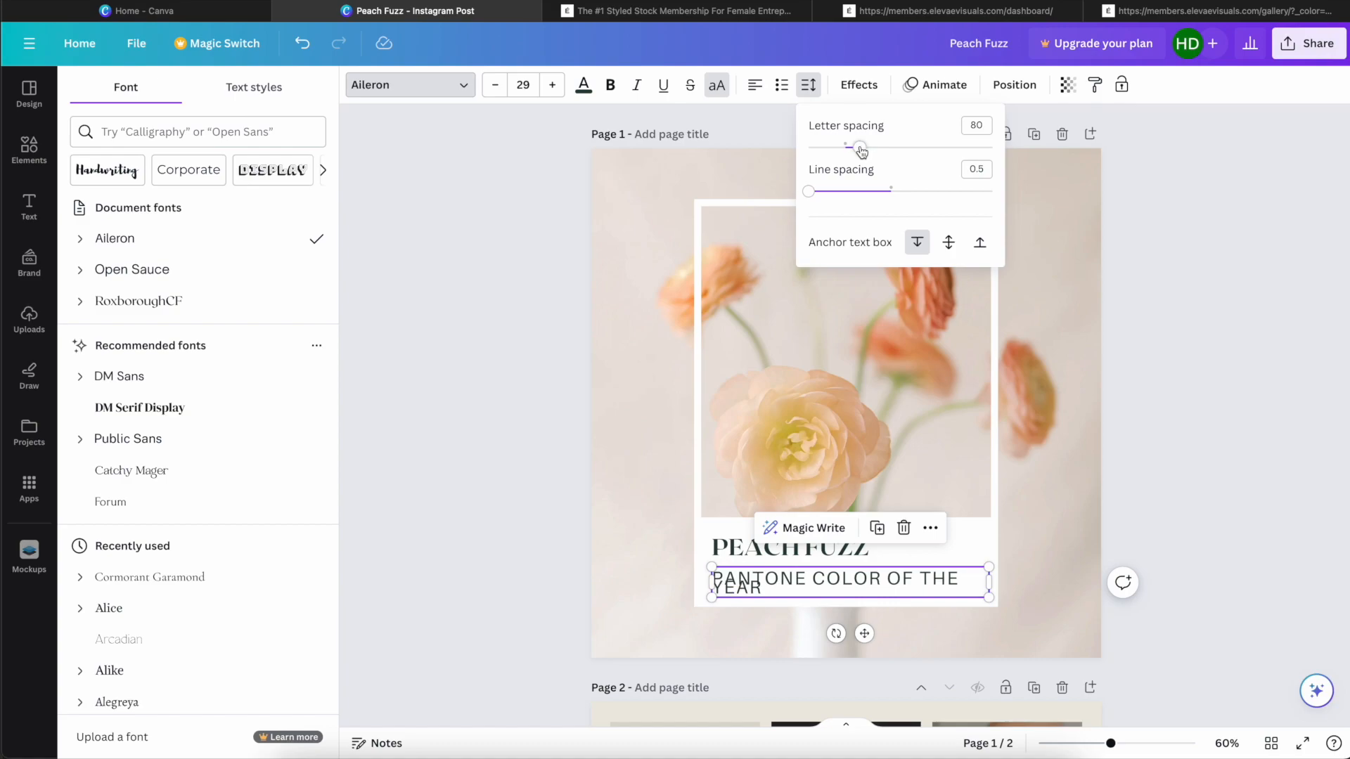
drag(860, 148, 853, 146)
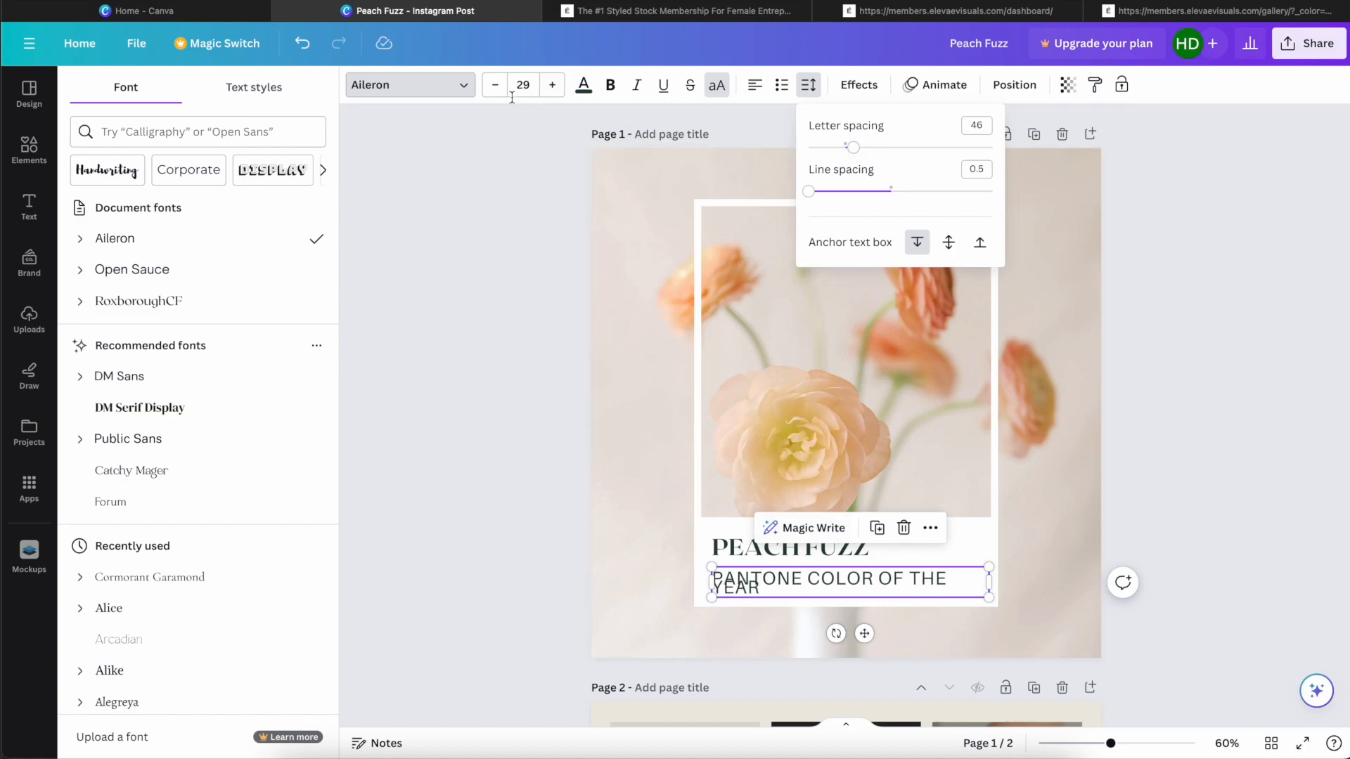
Step: Reduce the subtitle's font size to 25
click(495, 86)
click(494, 85)
click(495, 85)
click(494, 85)
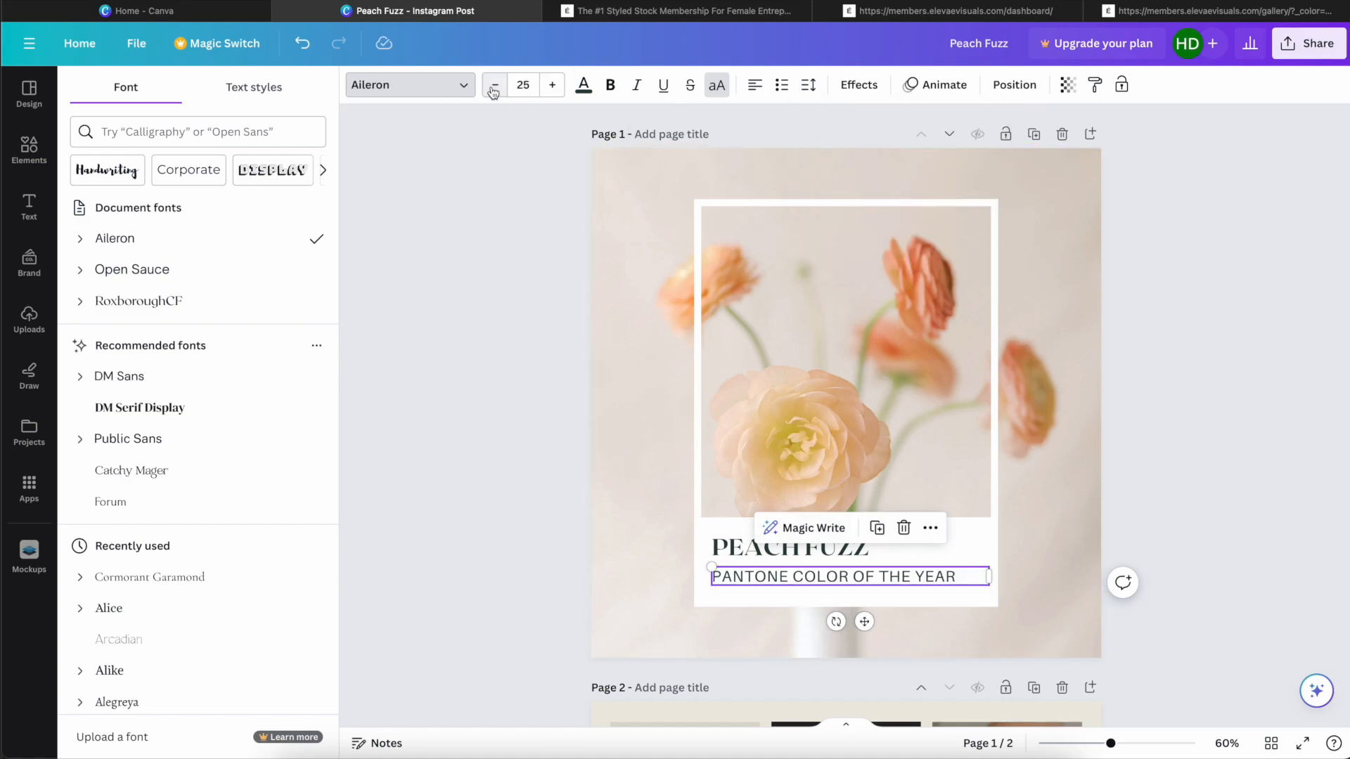
Step: Turn off the uppercase formatting on the page 1 heading so it reads "Peach Fuzz"
click(879, 559)
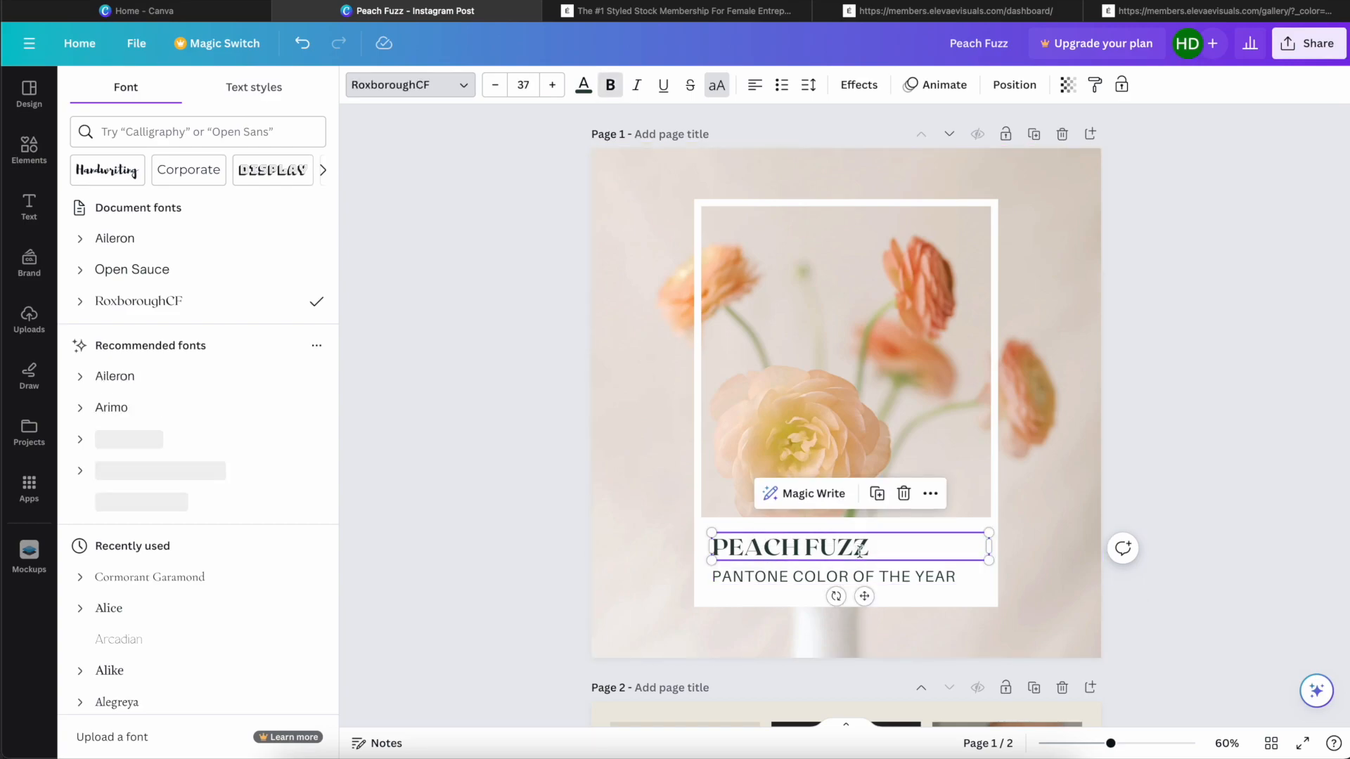
click(904, 573)
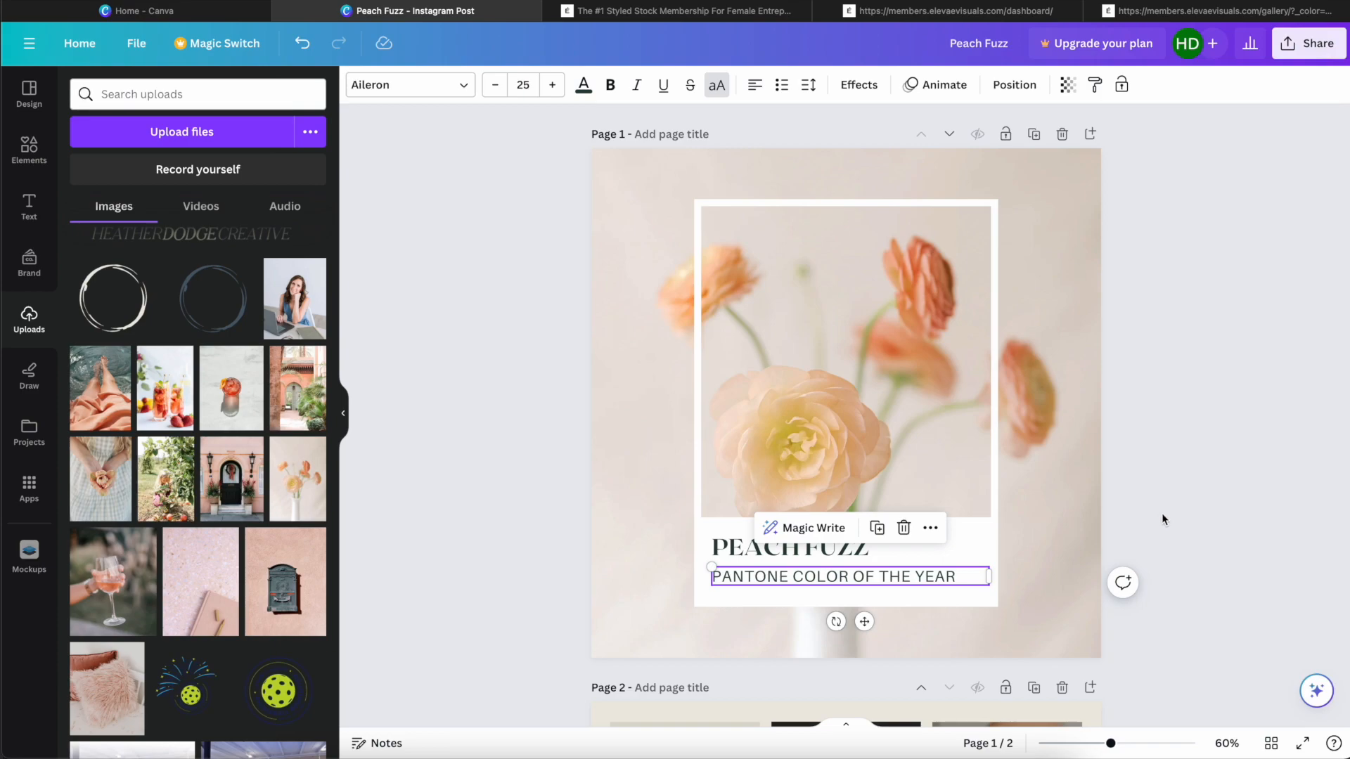
click(1152, 540)
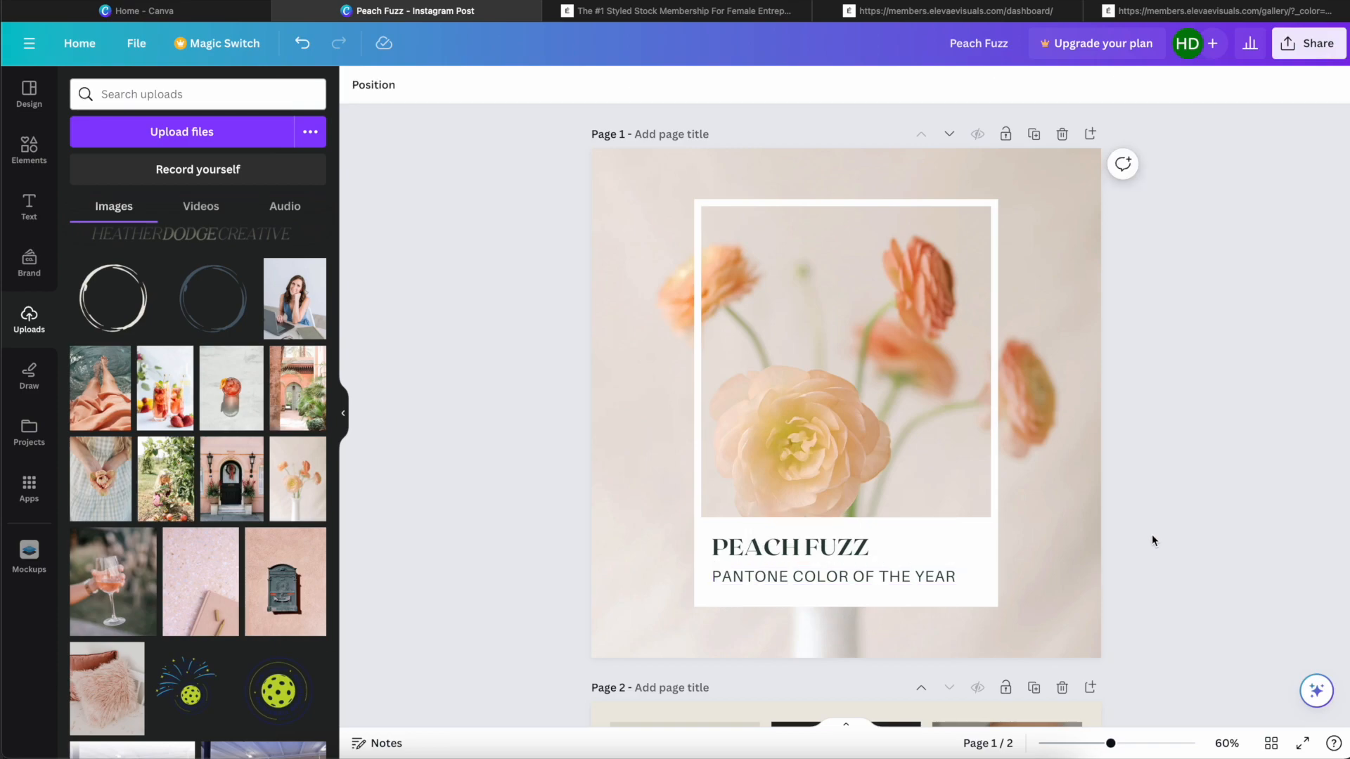
click(851, 545)
click(717, 85)
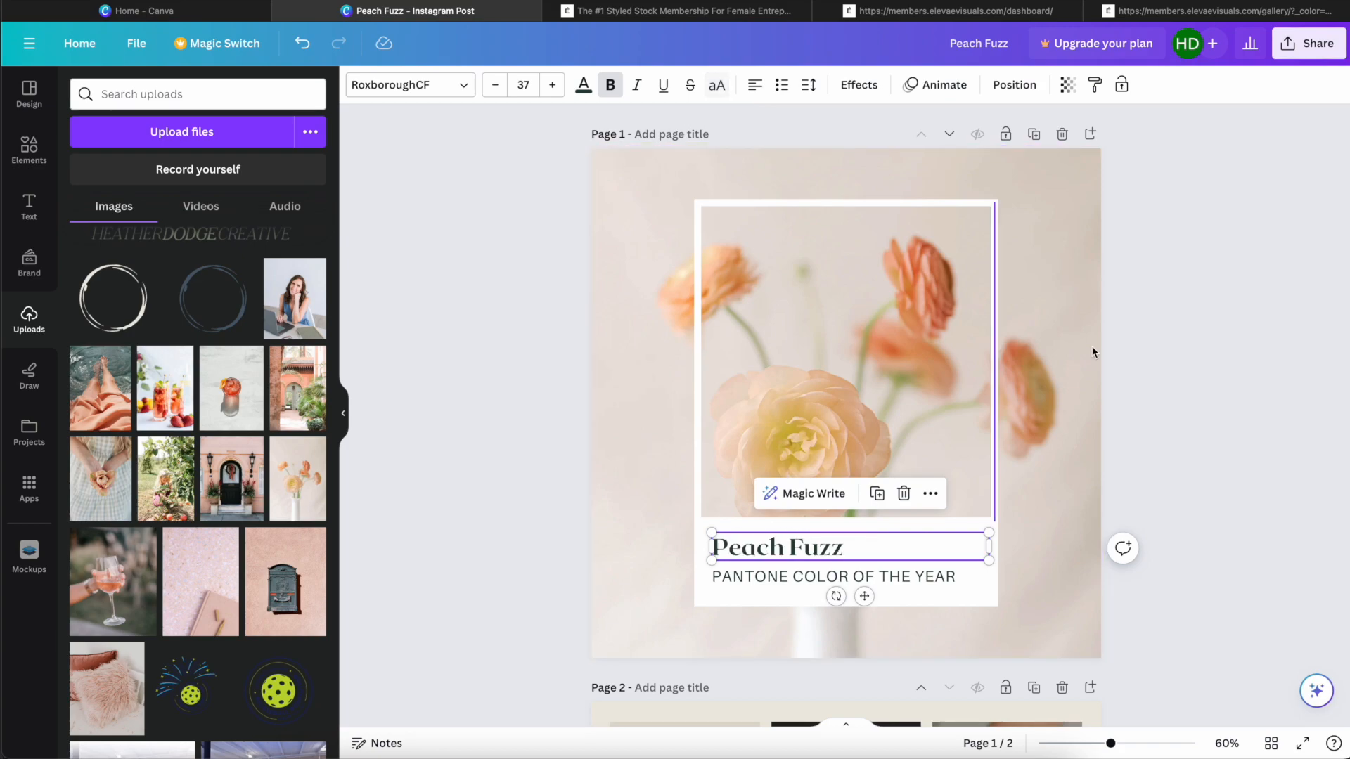
click(1203, 477)
Step: Fill page 2's middle-left tile with the pink archway photo and its upper-right tile with the apple-picking photo
scroll(1202, 473, down, 3)
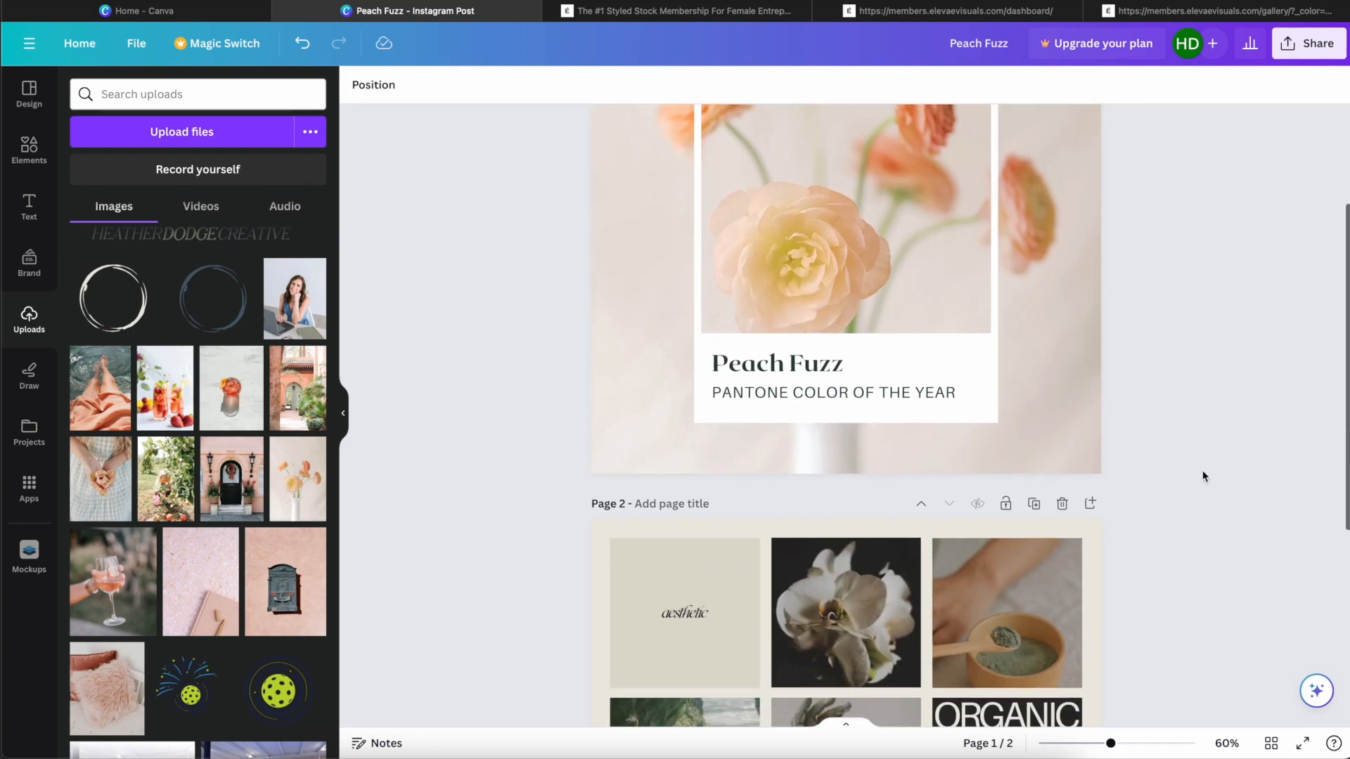
scroll(1202, 473, up, 3)
scroll(1067, 437, down, 6)
scroll(1075, 441, down, 2)
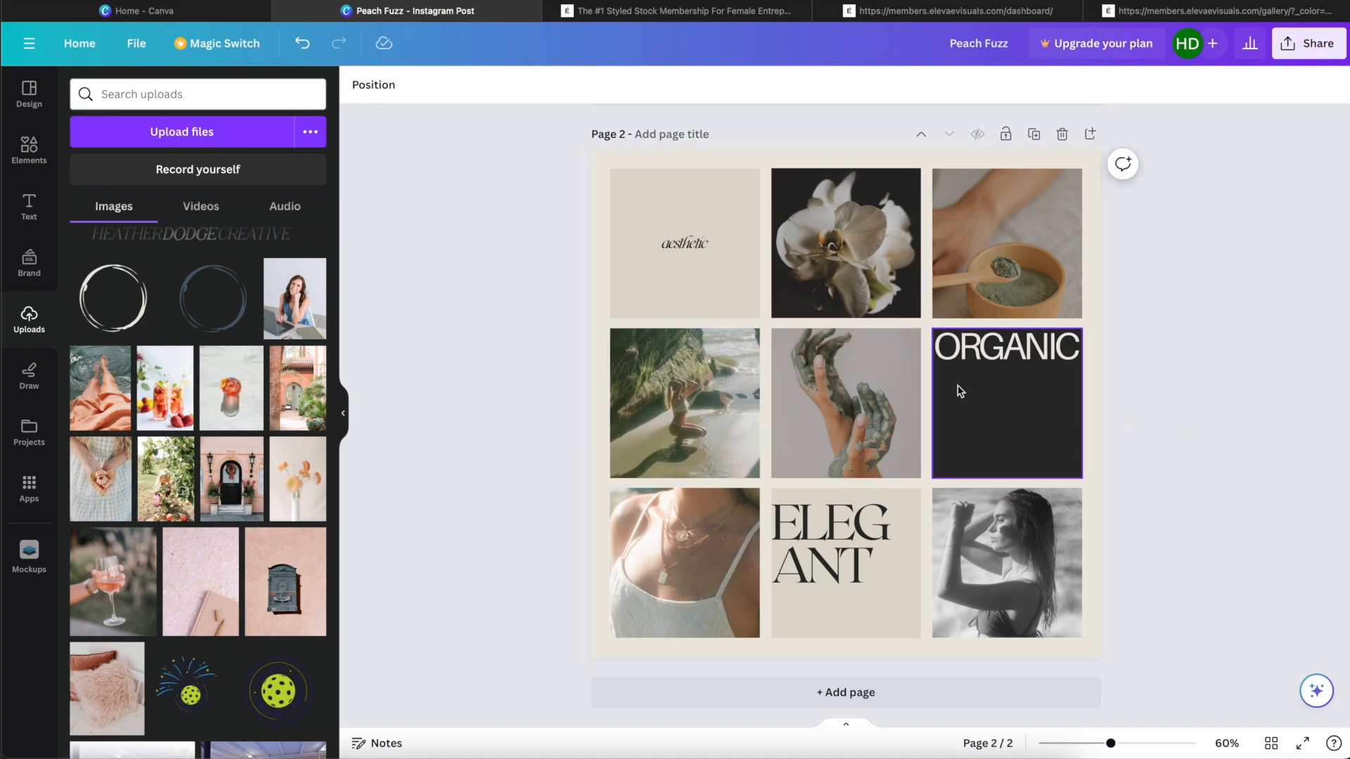
drag(274, 414, 648, 389)
drag(166, 479, 1017, 214)
double_click(1021, 270)
click(1128, 306)
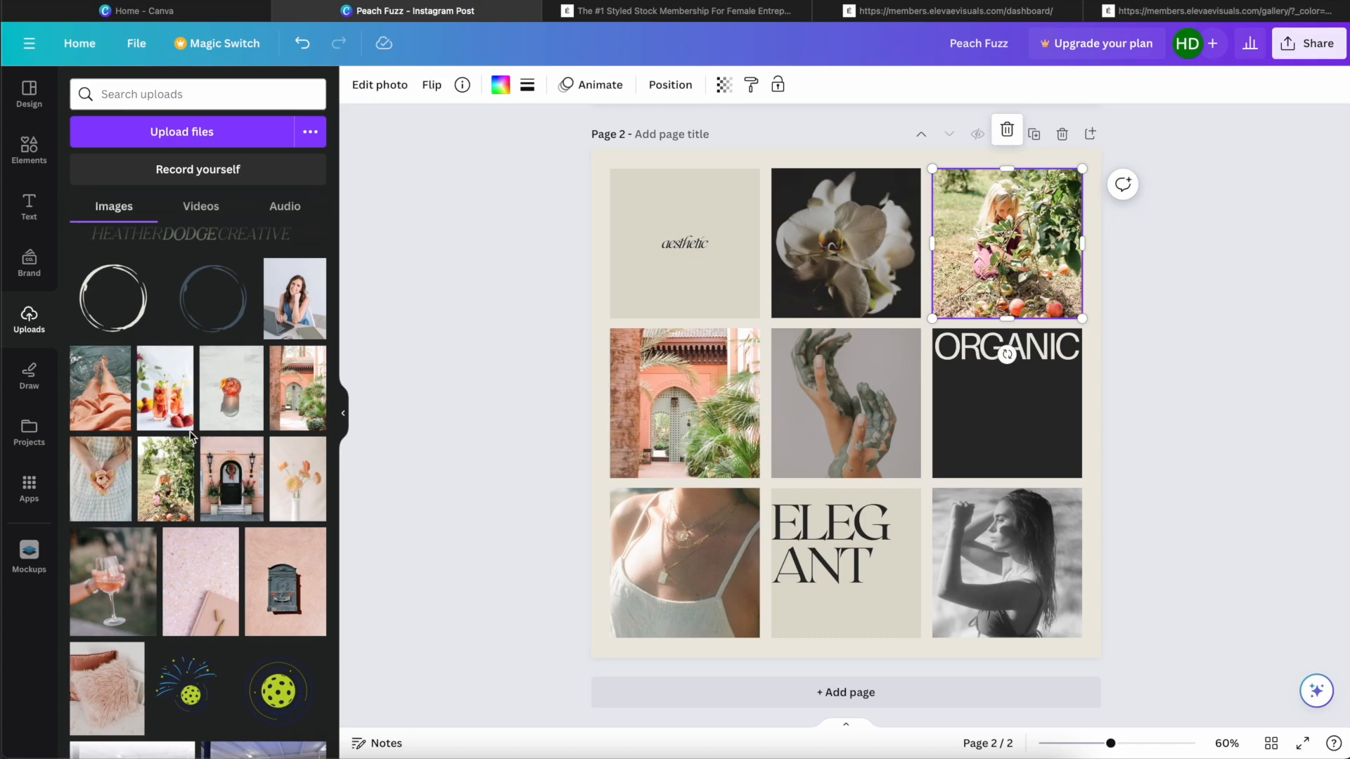
Step: Replace the lower-right photo of page 2's collage with the uploaded flower bouquet and wine photo
scroll(185, 432, down, 3)
scroll(193, 437, up, 3)
scroll(193, 437, down, 5)
scroll(140, 485, up, 8)
drag(134, 496, 1041, 553)
double_click(1041, 572)
click(1174, 551)
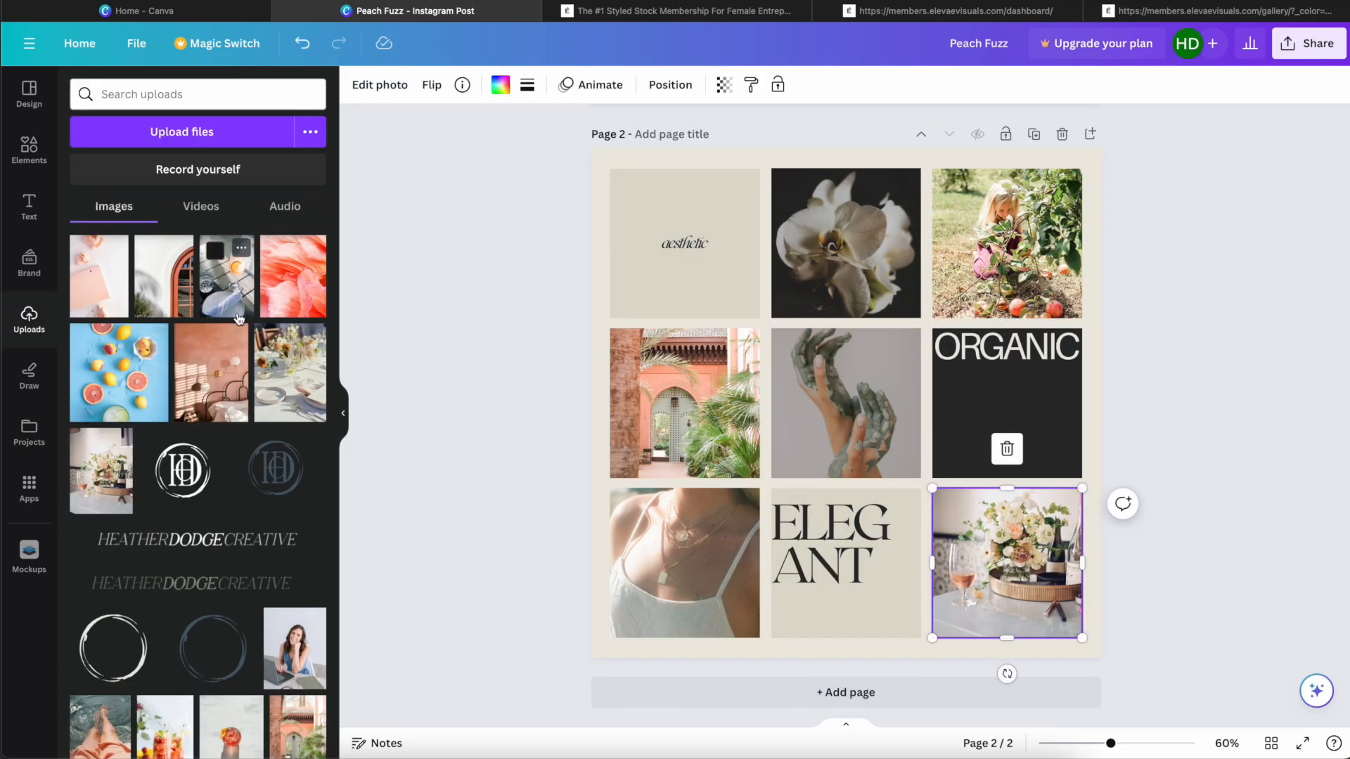
Step: Fill the collage's top-centre tile with the terracotta wall photo and its centre tile with the photo of legs over water
drag(220, 387, 855, 189)
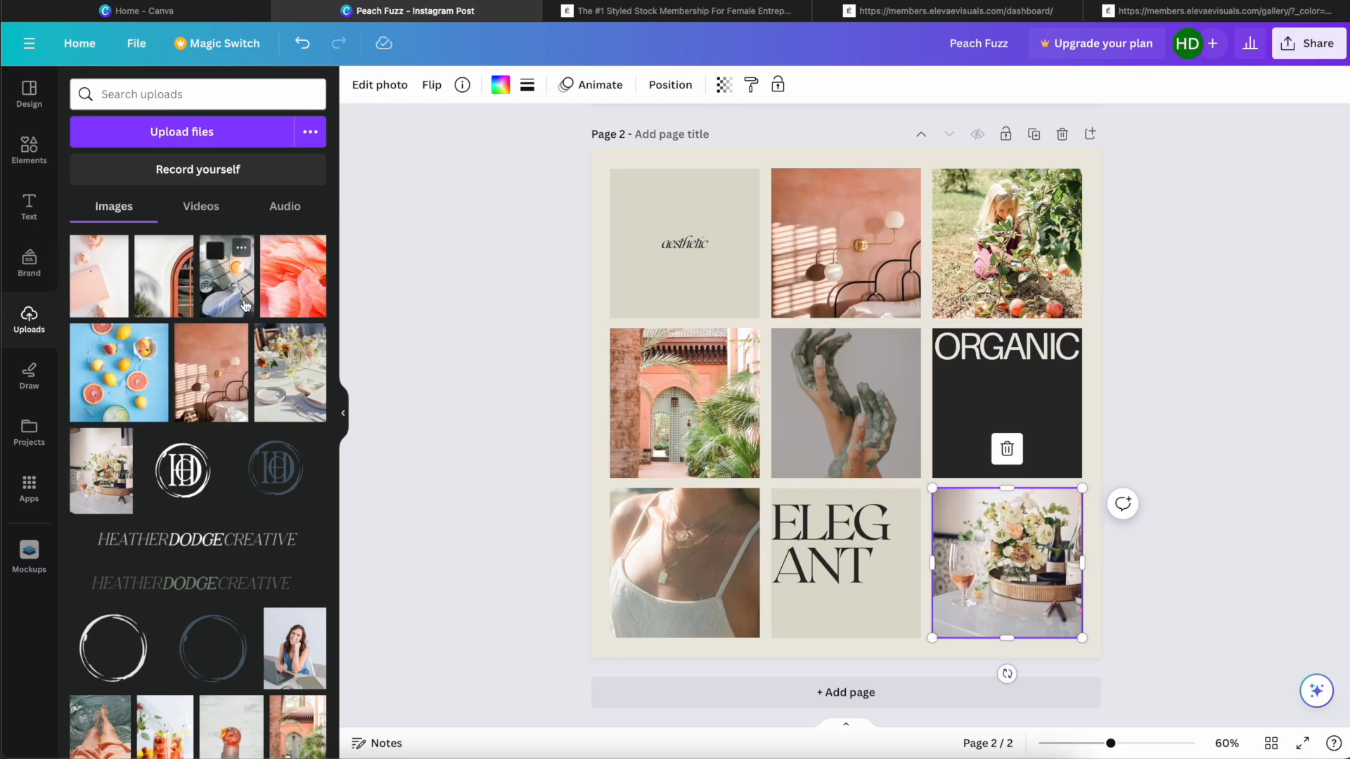
scroll(169, 344, down, 2)
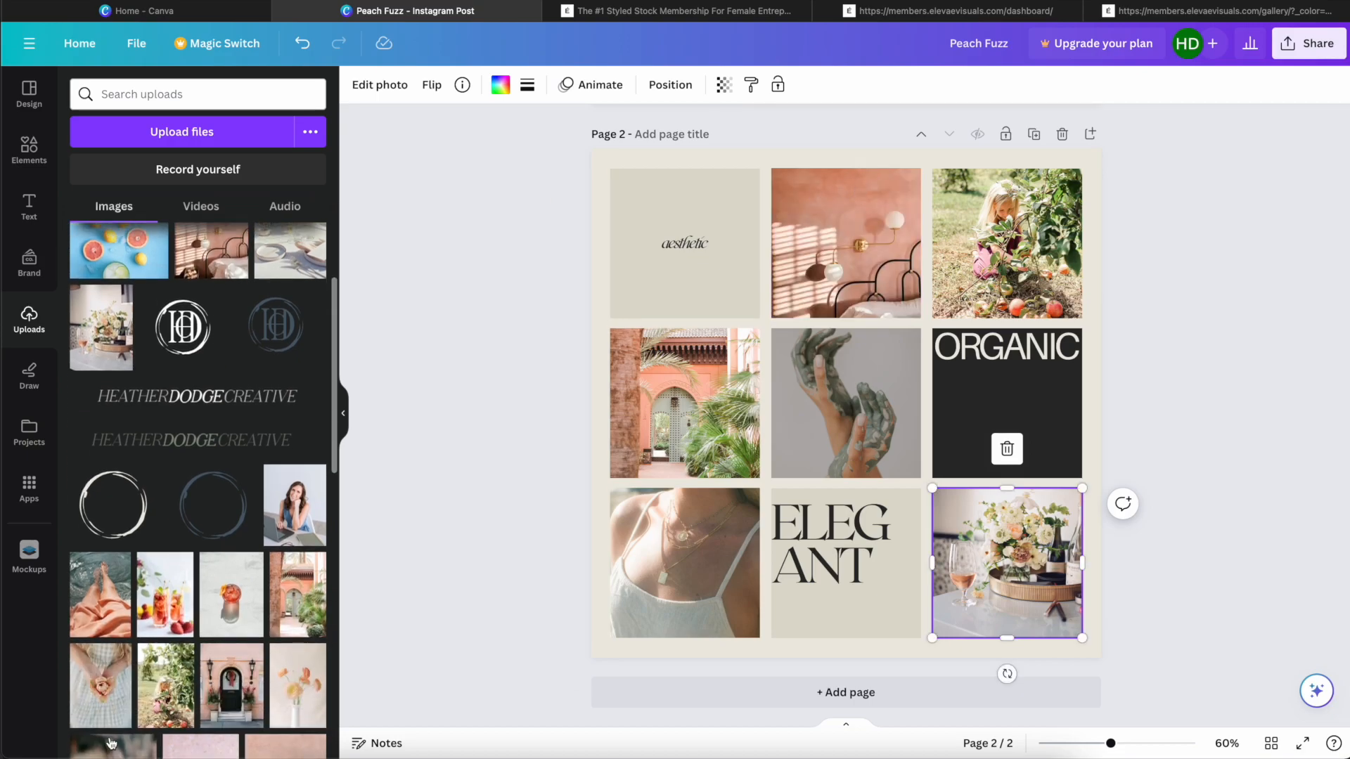
drag(102, 596, 875, 406)
double_click(866, 433)
click(1187, 458)
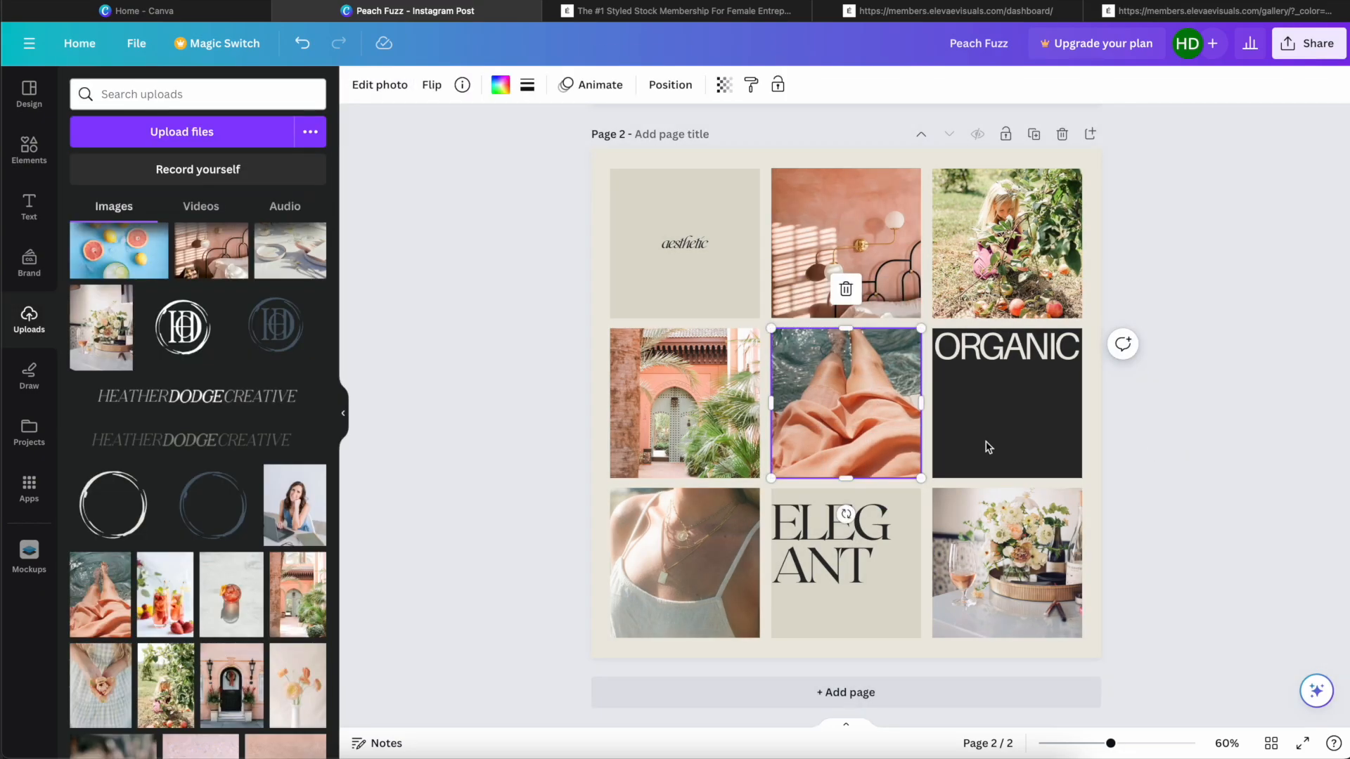
Step: Try the pink fluffy pillow photo from the uploads in page 2's lower-left tile
scroll(197, 589, down, 2)
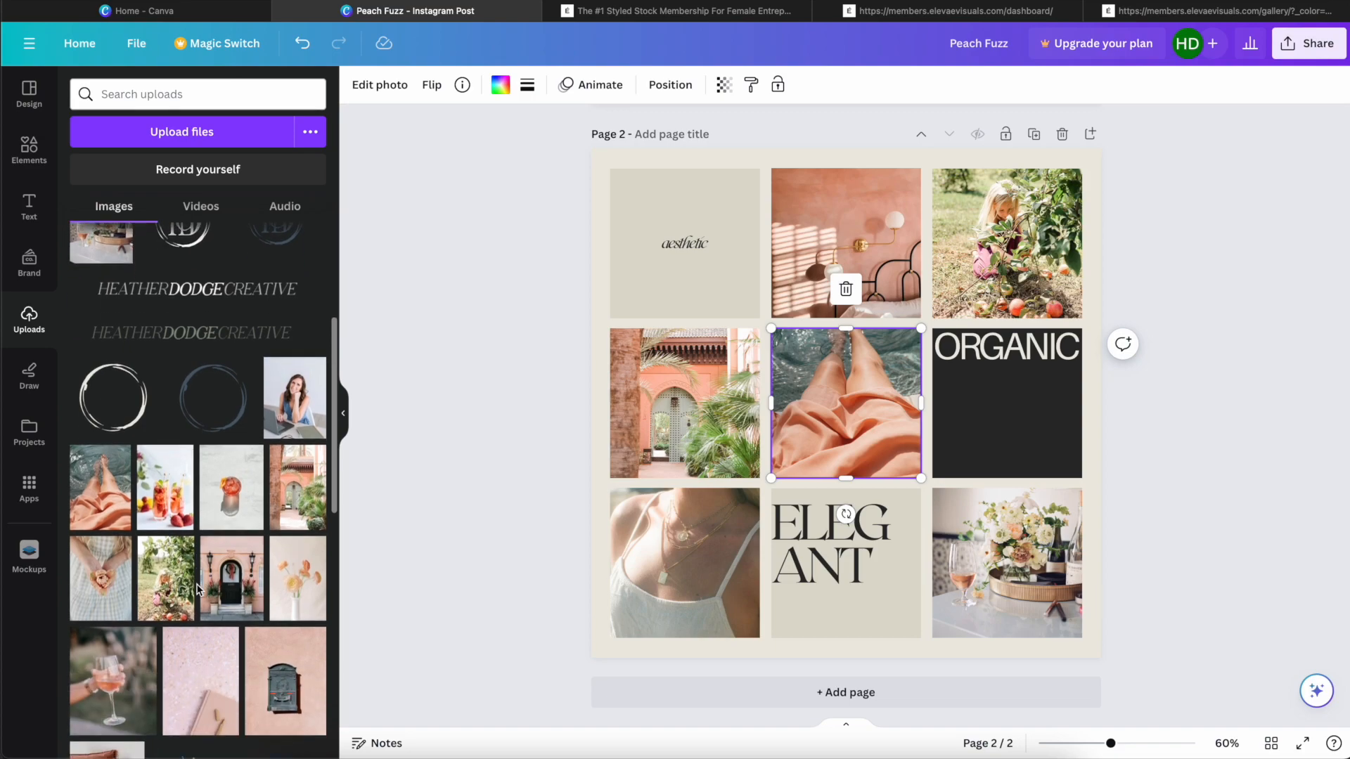
scroll(252, 571, down, 2)
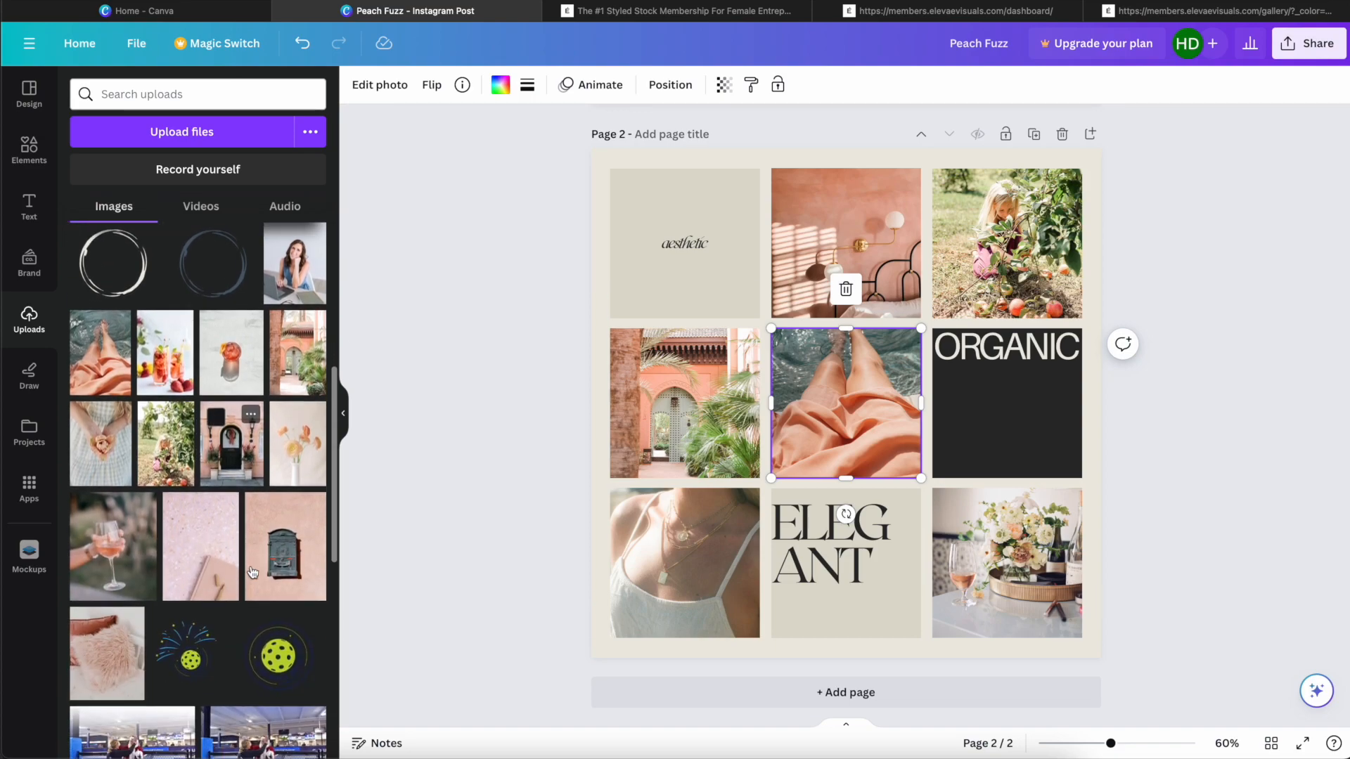
scroll(179, 508, down, 1)
drag(105, 571, 708, 571)
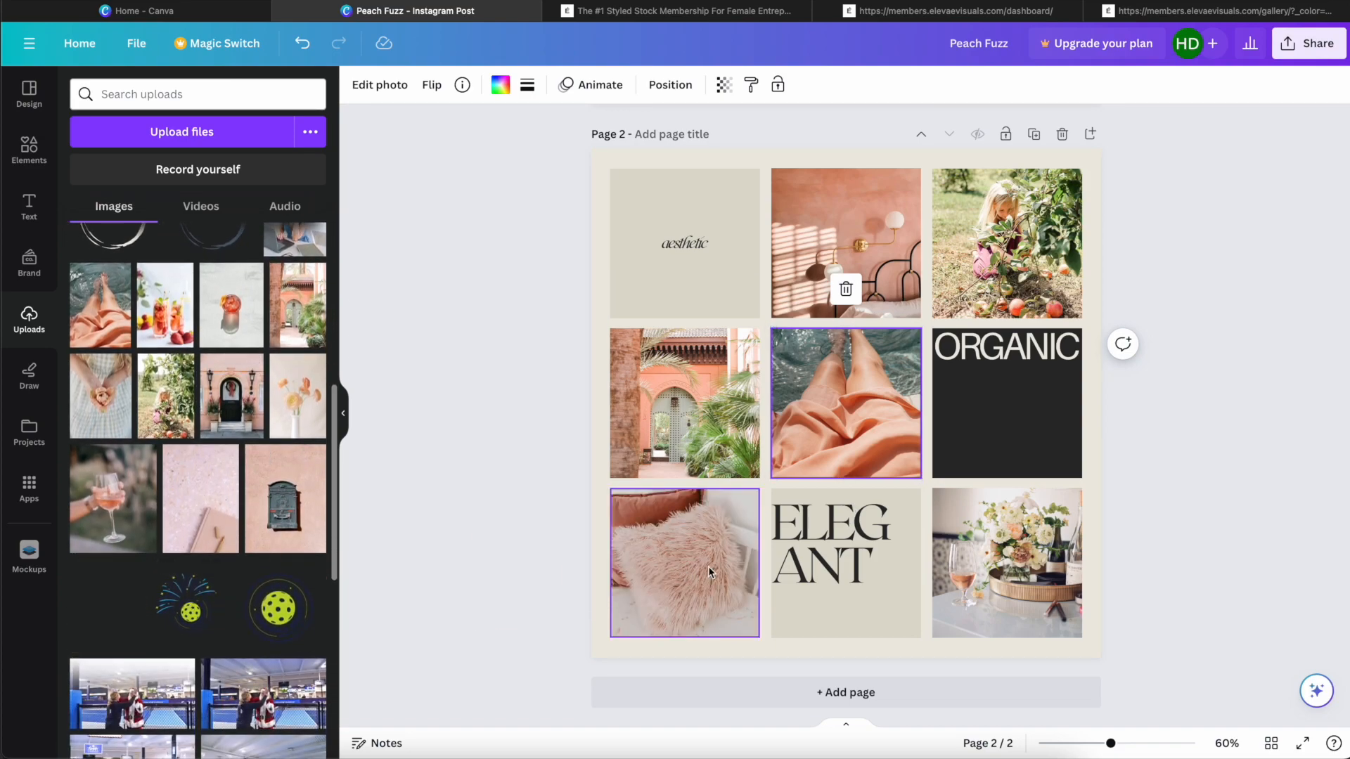
Step: Fill page 2's lower-left tile with the uploaded photo of hands holding a flower and check its crop
scroll(170, 546, up, 1)
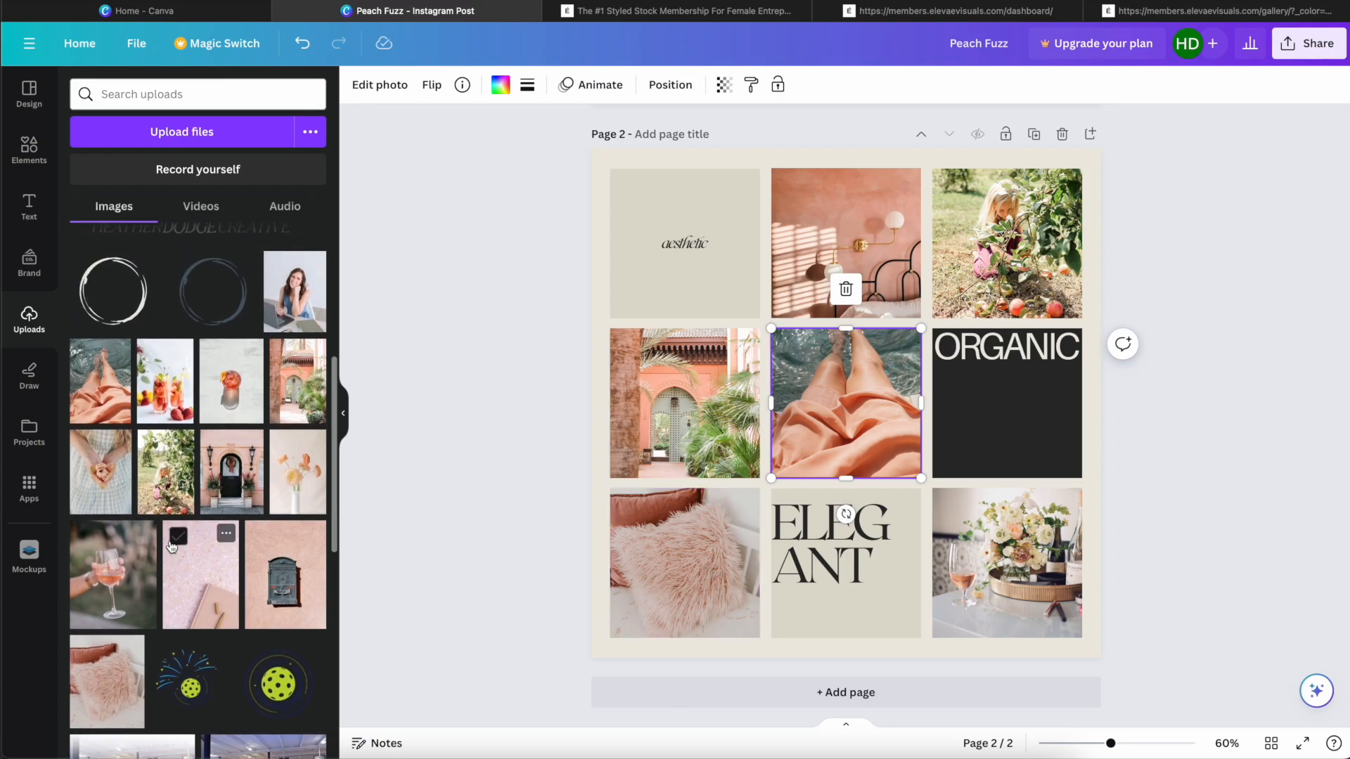
scroll(171, 546, up, 1)
drag(100, 508, 700, 563)
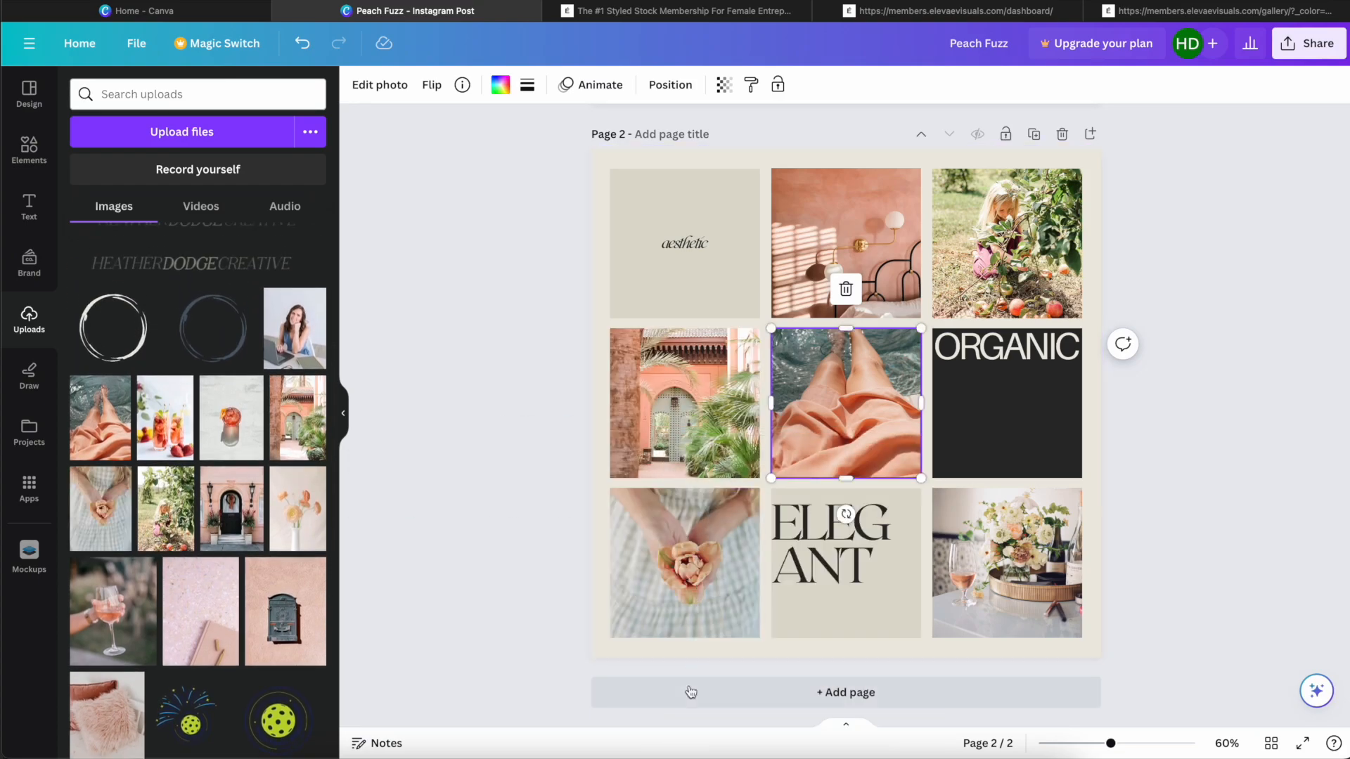
double_click(703, 573)
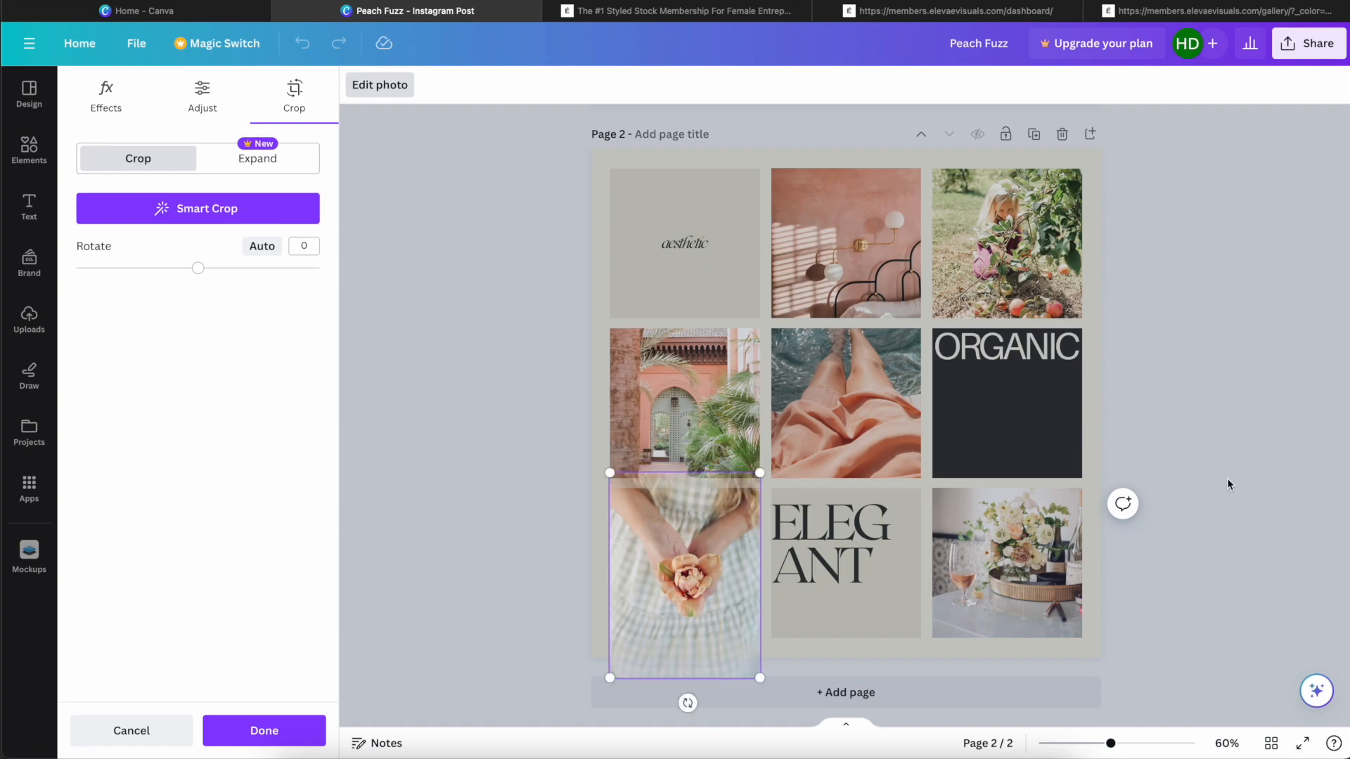
click(1179, 440)
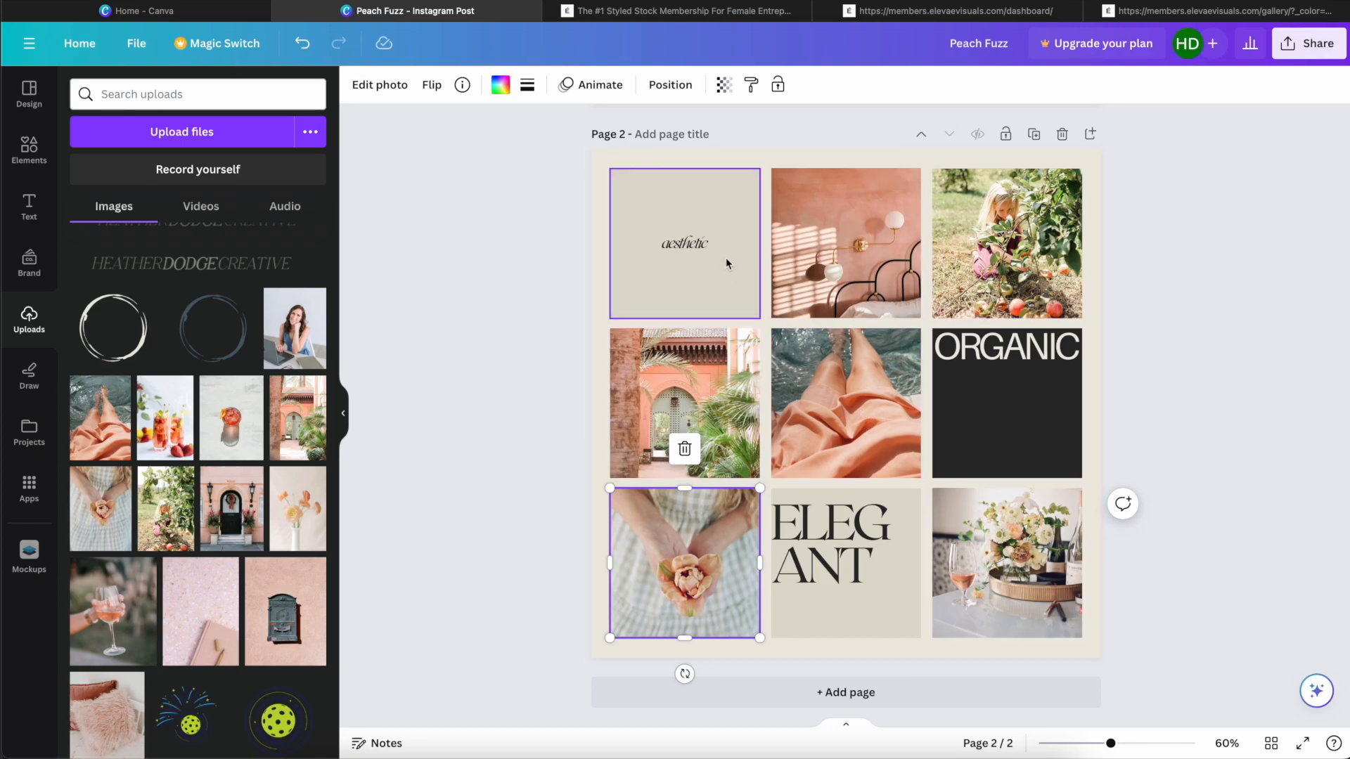
Step: Copy the Peach Fuzz hex code #FFBE98 from the Google results for "peach fuzz pantone hex code"
click(997, 408)
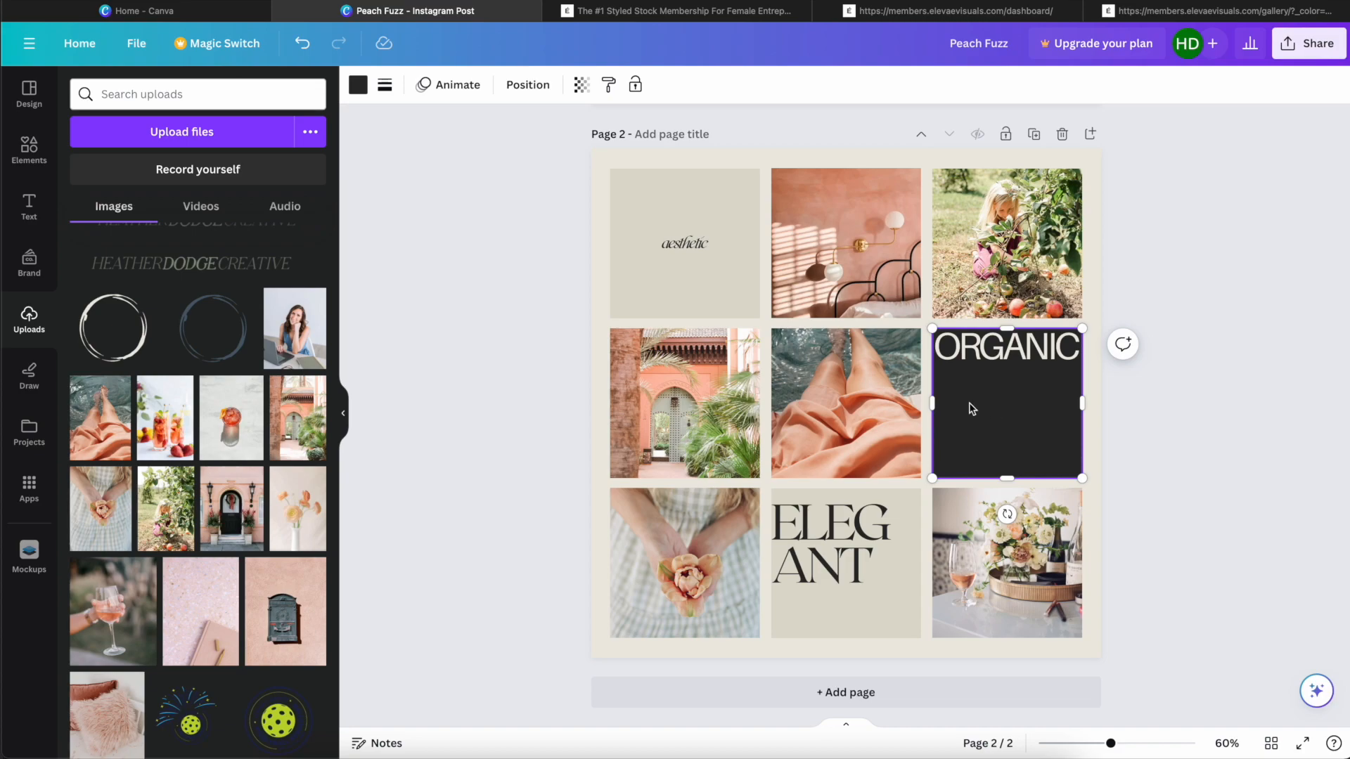
scroll(270, 504, up, 5)
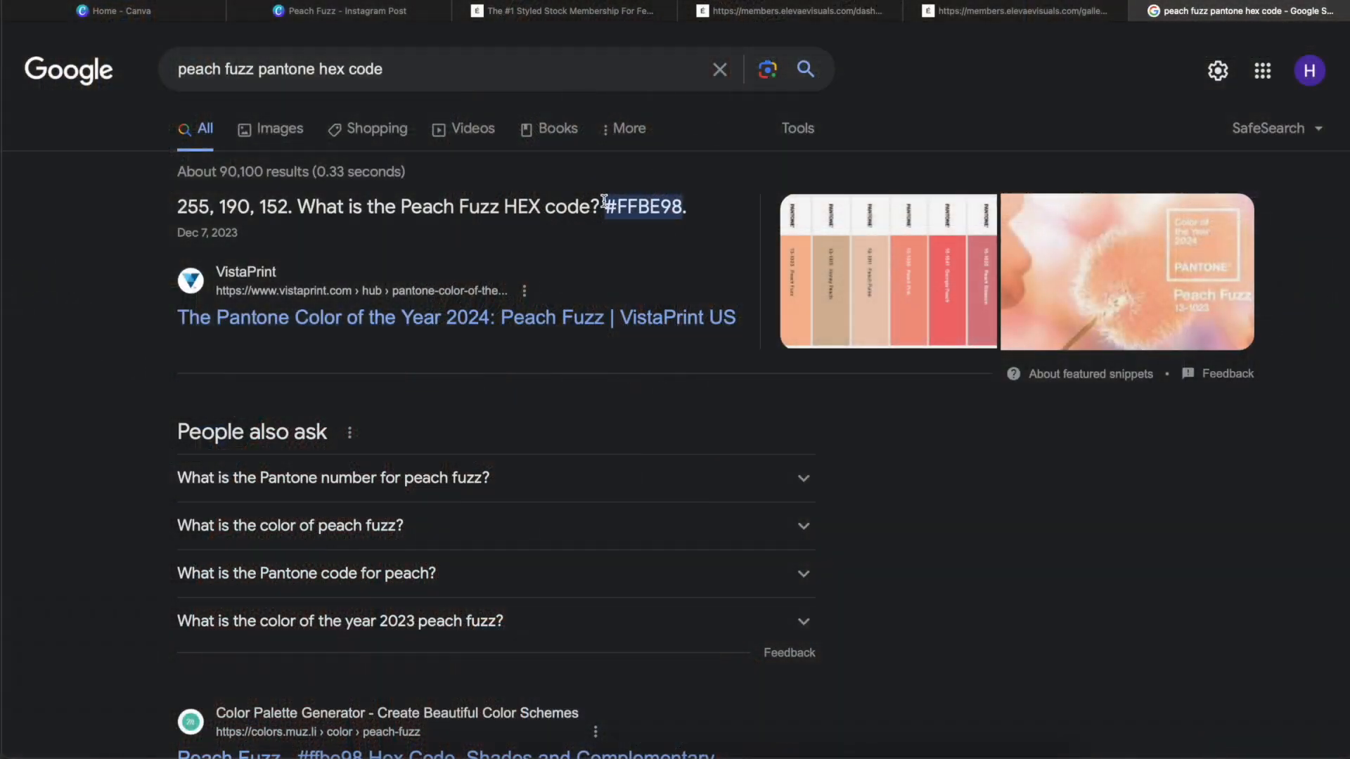
drag(688, 205, 604, 207)
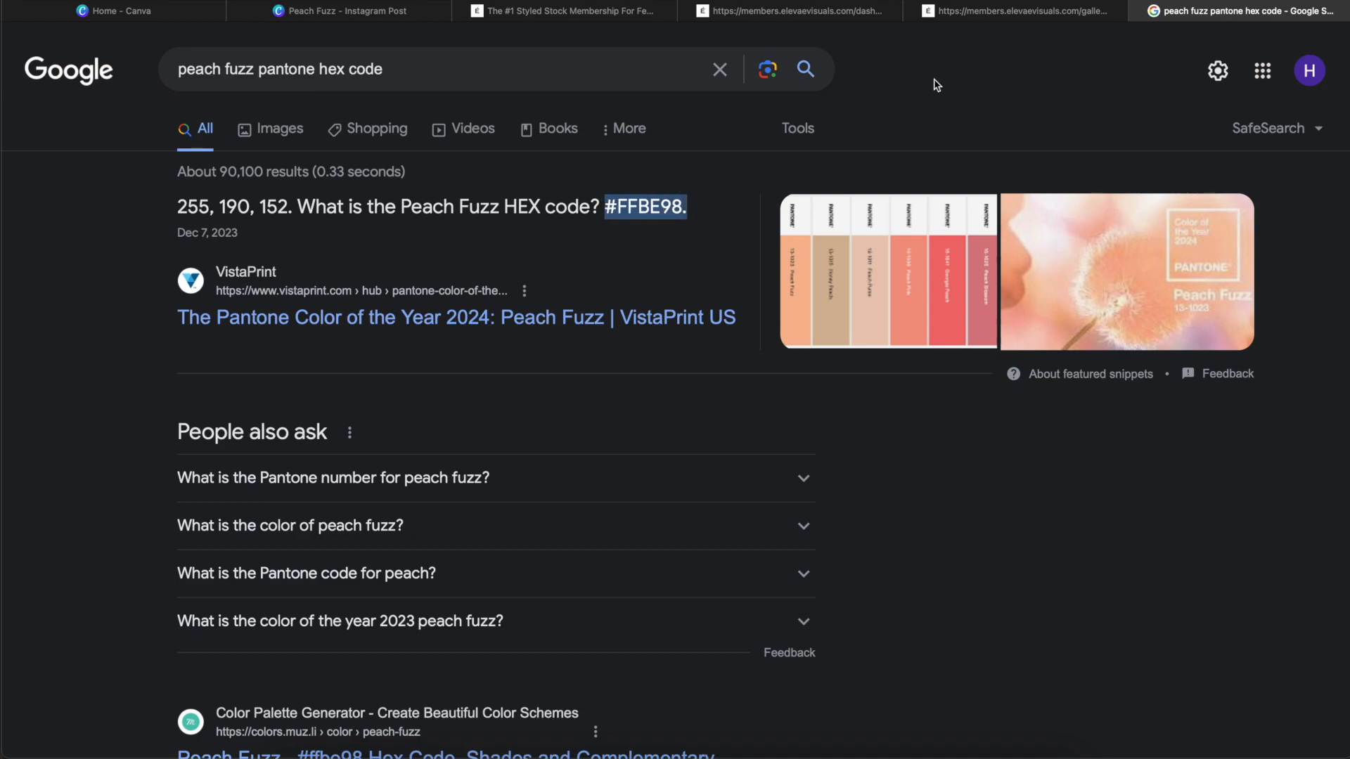
Step: Back in Canva, recolour the dark tile behind the "ORGANIC" text to #FFBE98
click(352, 15)
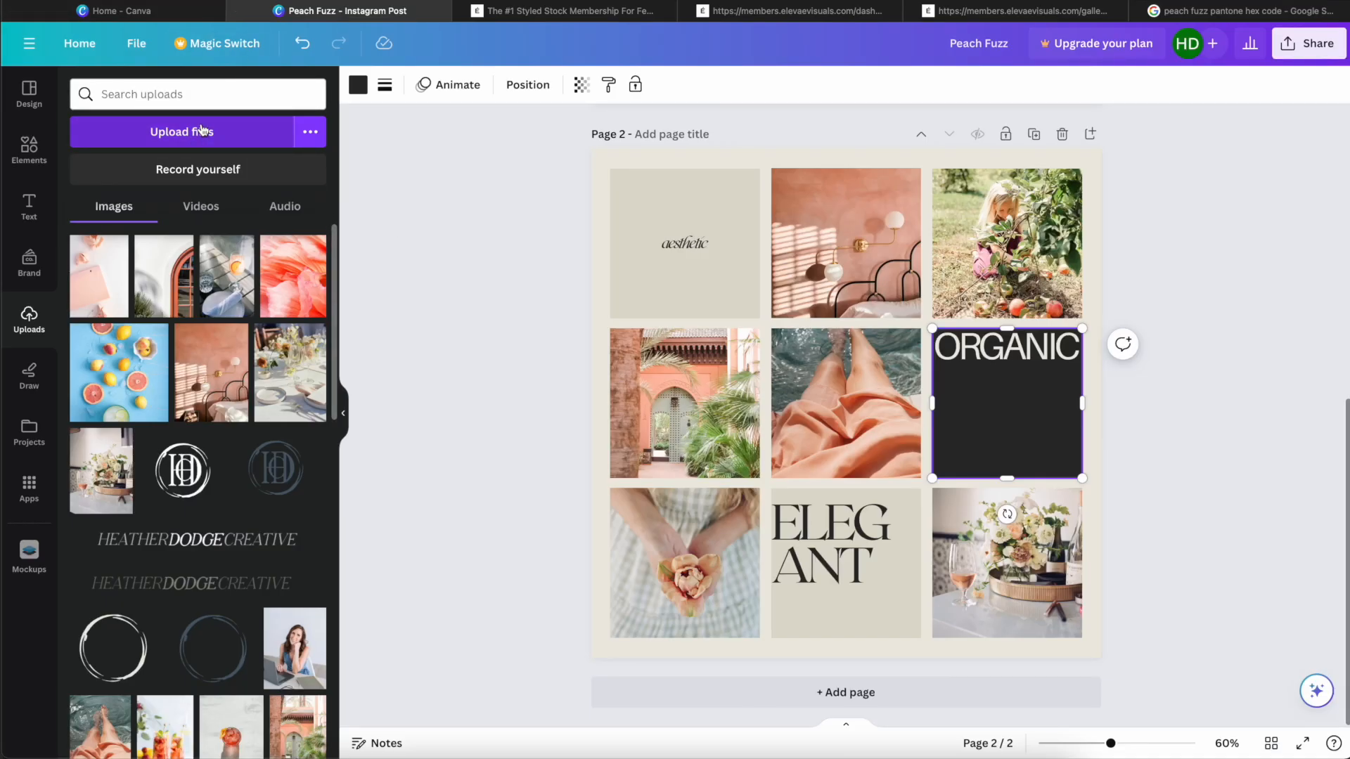
click(270, 90)
click(29, 93)
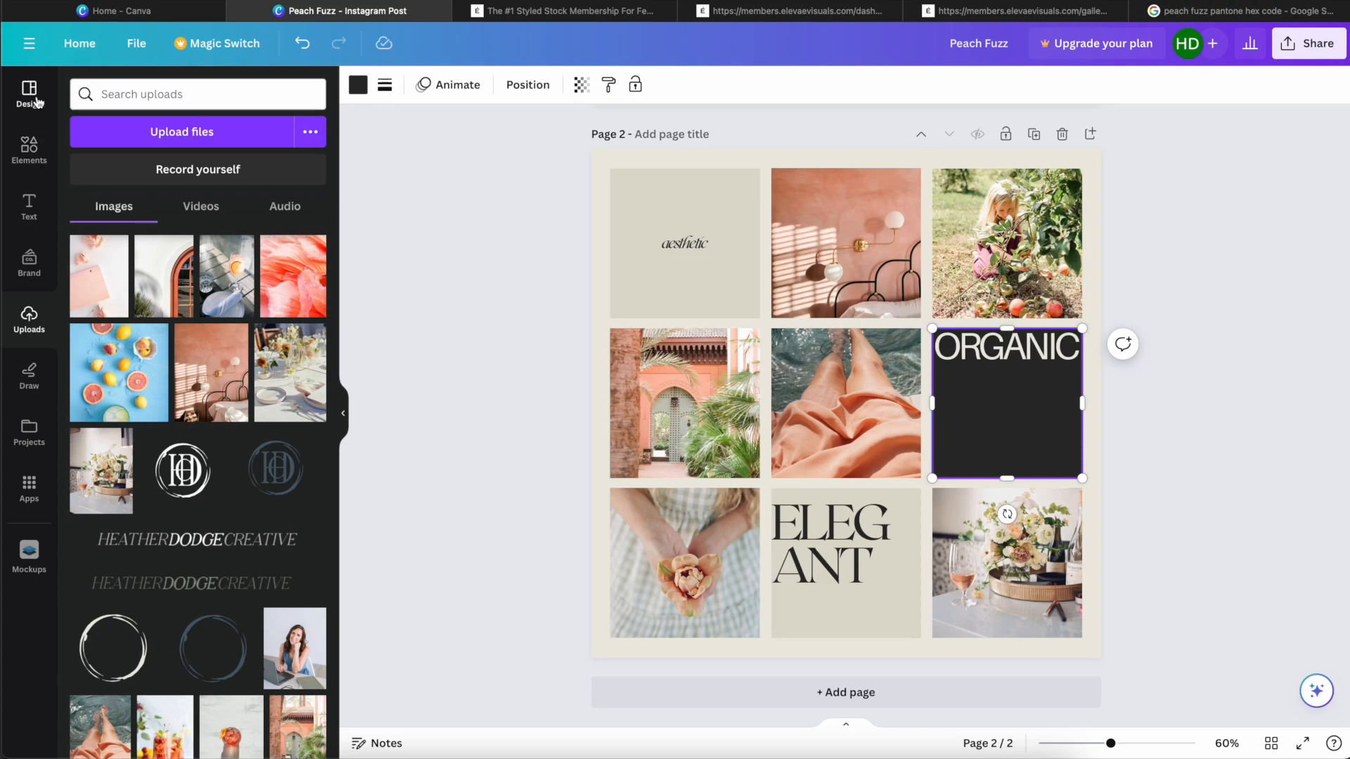
click(358, 84)
click(218, 97)
text(#FFBE98)
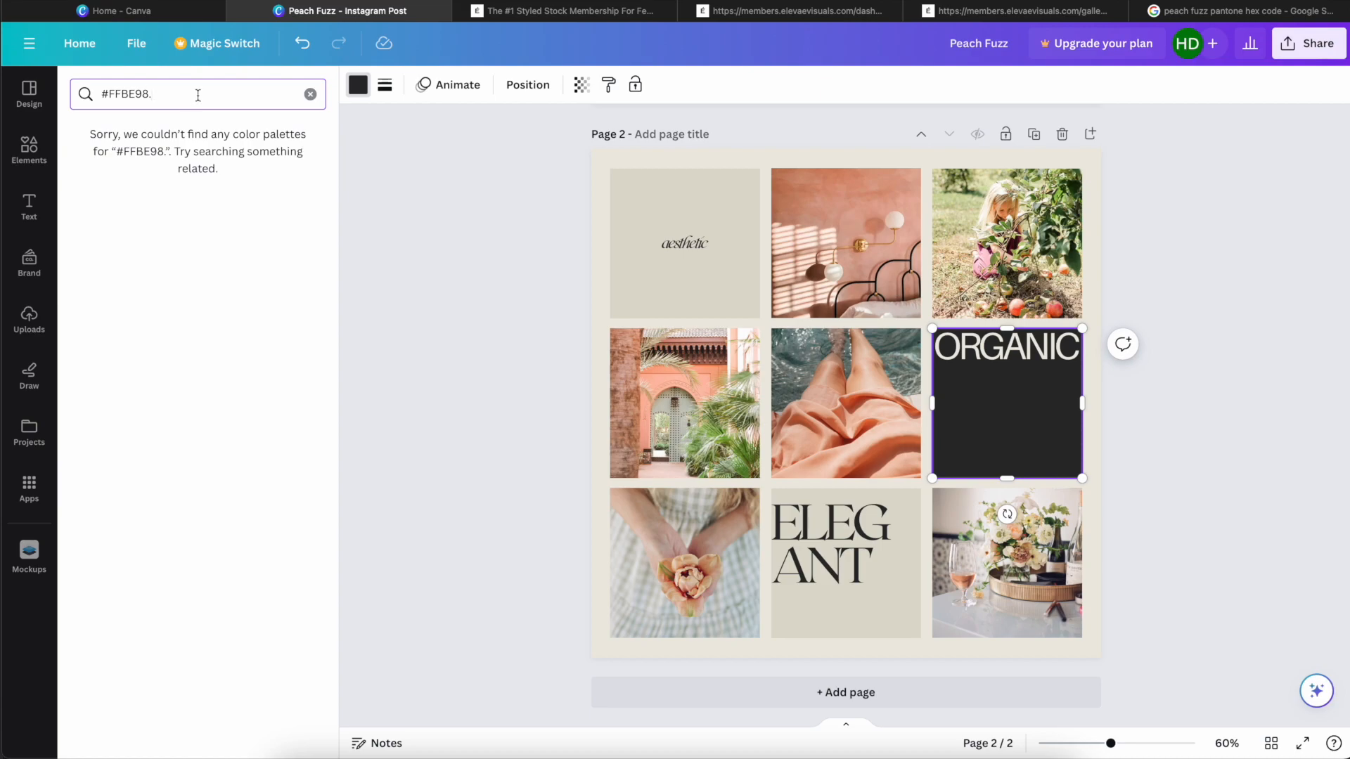
key(BackSpace)
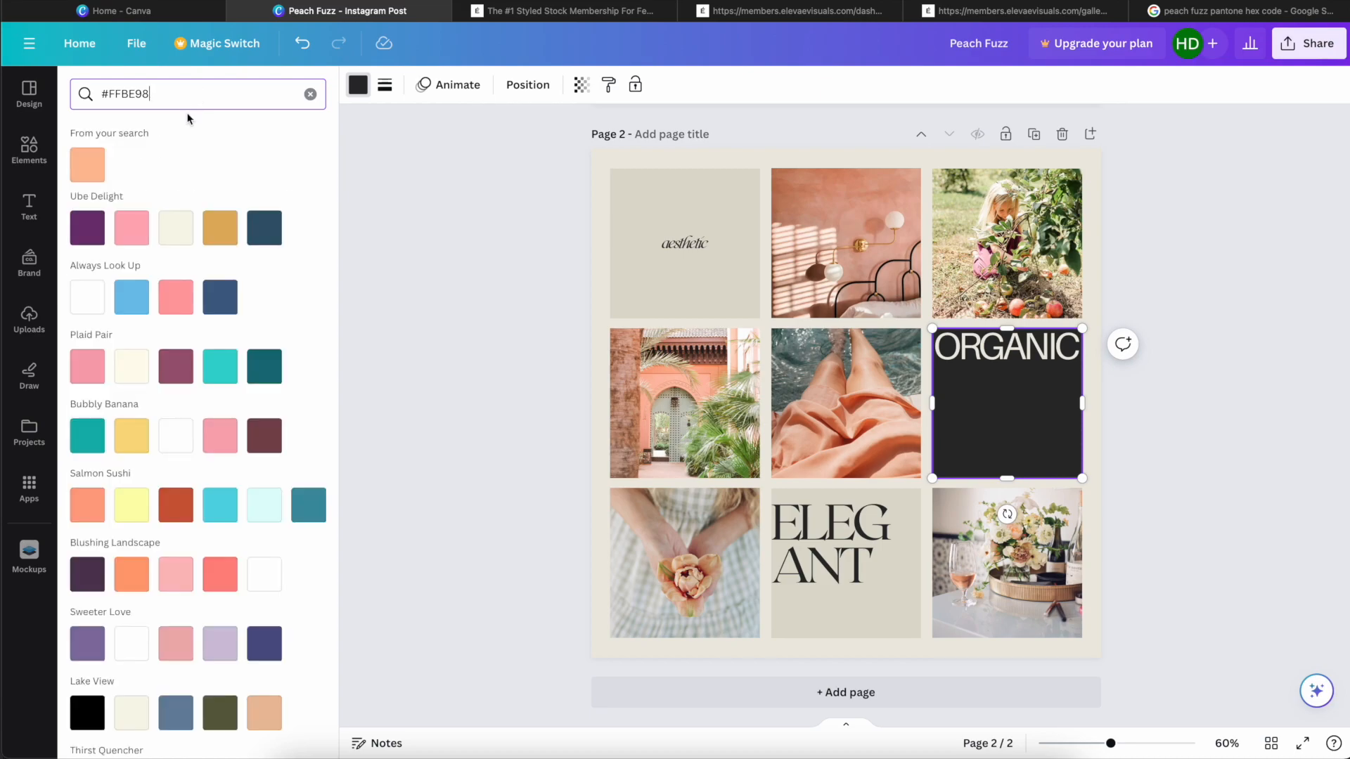
click(82, 165)
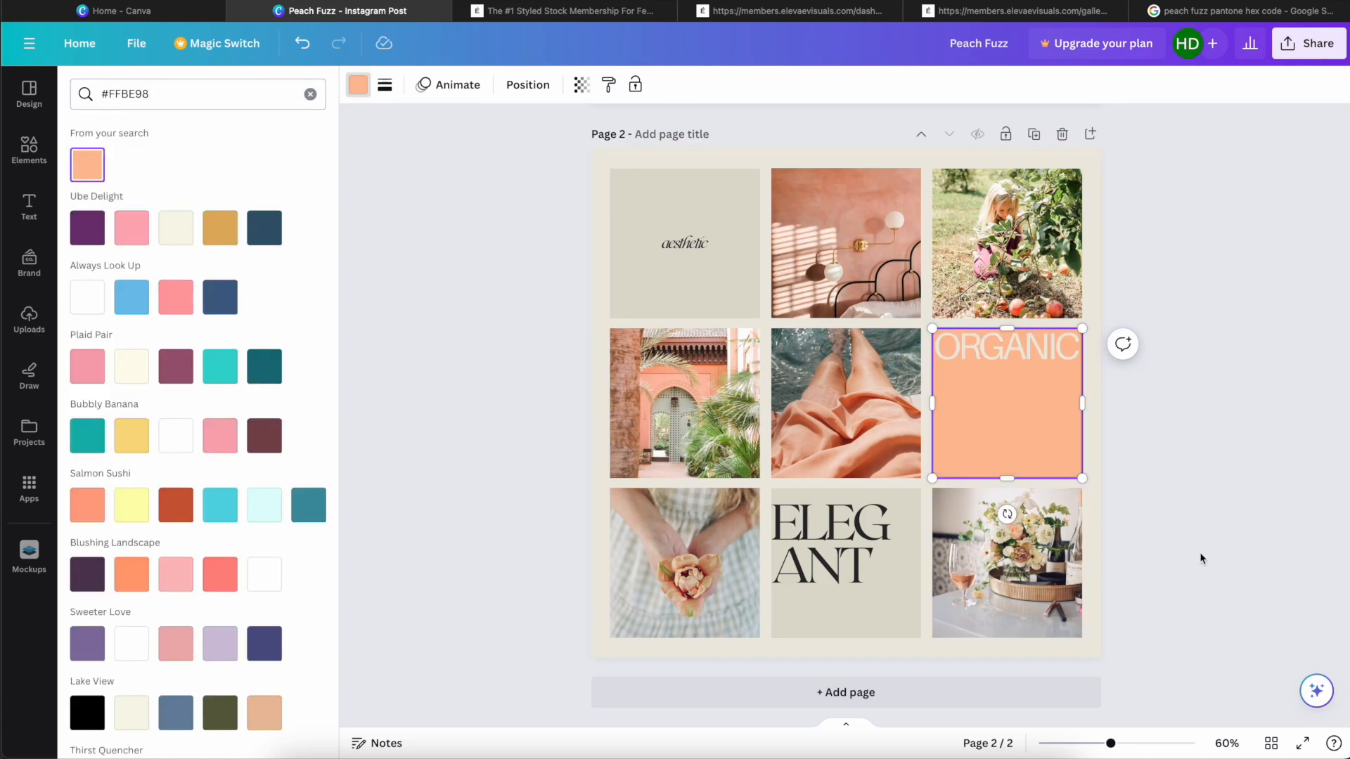
Step: Replace the "aesthetic" text in the upper-left tile with "warm", "calm" and "sanctuary" on separate lines
click(713, 248)
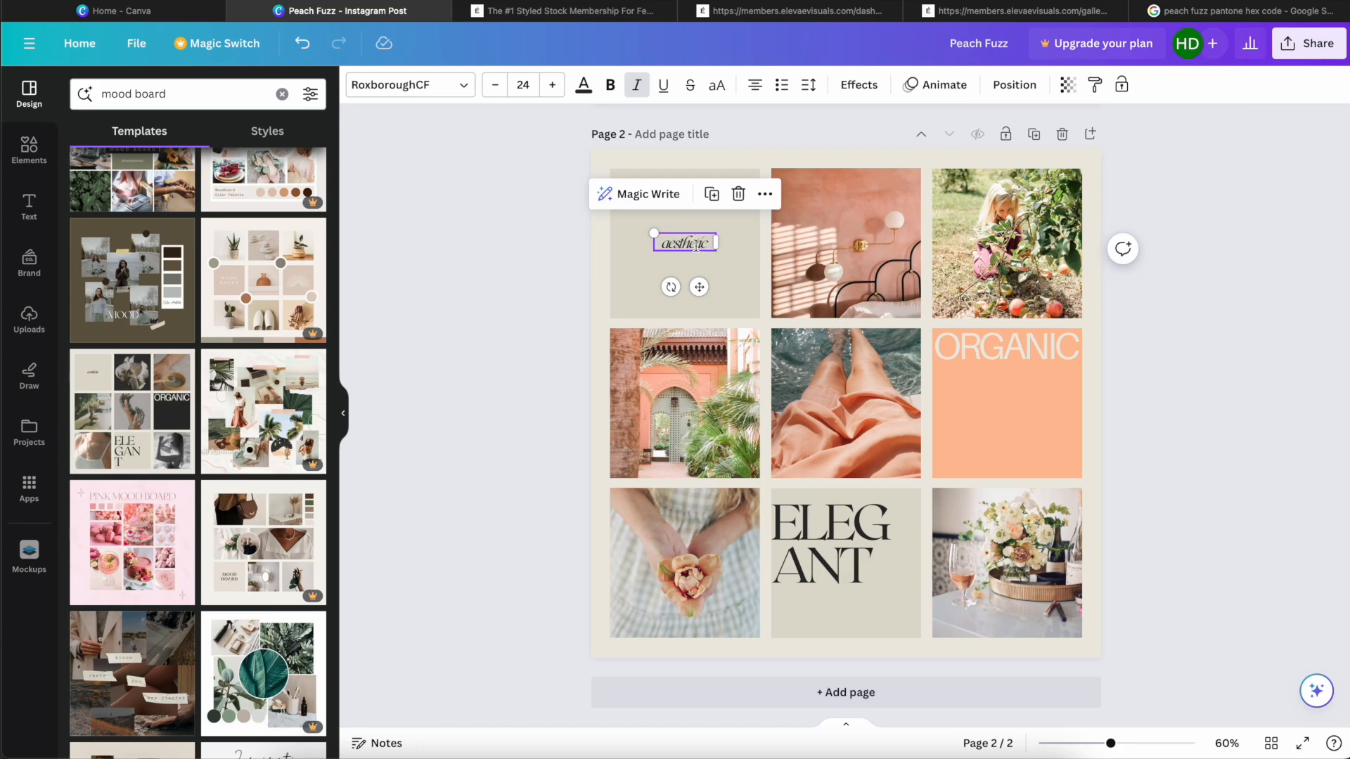
double_click(696, 246)
drag(711, 243, 659, 242)
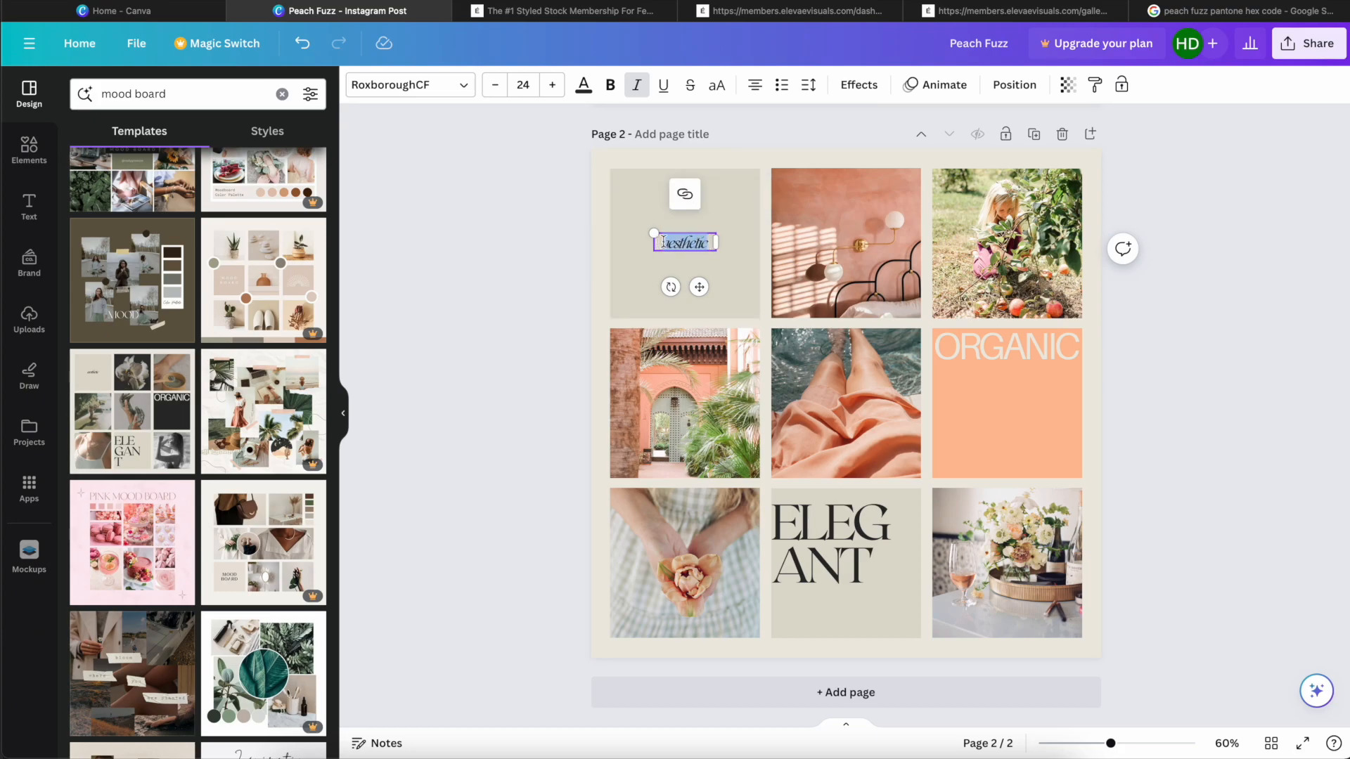
text(W)
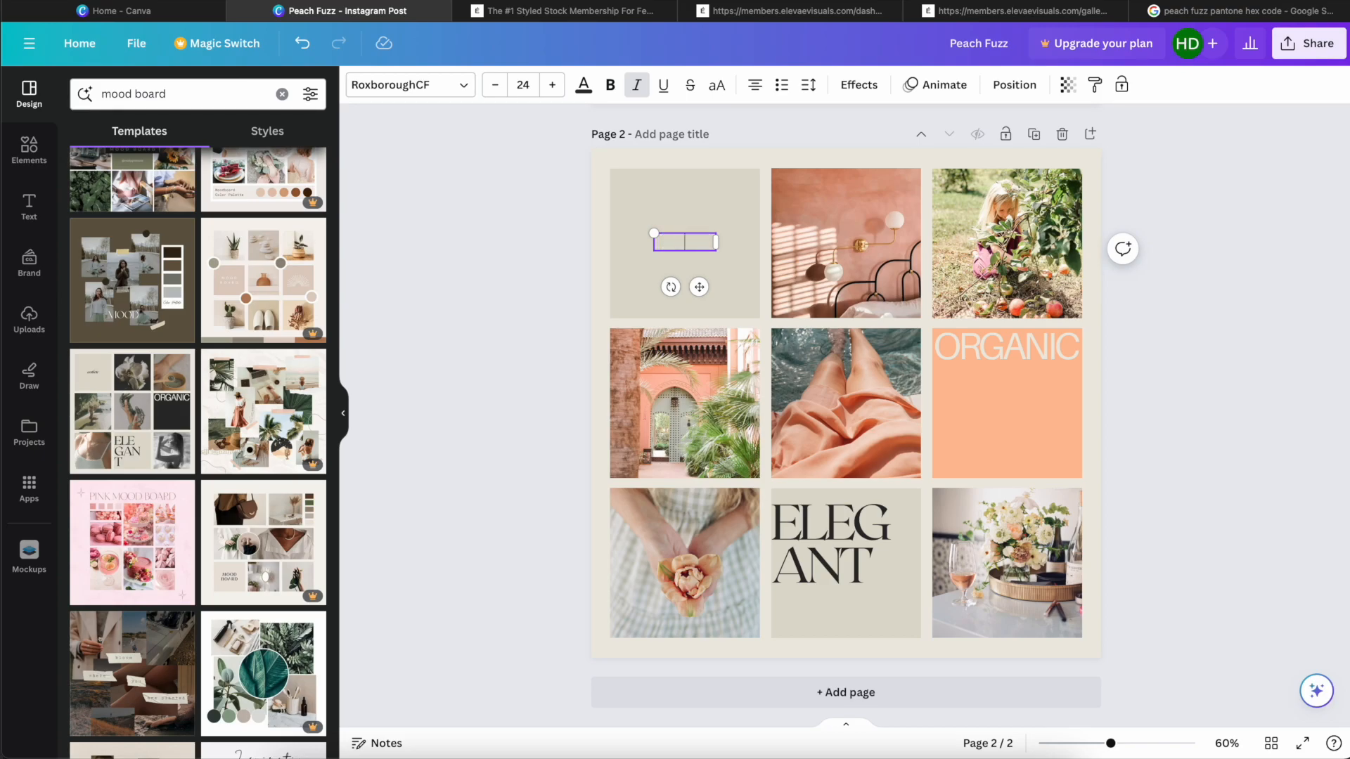
text(arm c)
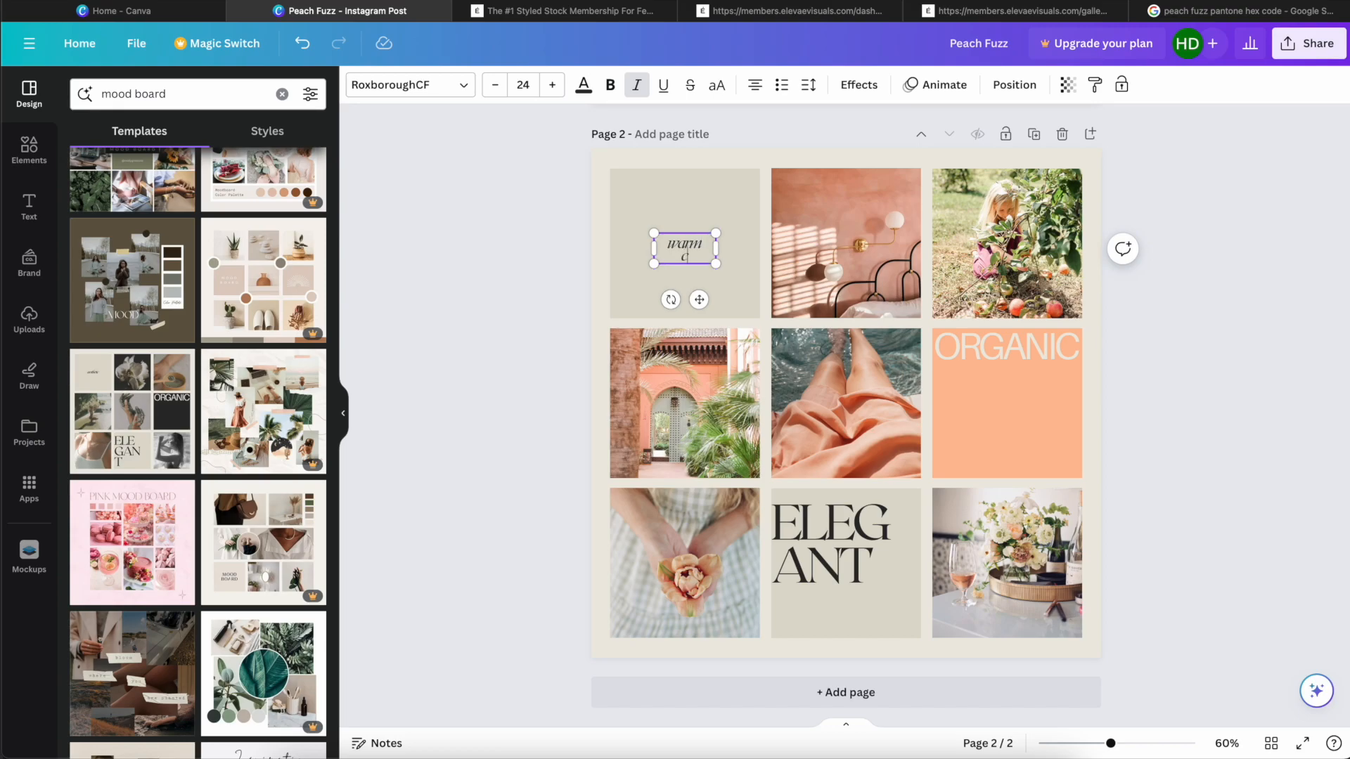
text(alm)
key(Return)
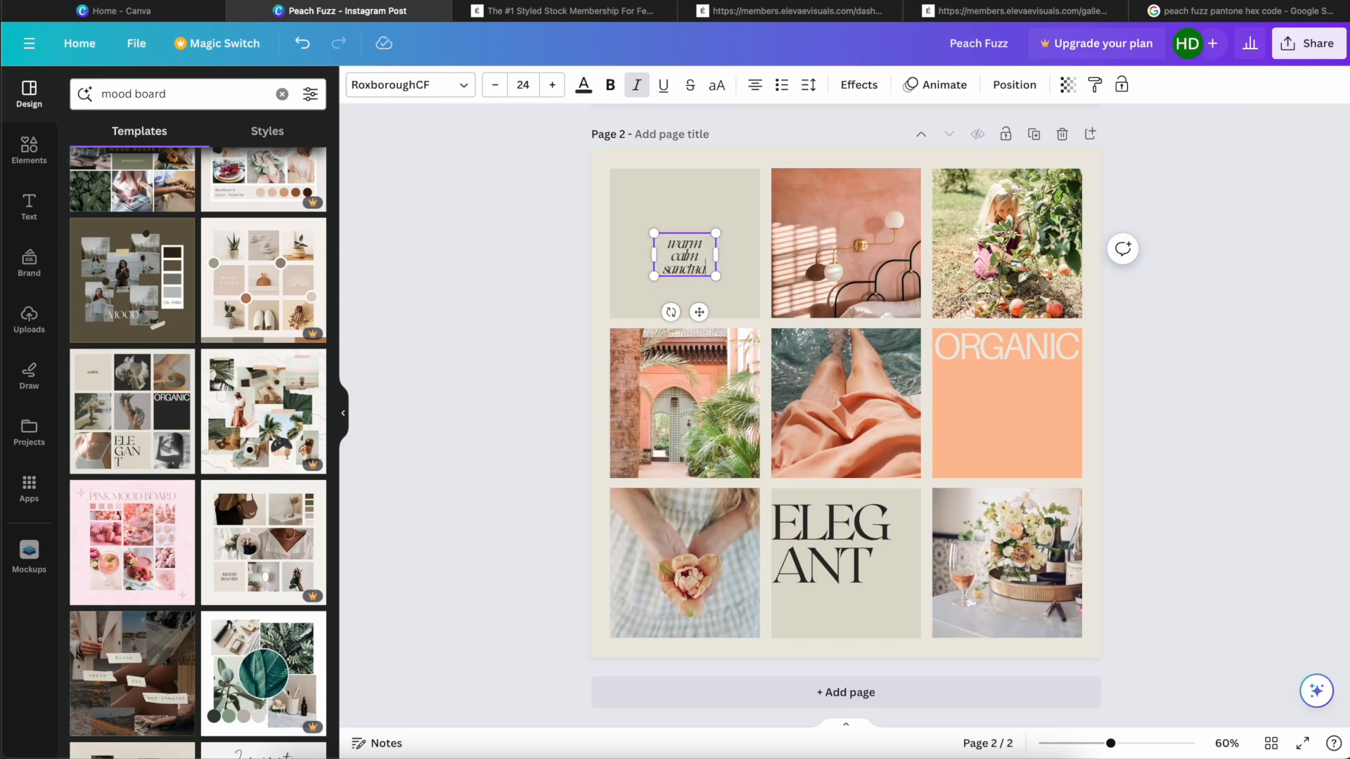
Step: Remove the word "calm" from the upper-left tile's text and add "comfort" as its last line
double_click(694, 256)
key(BackSpace)
key(BackSpace)
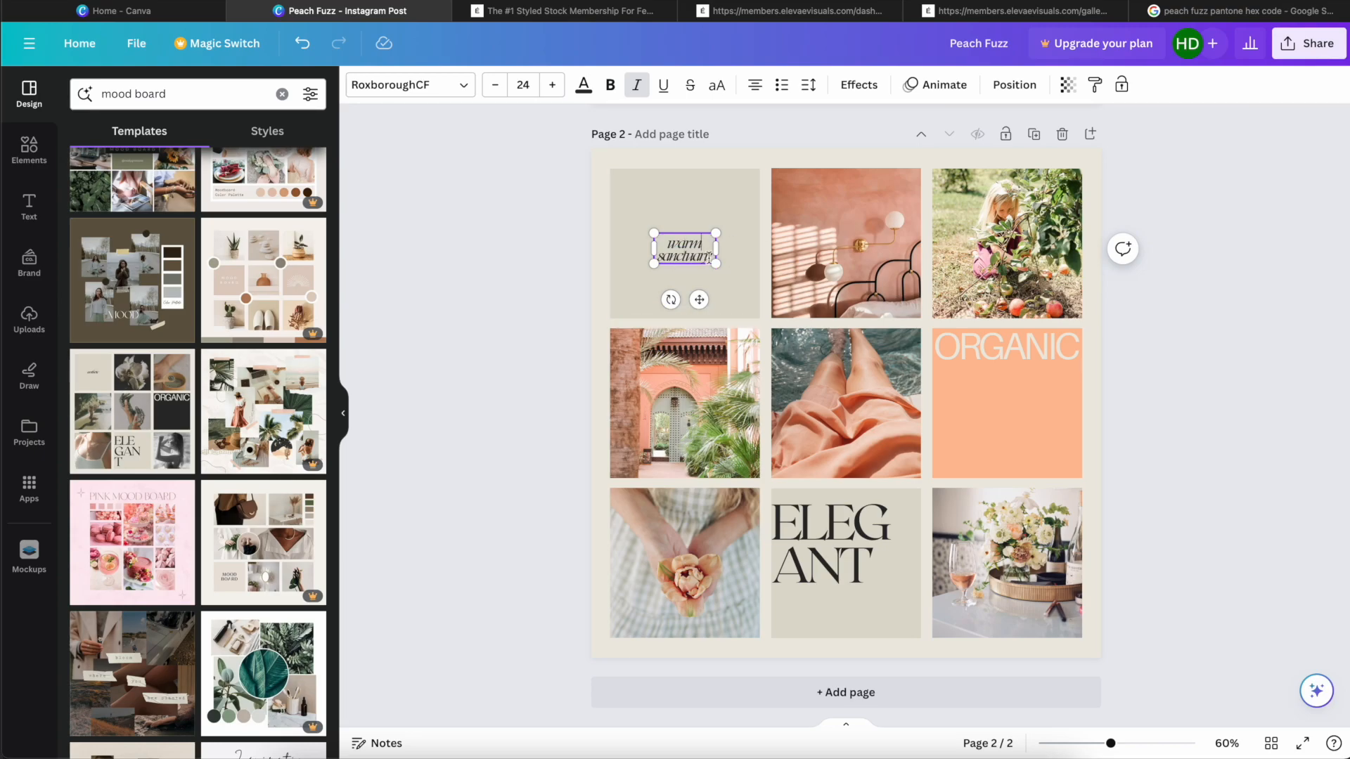
key(Return)
text(comfort)
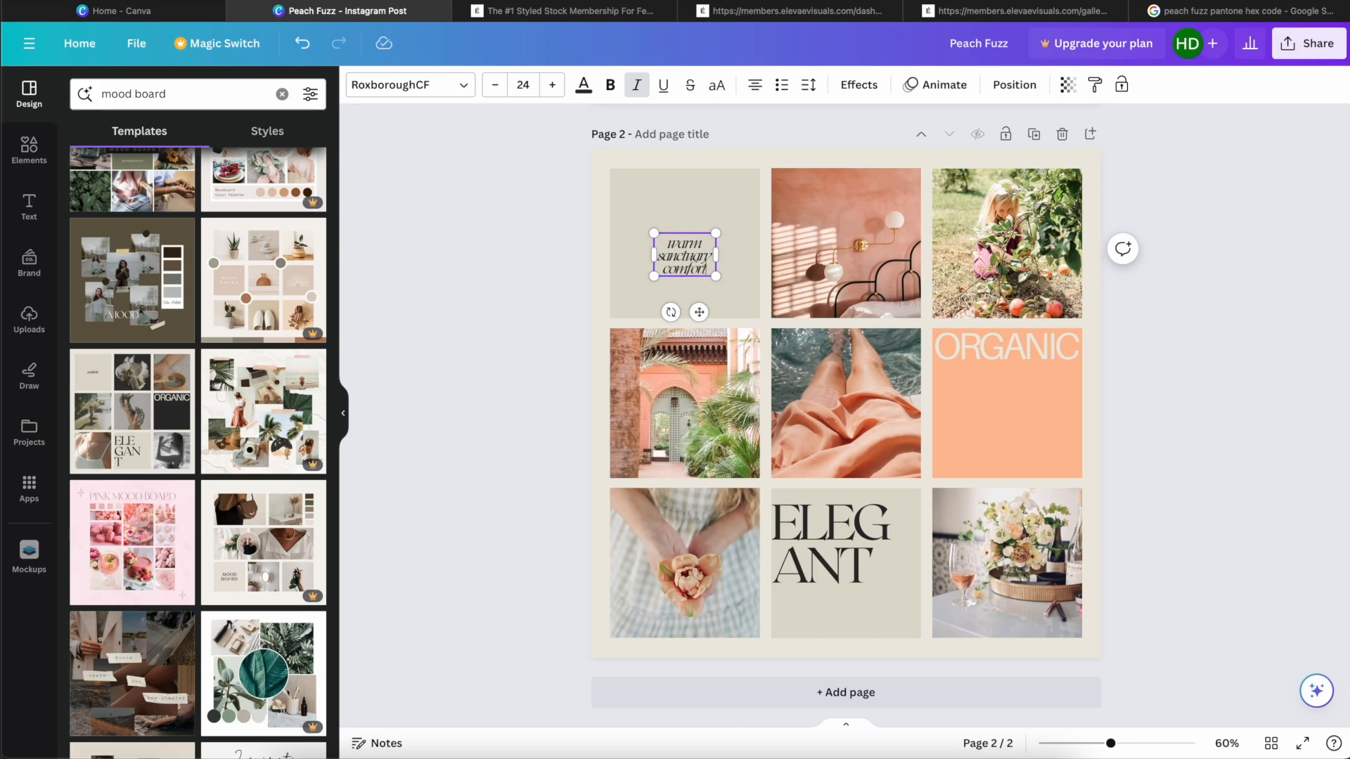
Step: Increase the line spacing of the "warm sanctuary comfort" text and centre it vertically in its tile
key(ctrl+a)
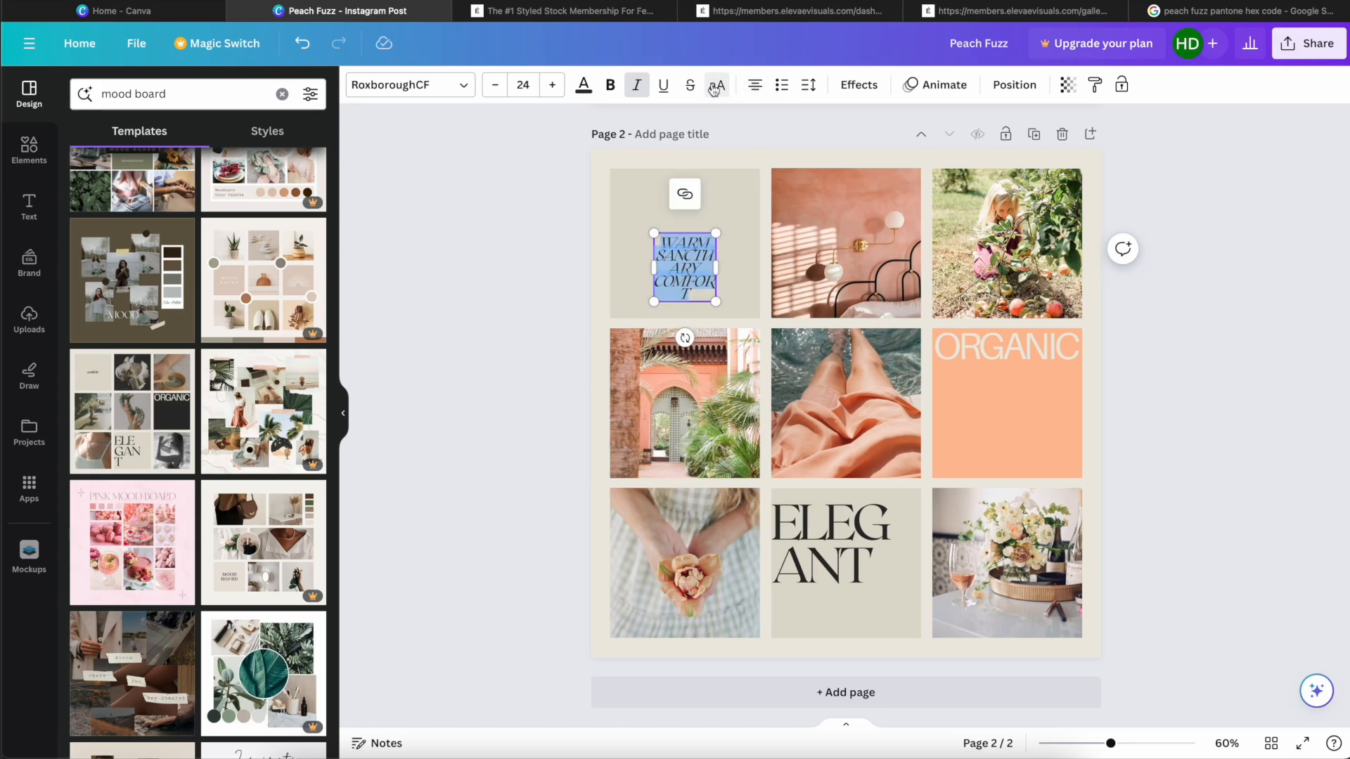
click(717, 86)
click(809, 86)
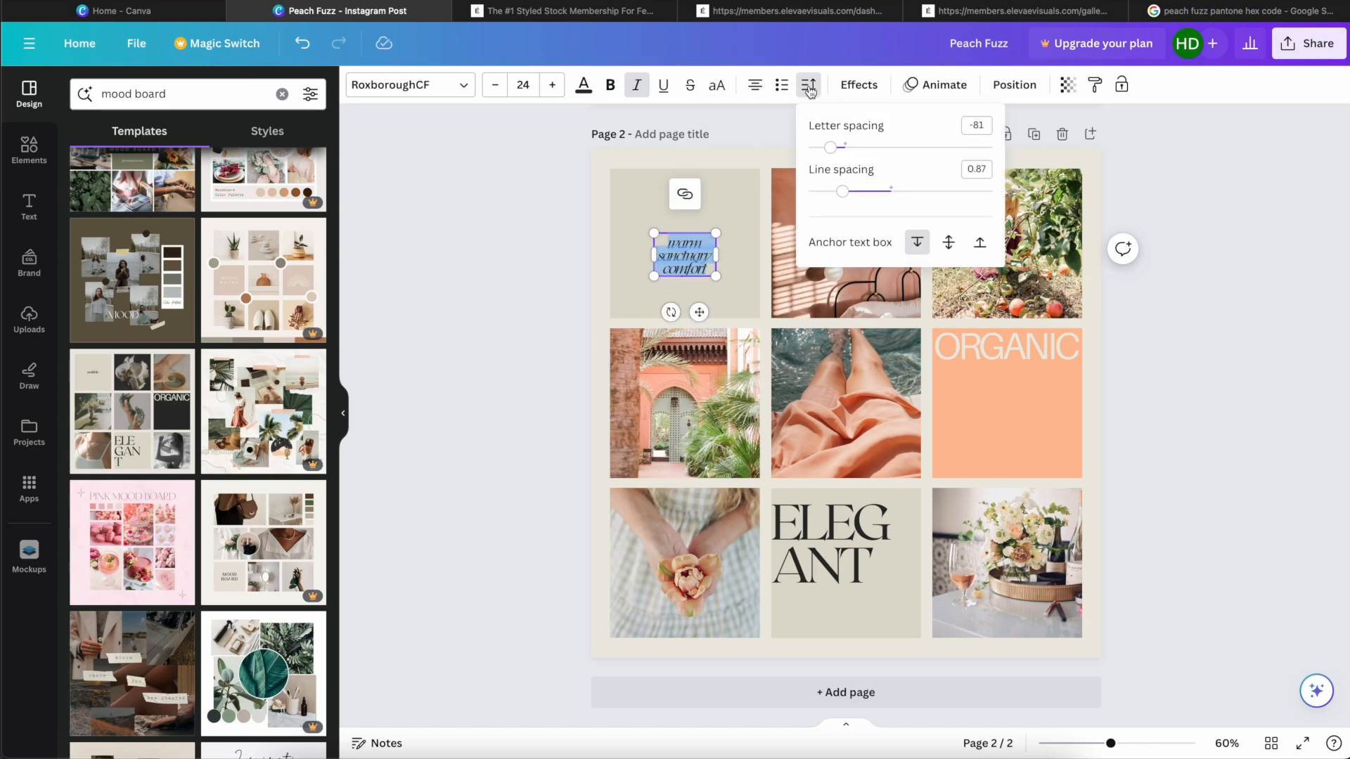
click(870, 191)
click(1195, 326)
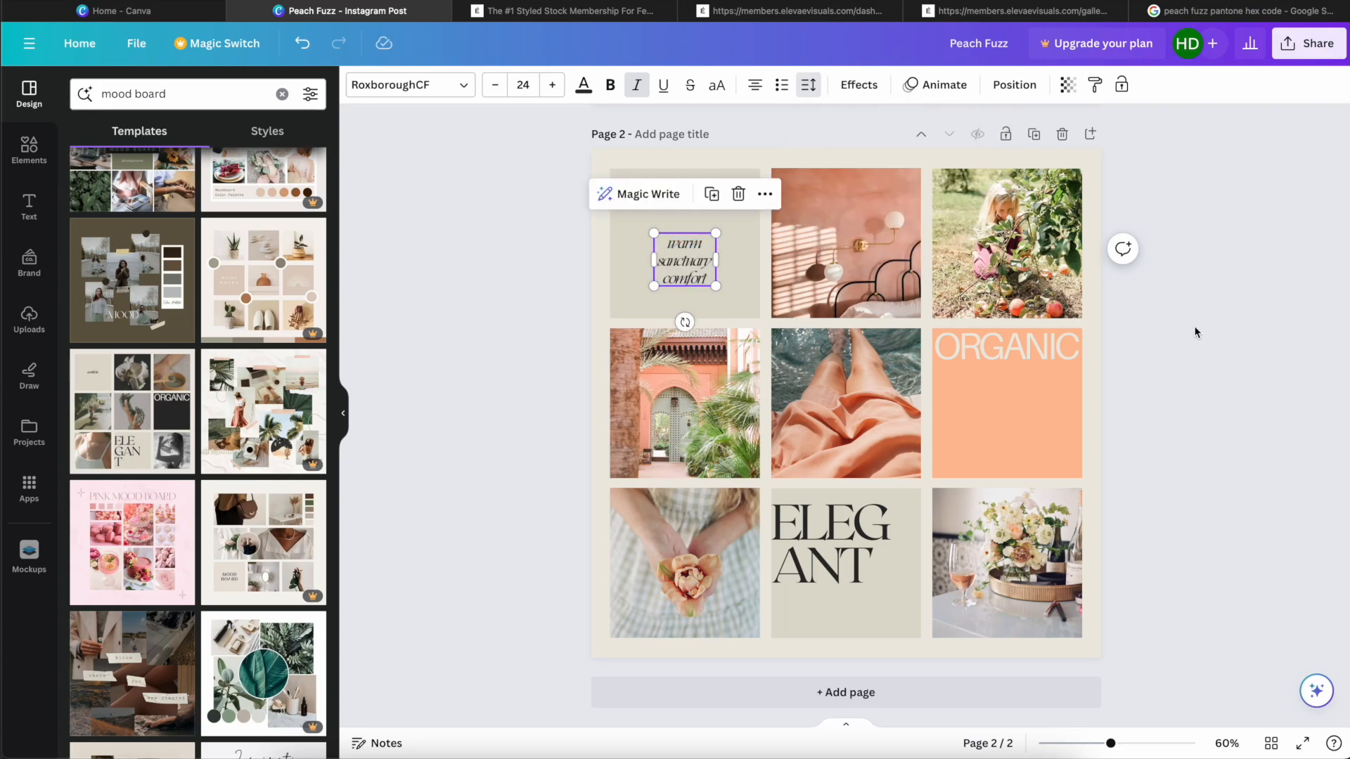
drag(693, 256, 693, 240)
Step: Replace the "ORGANIC" text on the peach tile with "COMMUNITY"
click(996, 338)
click(995, 338)
key(super+a)
text(COMMUNIT)
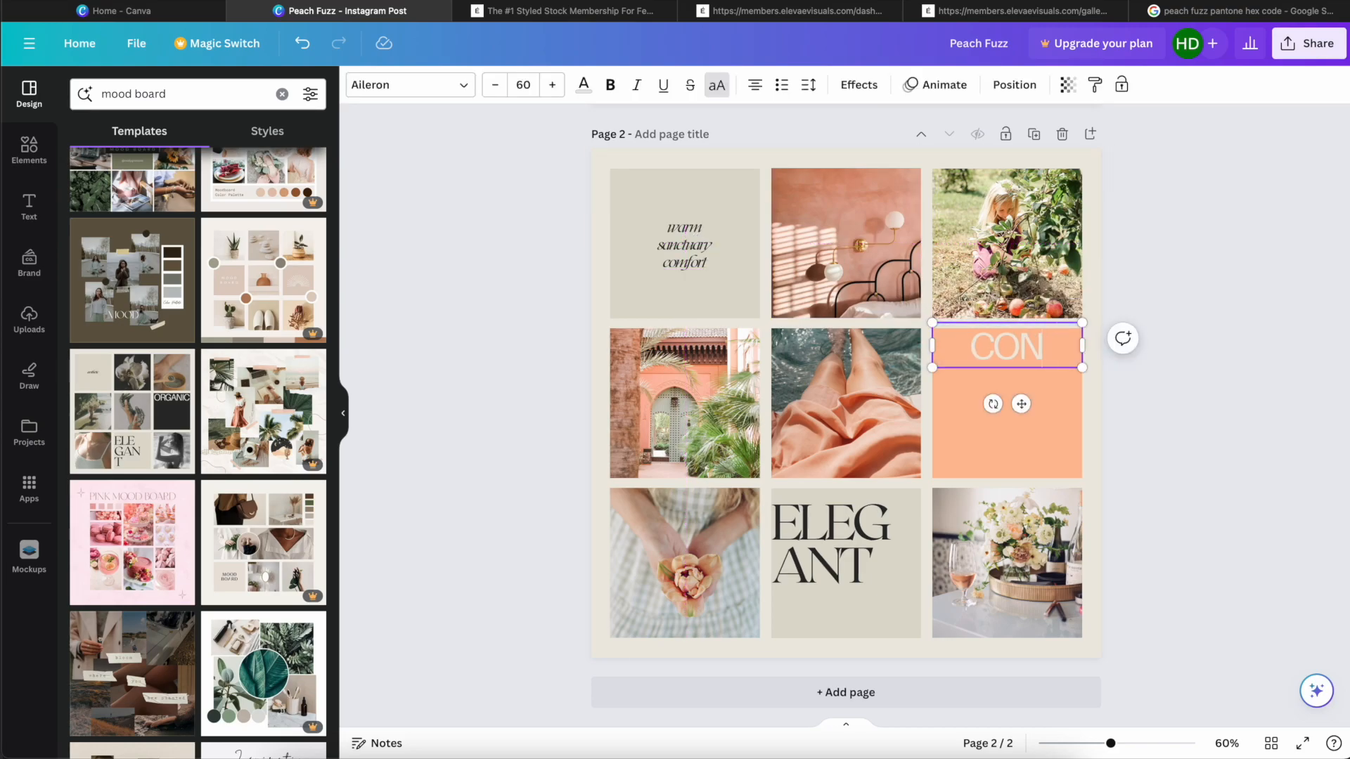
text(Y)
Step: Set the font size of the "COMMUNITY" text to 26
key(super+a)
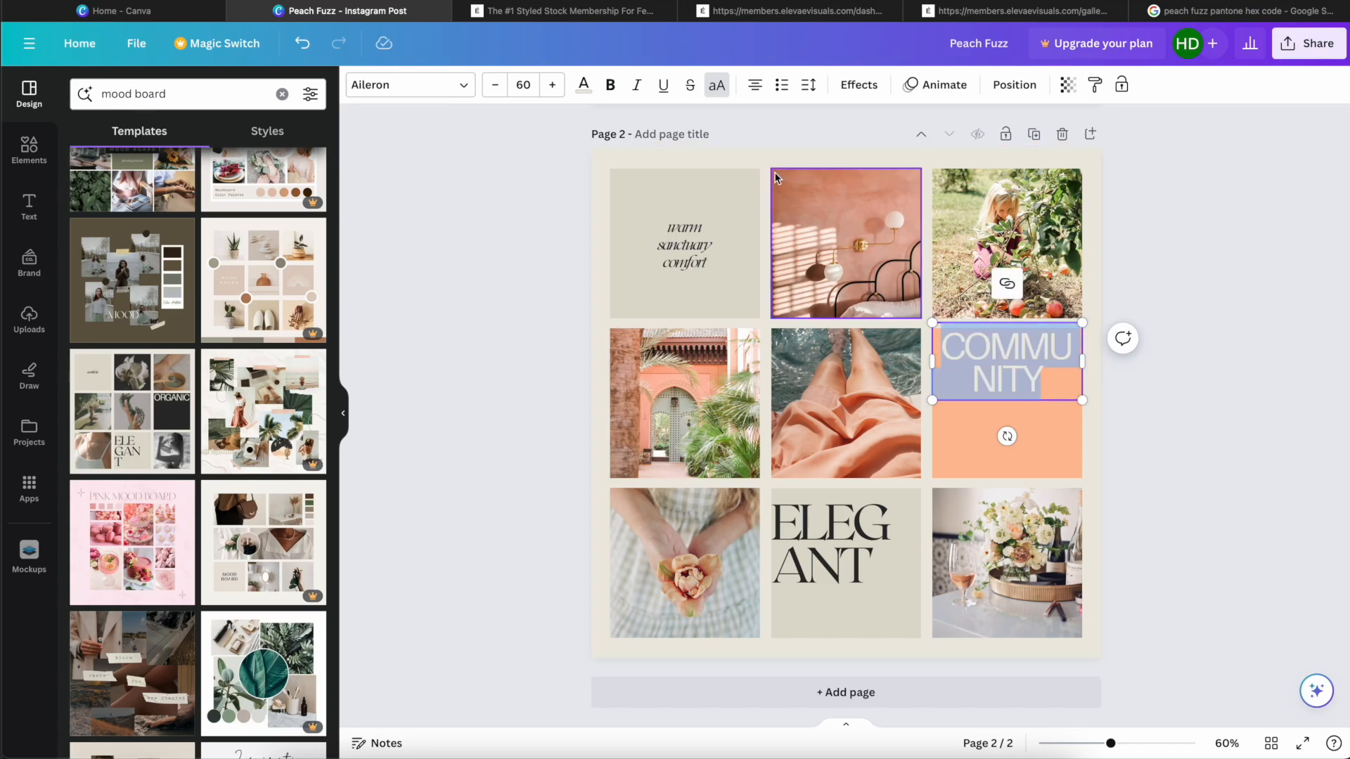
click(548, 85)
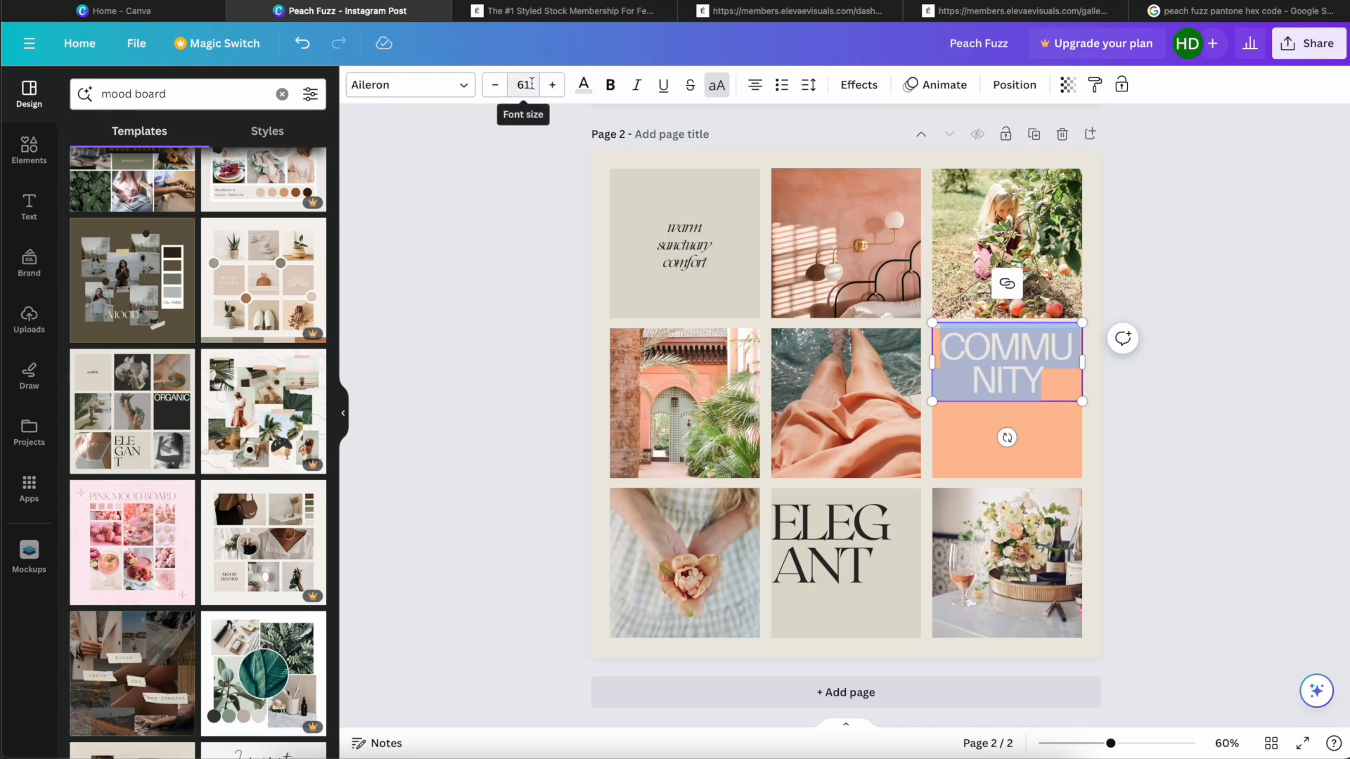
click(522, 85)
click(527, 375)
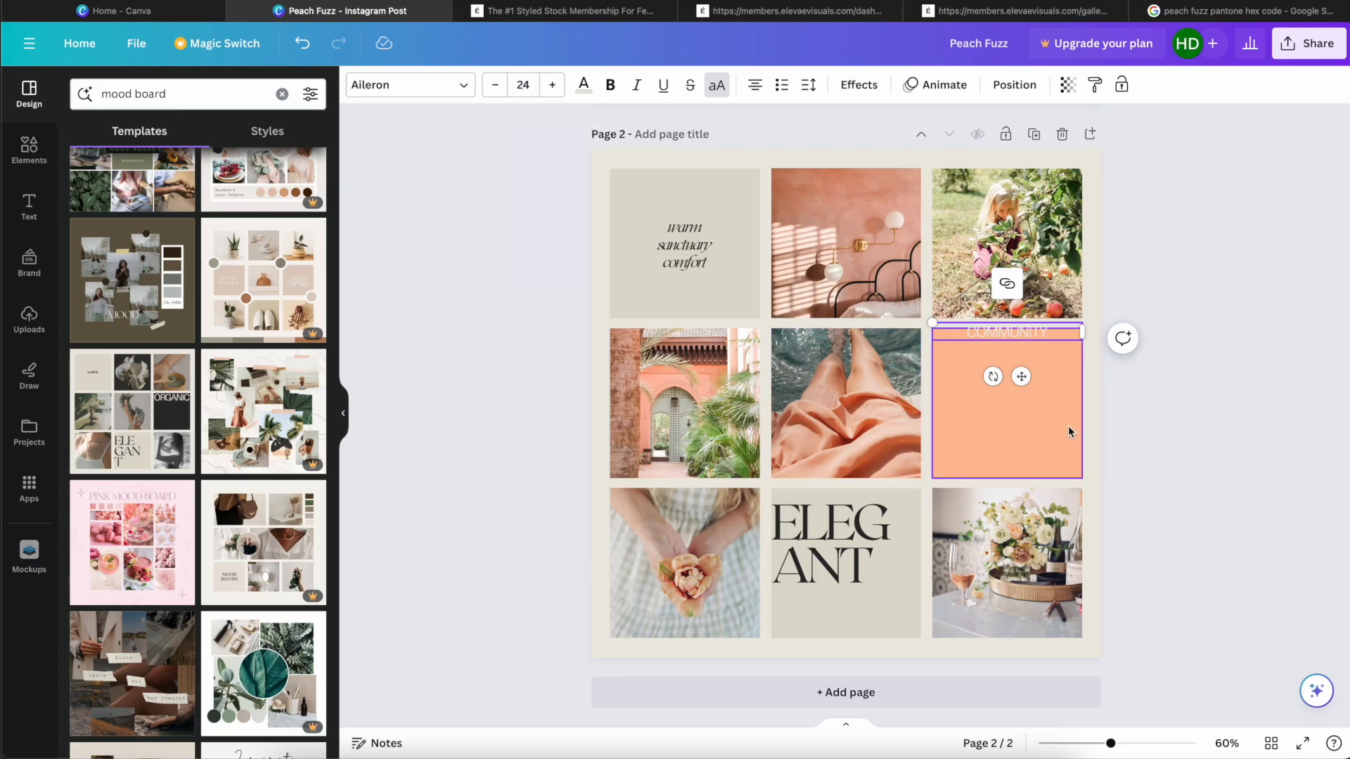
click(551, 85)
click(552, 85)
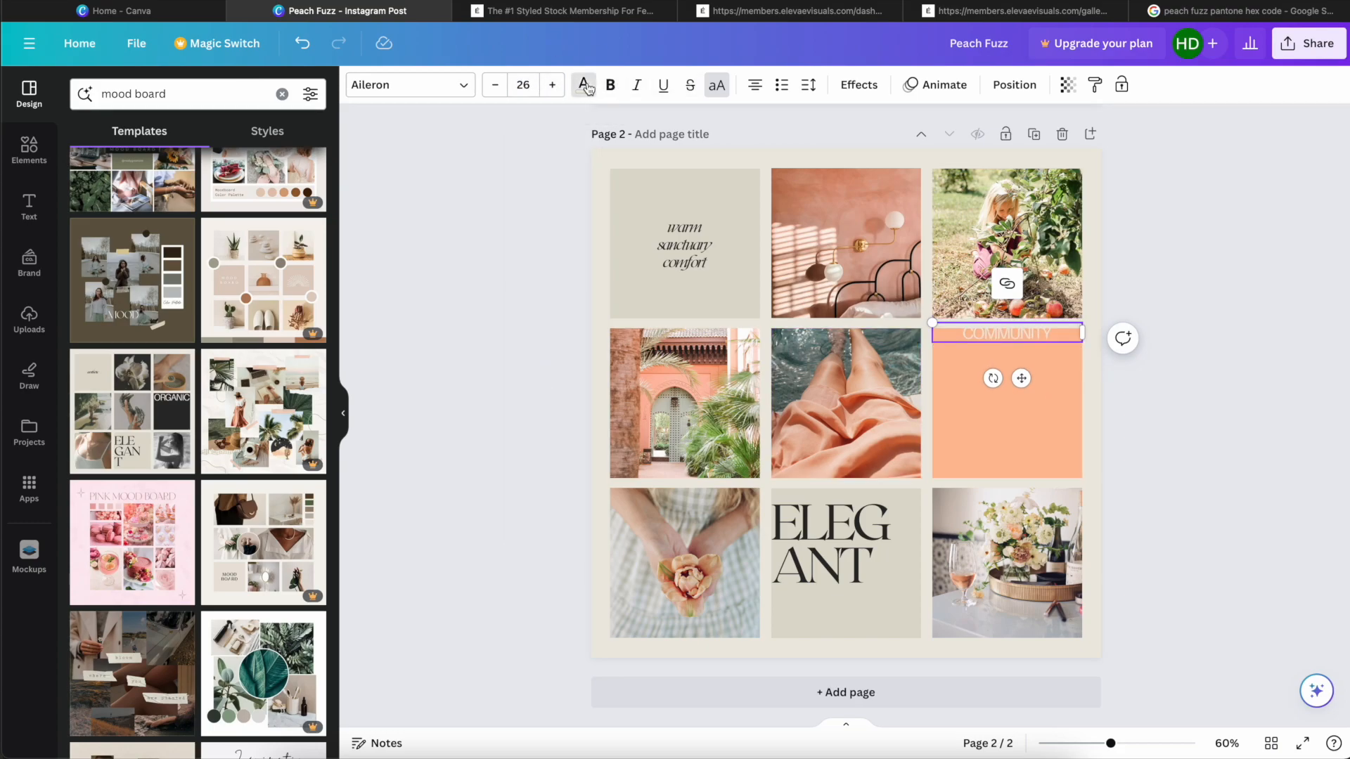
Step: Colour the "COMMUNITY" text with the near-black document colour and centre it in the peach tile
click(586, 86)
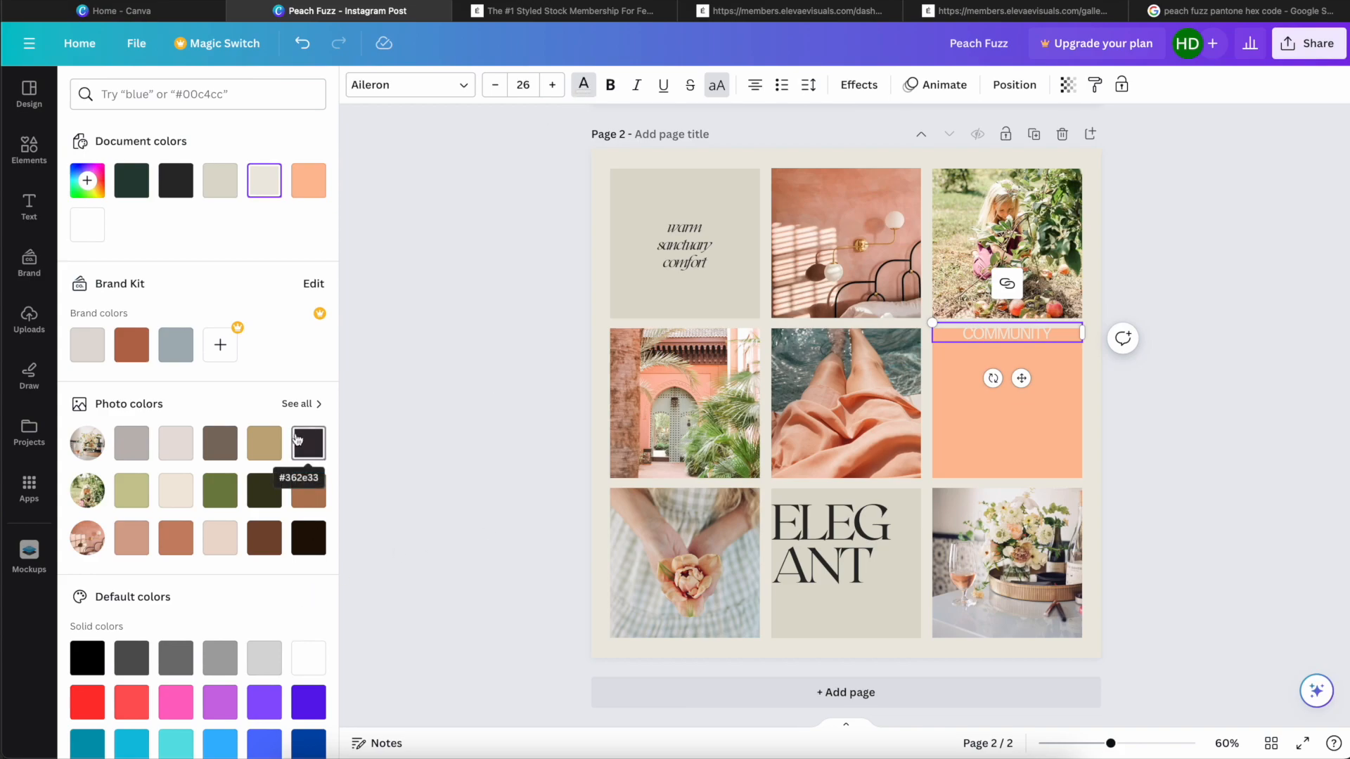
click(166, 181)
drag(1073, 354, 1021, 408)
click(1093, 395)
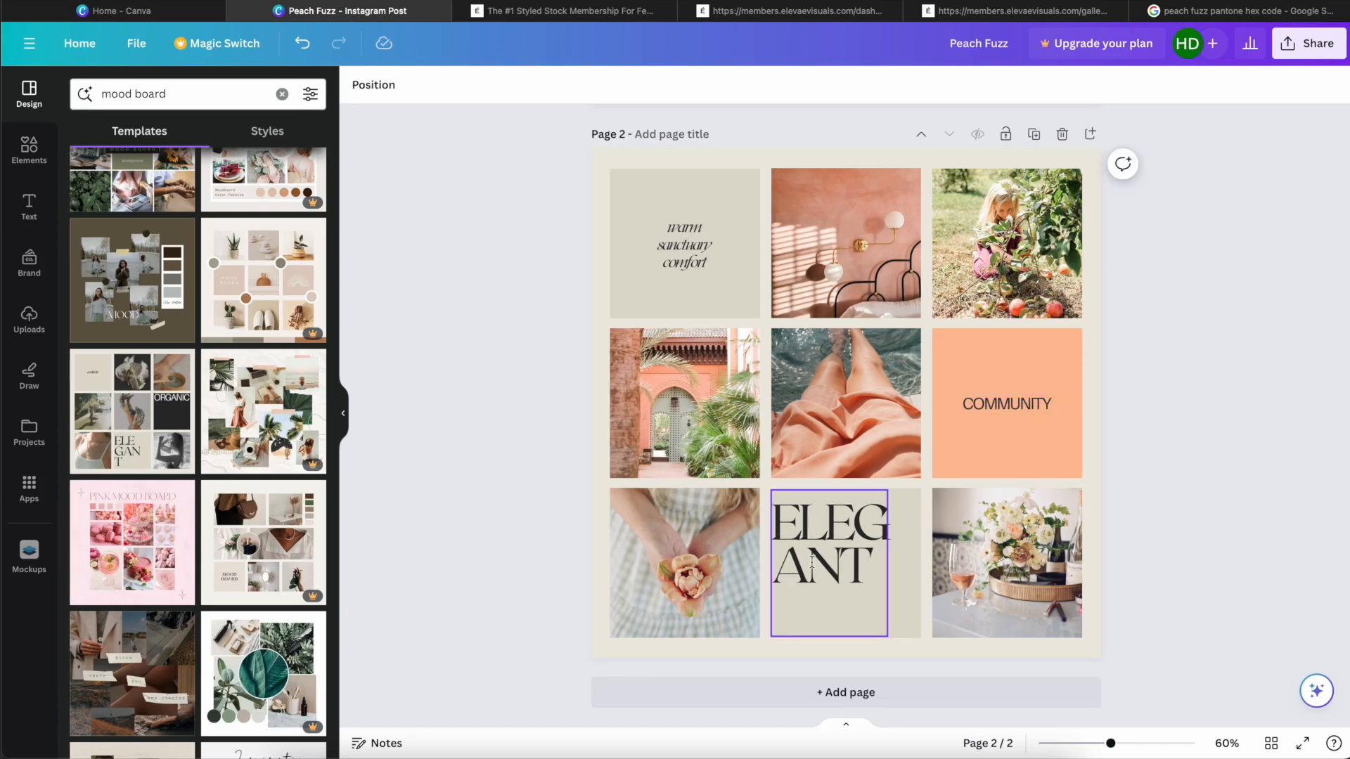
Step: Centre the "ELEGANT" text within the lower-middle tile
double_click(816, 560)
click(1242, 562)
drag(840, 524, 856, 564)
click(1264, 536)
click(1204, 531)
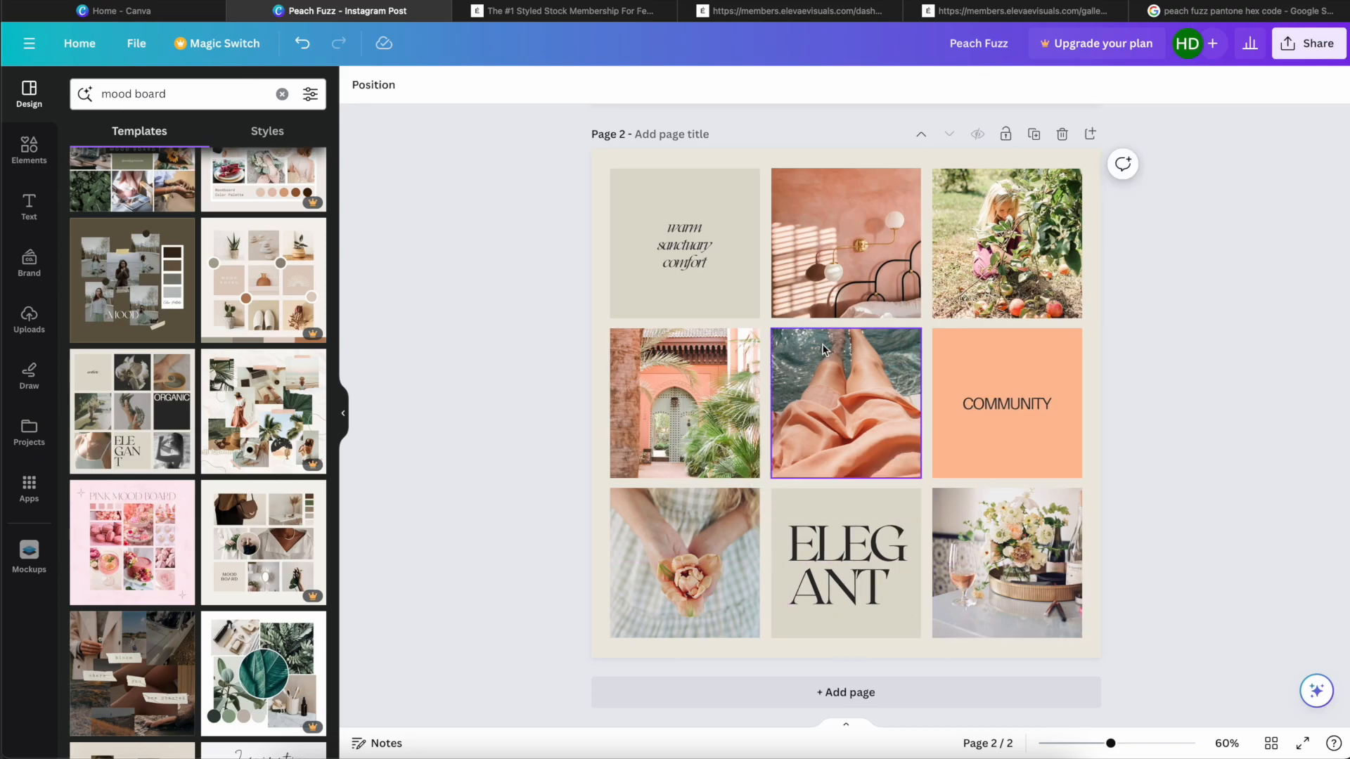
Step: Fill the "warm sanctuary comfort" tile with the pale beige photo colour taken from the peach bedroom photo
click(717, 305)
click(358, 85)
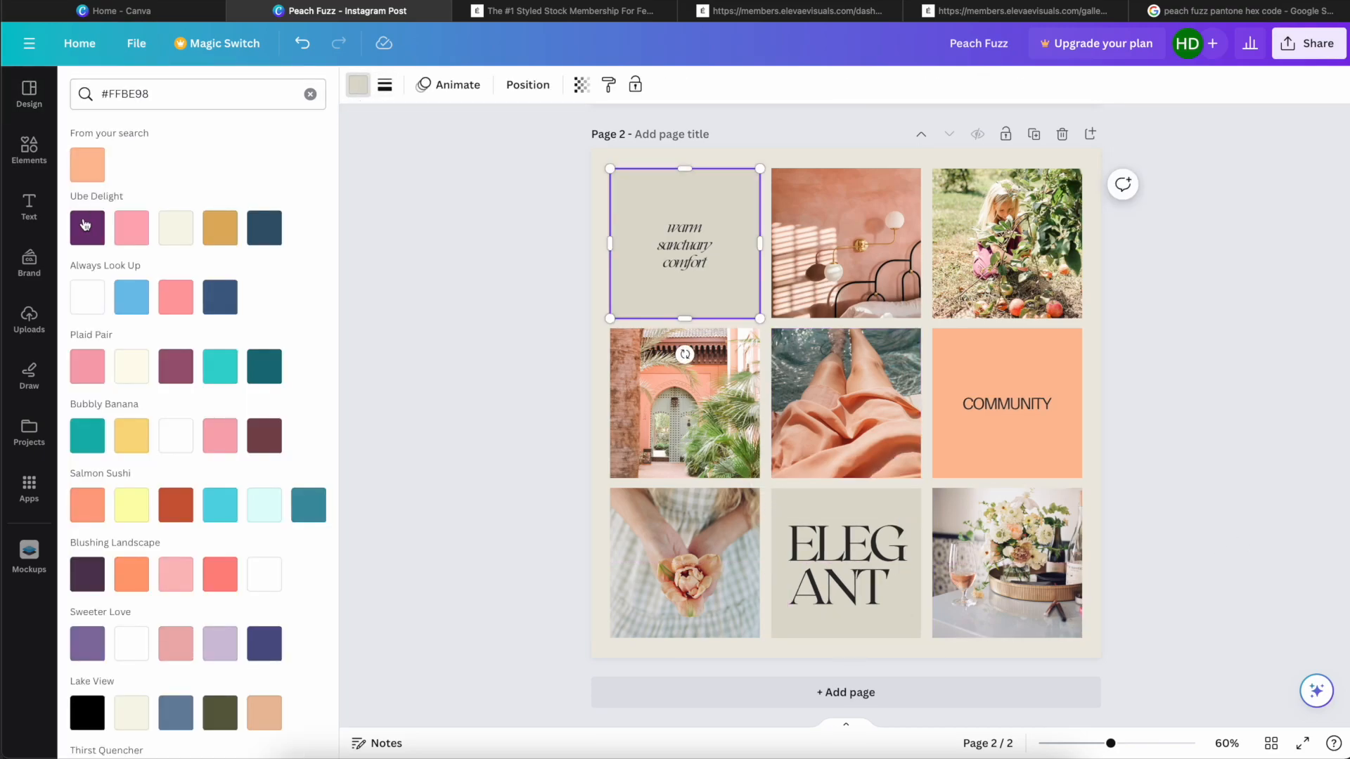
click(310, 94)
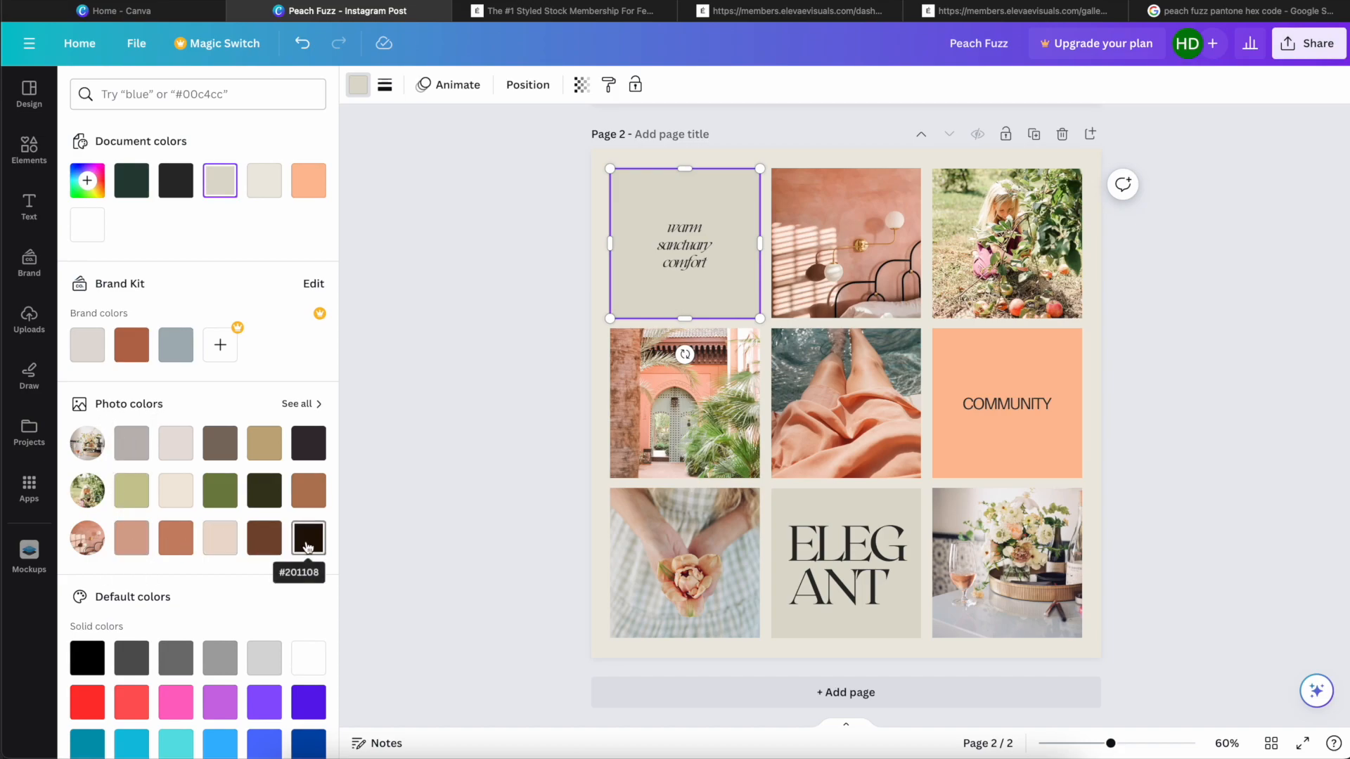
click(220, 538)
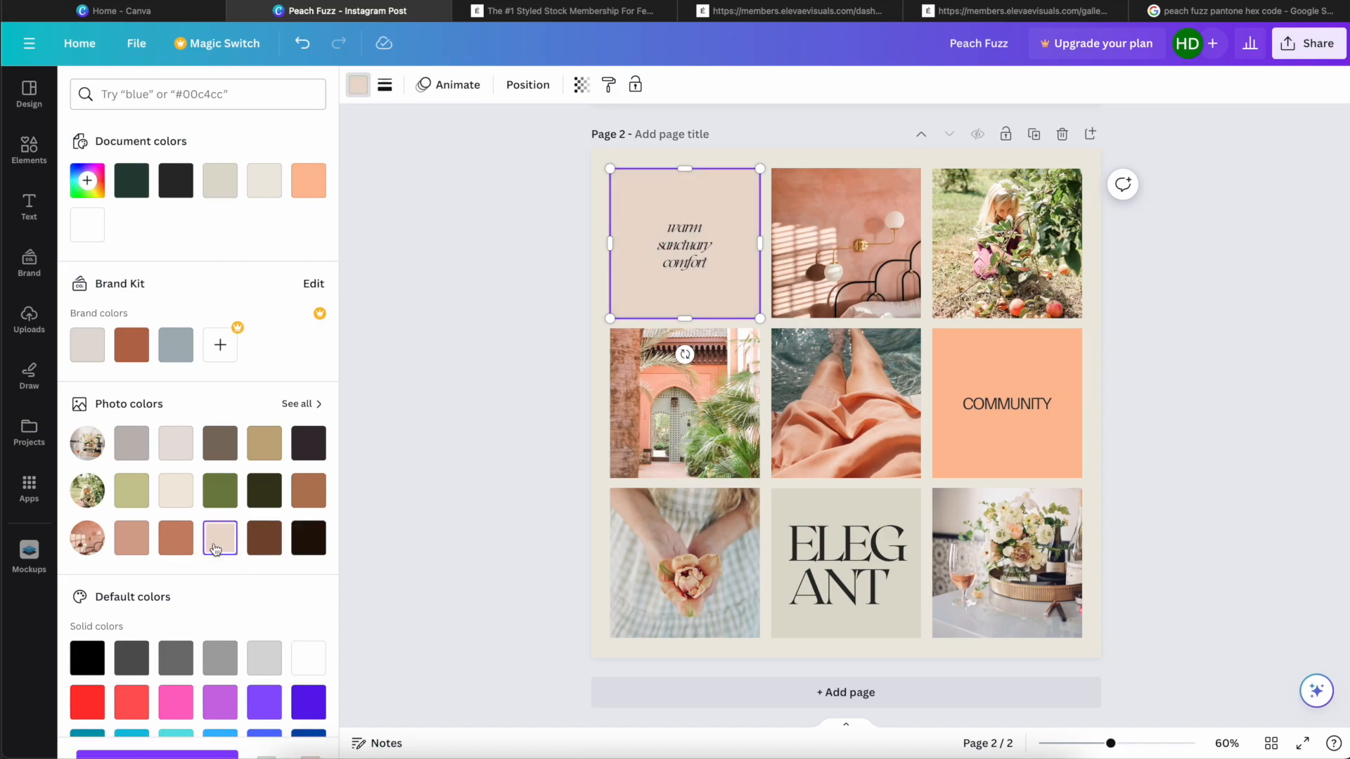
Step: Fill the "ELEGANT" tile with the cream photo colour #f1e9dd taken from the orchard photo
click(779, 494)
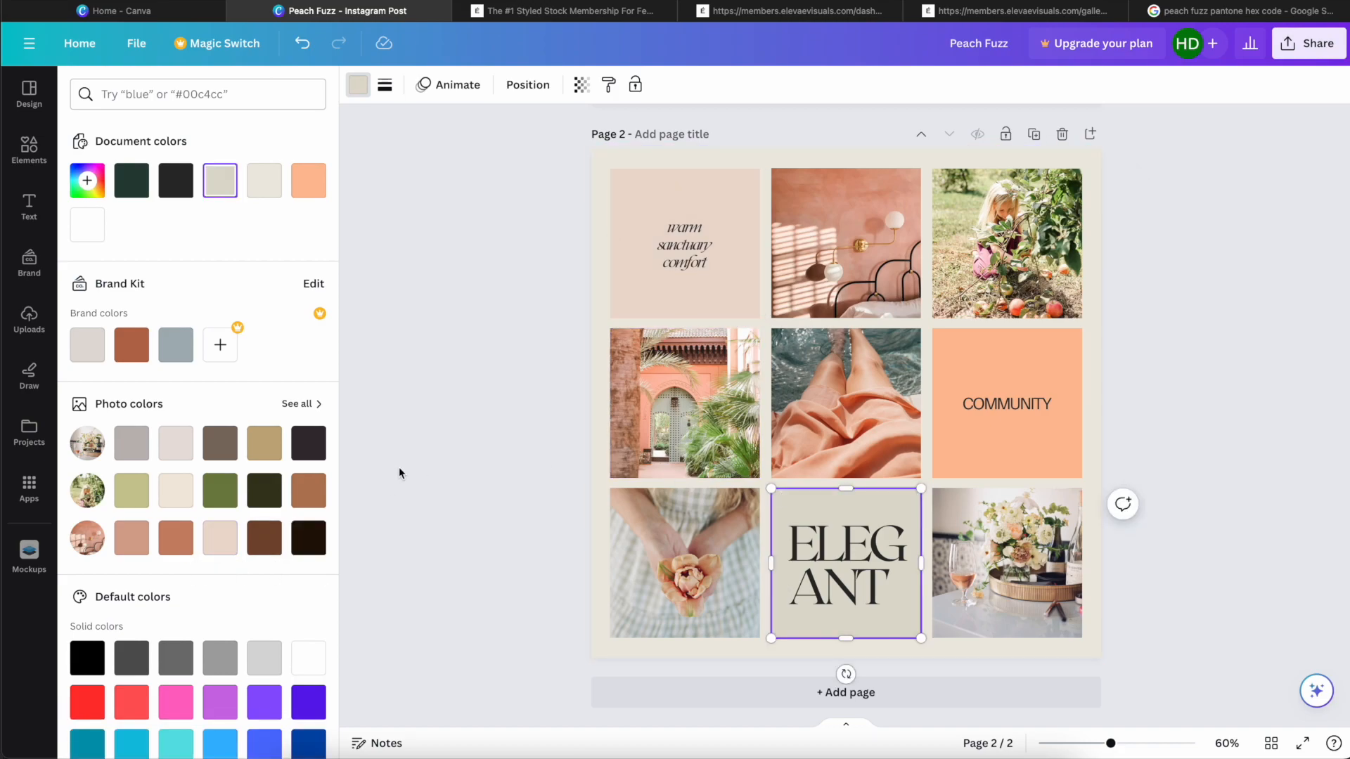
click(182, 497)
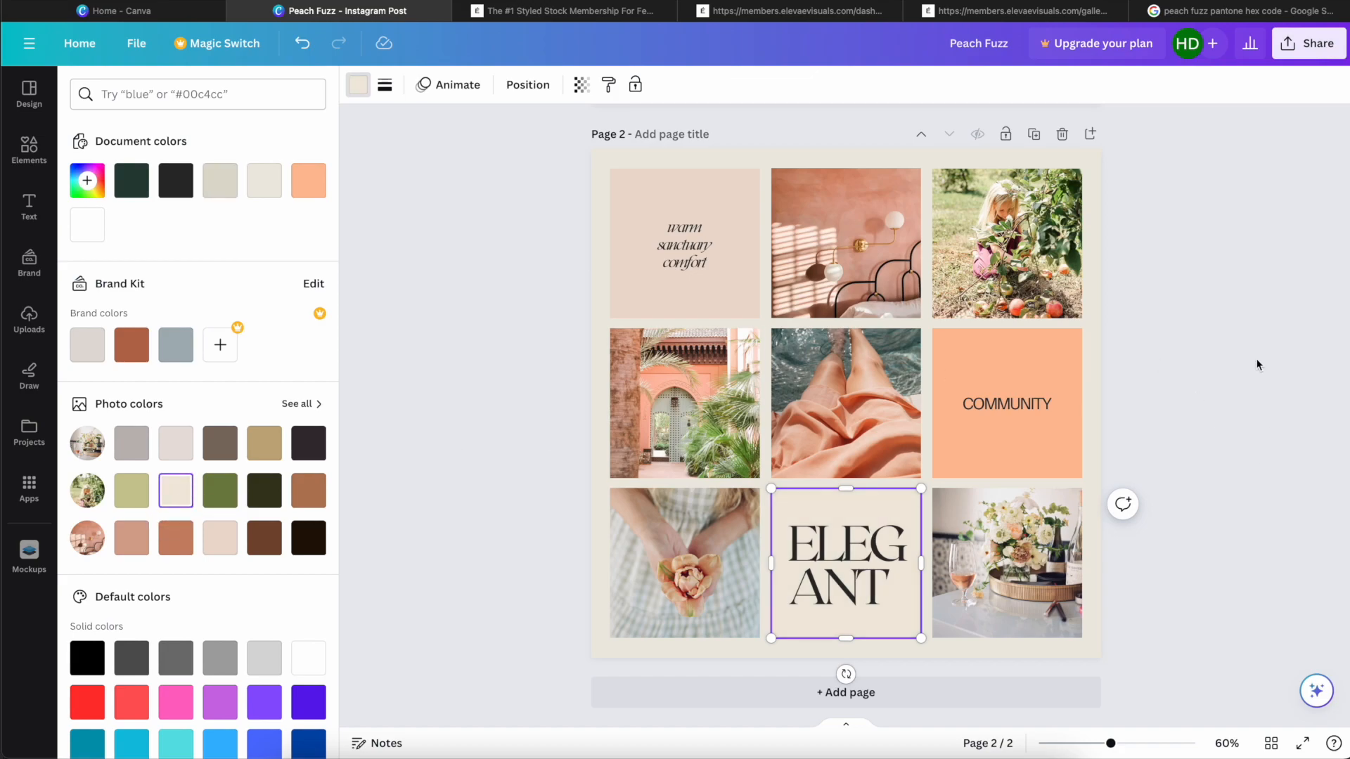
click(1250, 351)
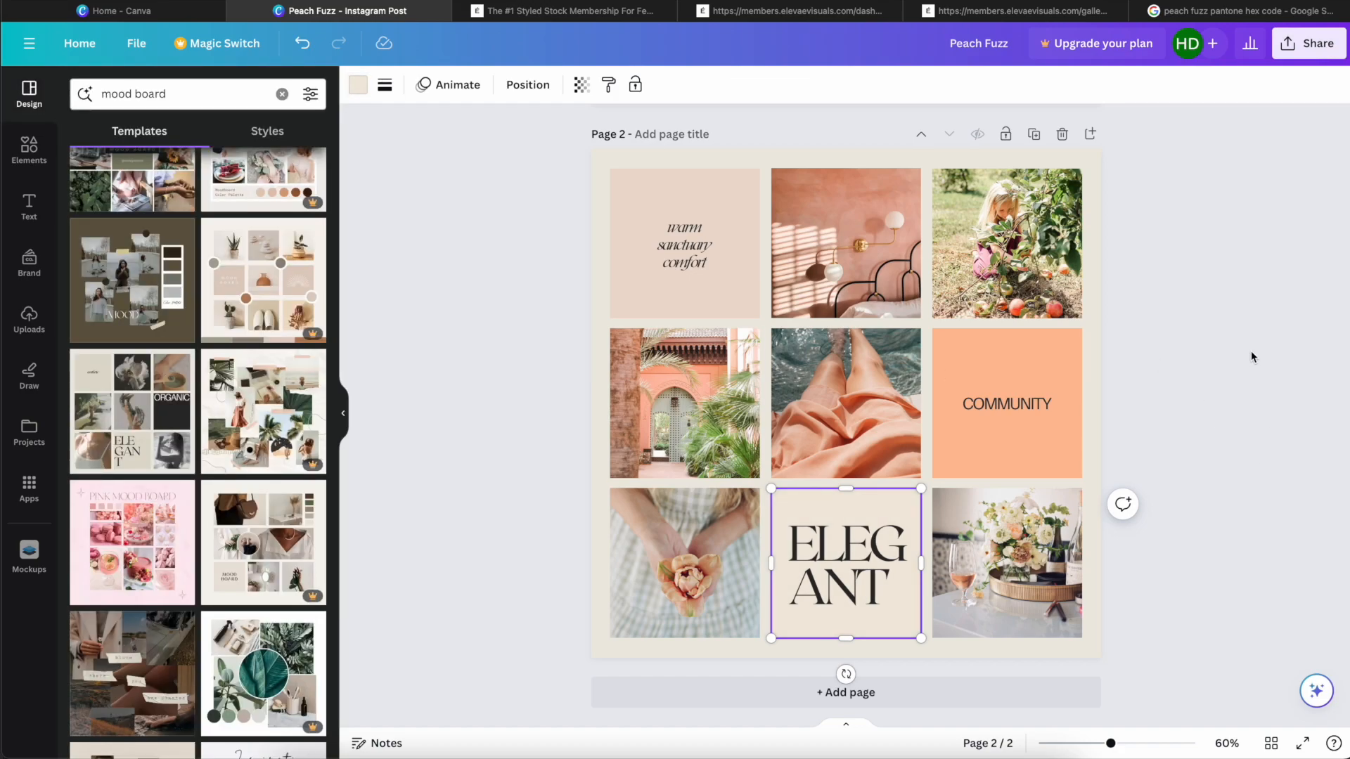
Step: Try several photo colours on the "ELEGANT" tile and settle on the pale beige from the peach bedroom photo
click(891, 504)
click(358, 85)
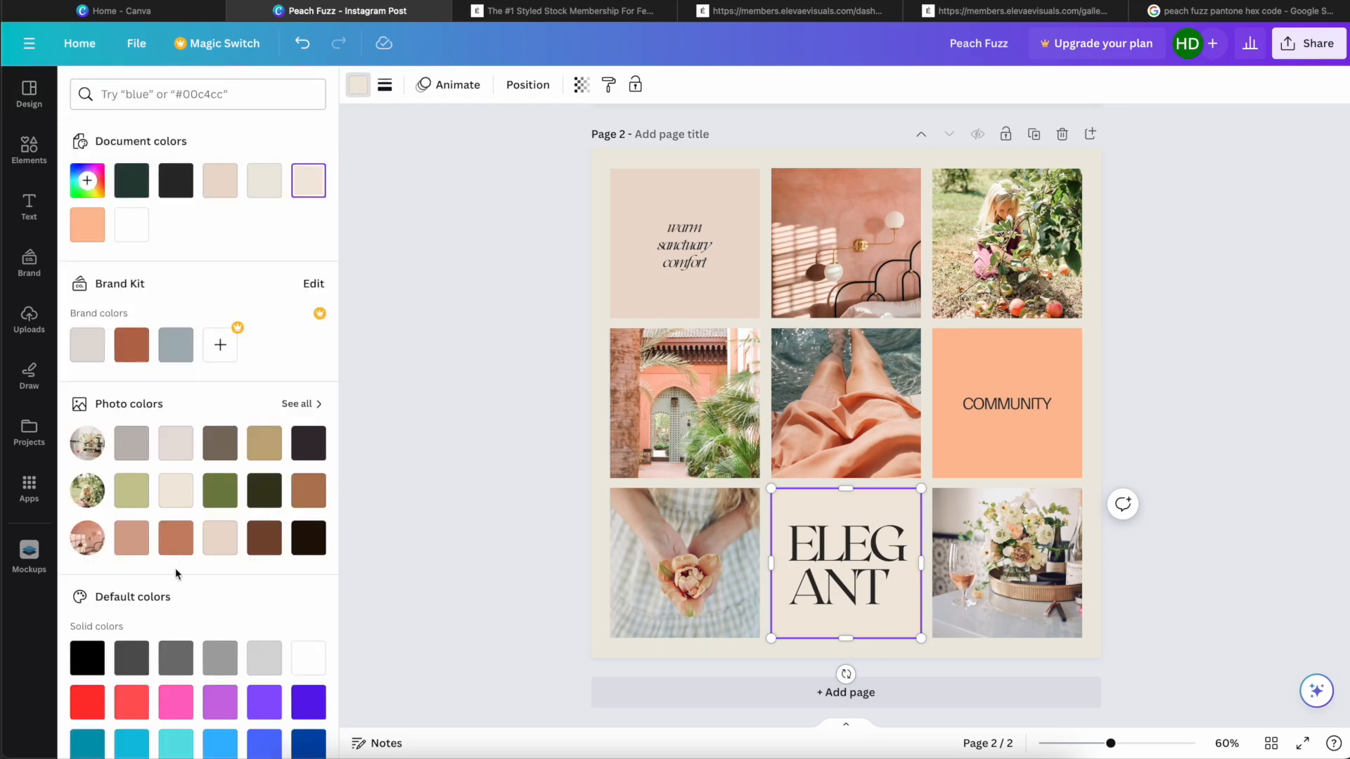
click(313, 491)
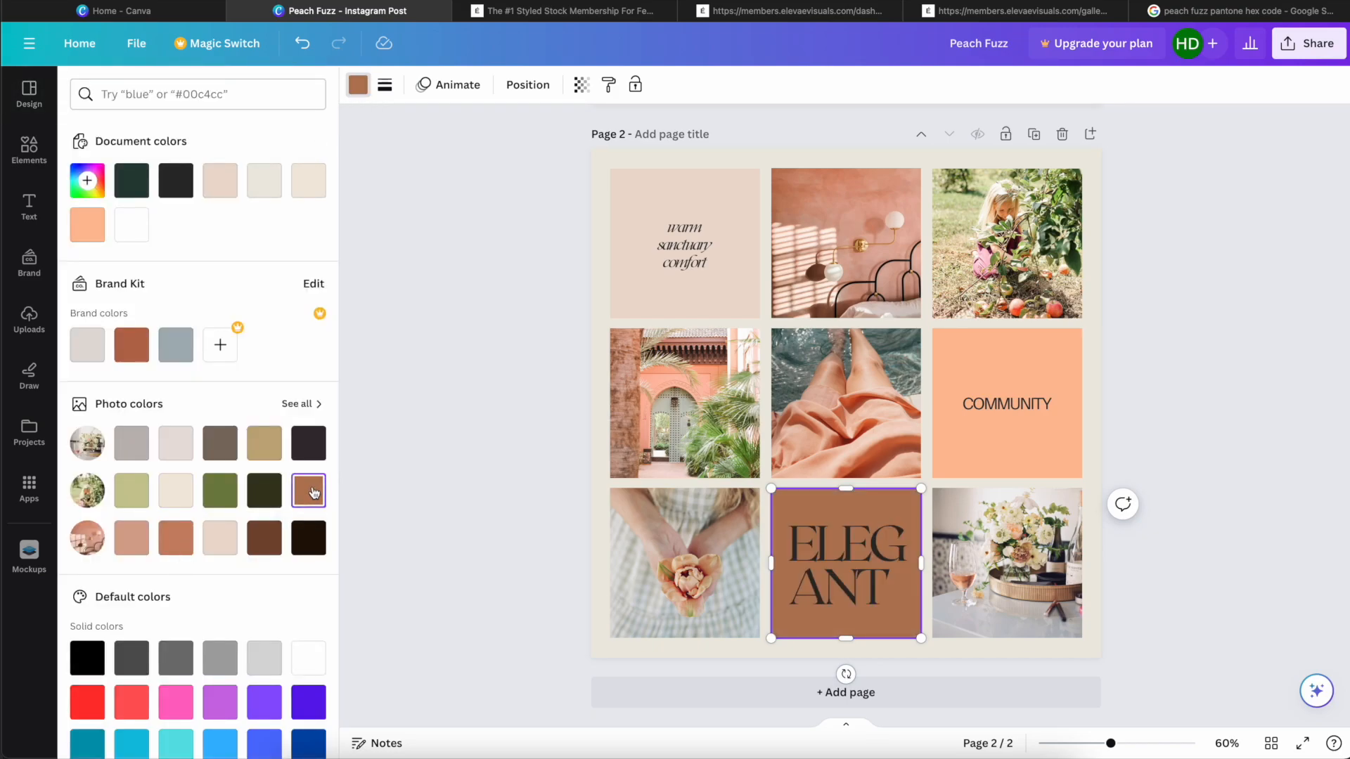
click(229, 450)
click(256, 455)
click(176, 450)
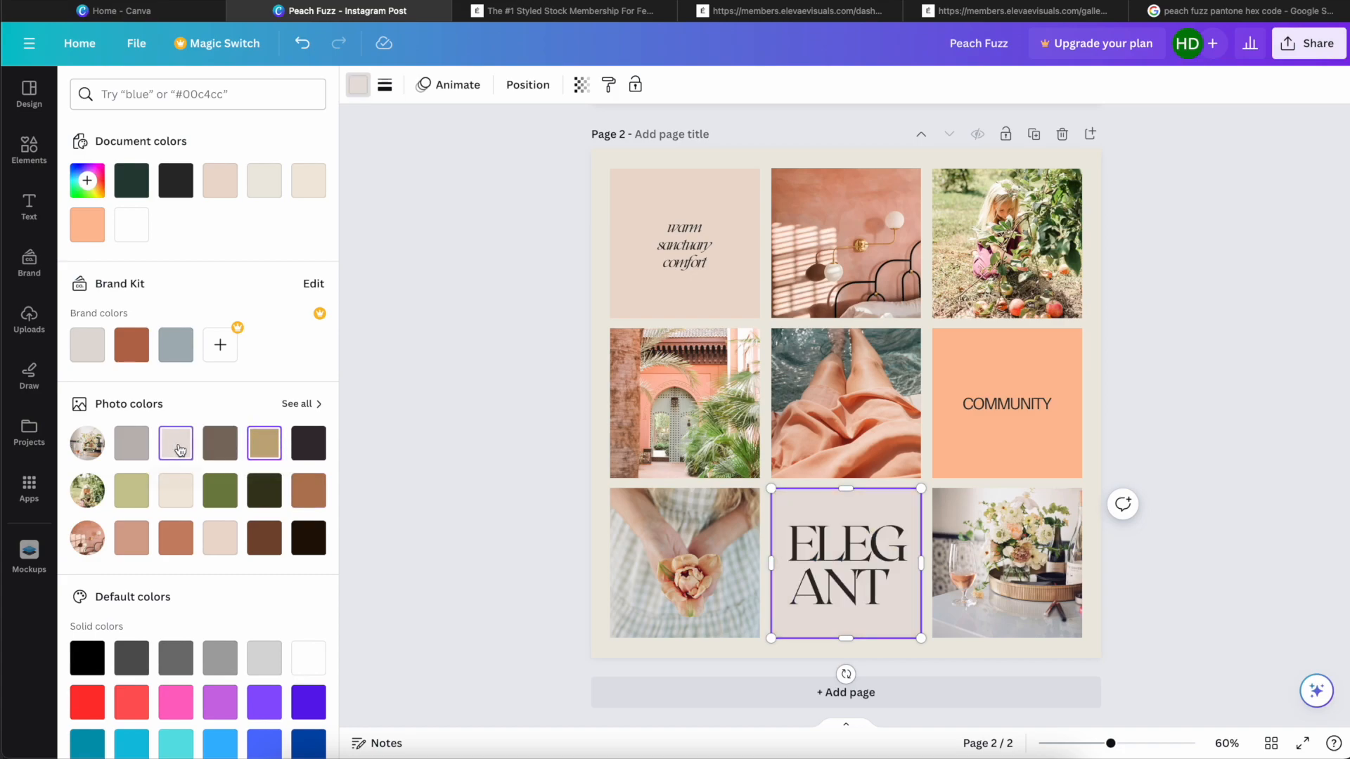
click(130, 540)
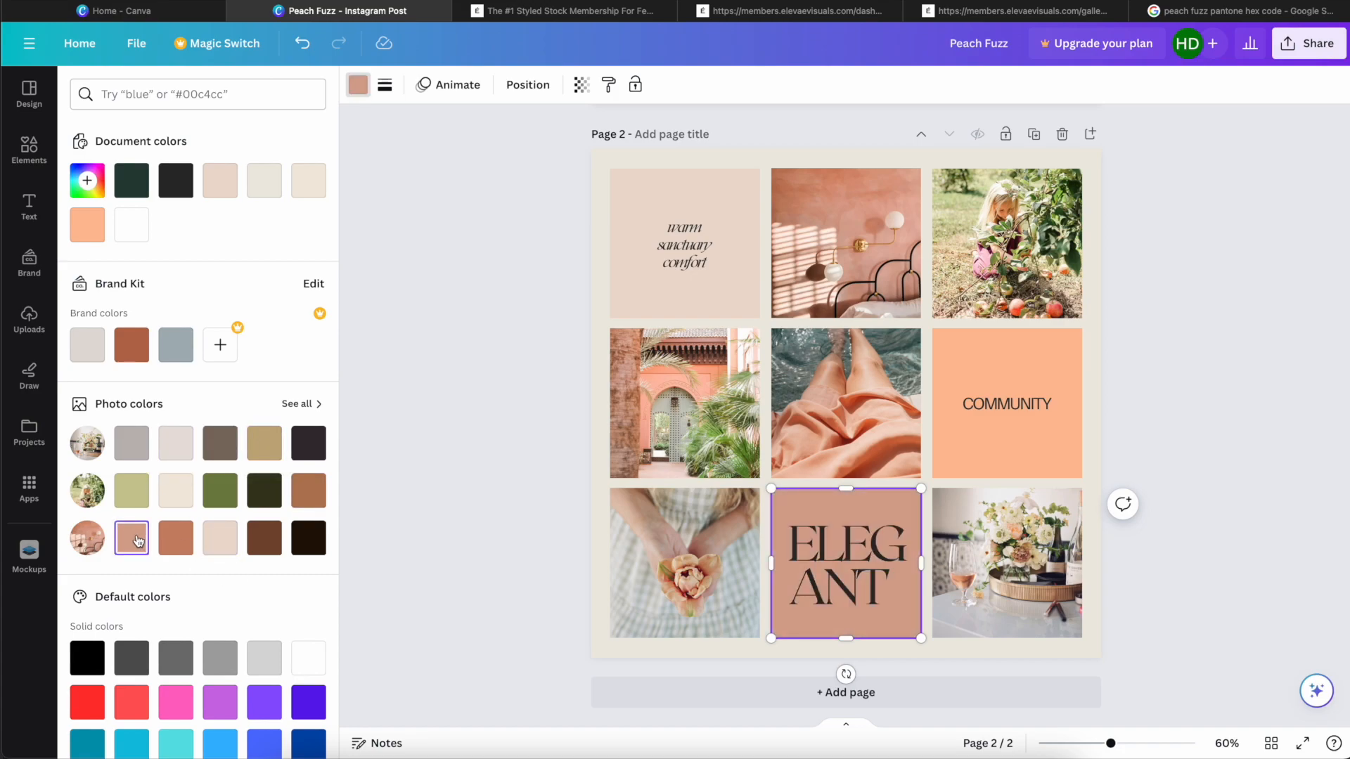
click(184, 541)
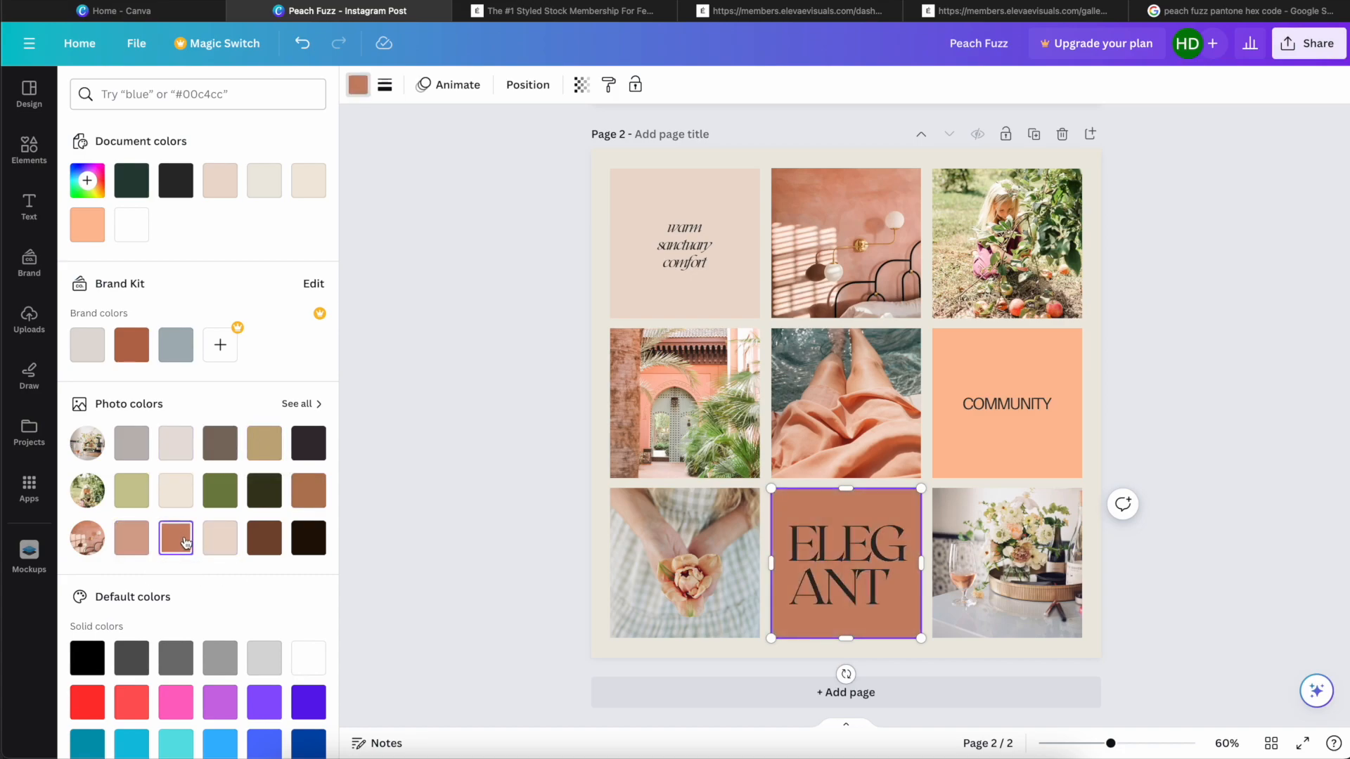
click(177, 492)
click(139, 496)
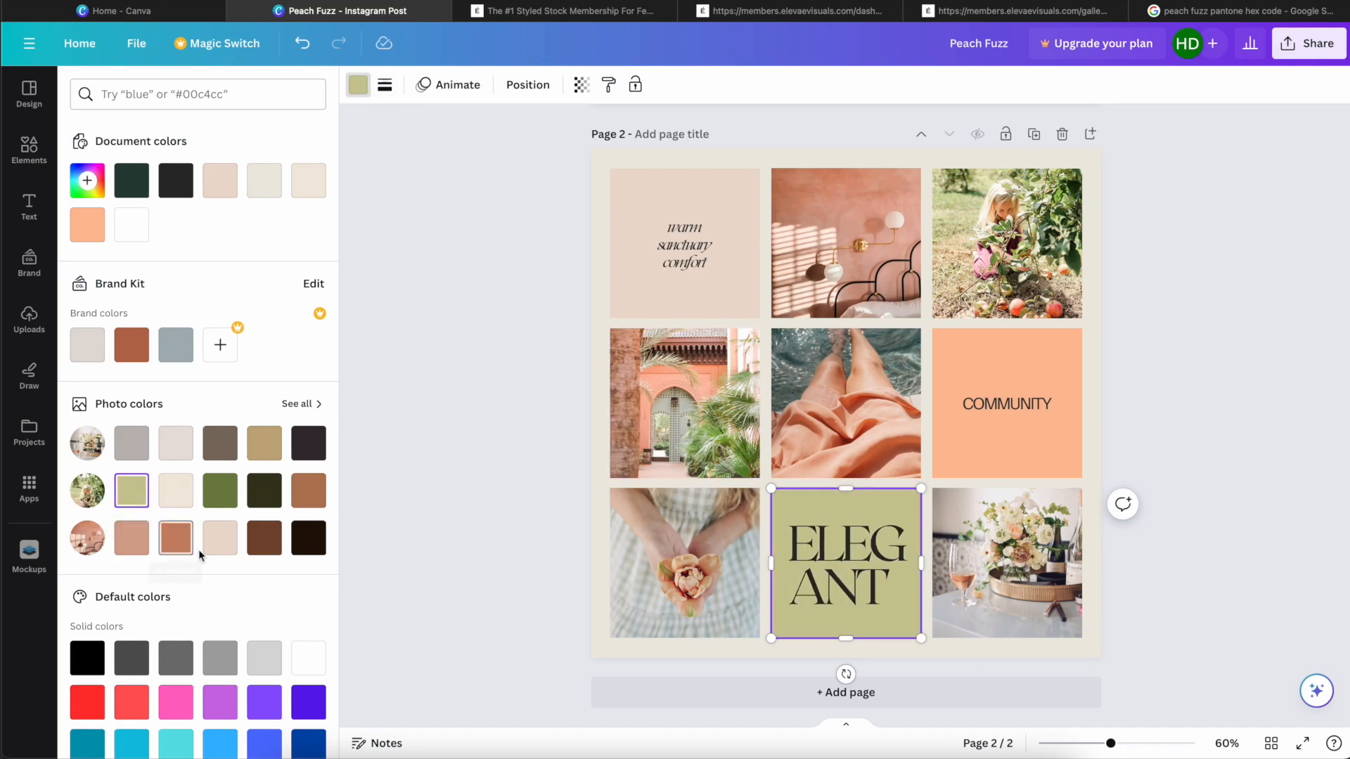
click(220, 543)
Step: Recolour the "warm sanctuary comfort" tile with the sage green photo colour #cbc896 from the orchard photo
click(720, 308)
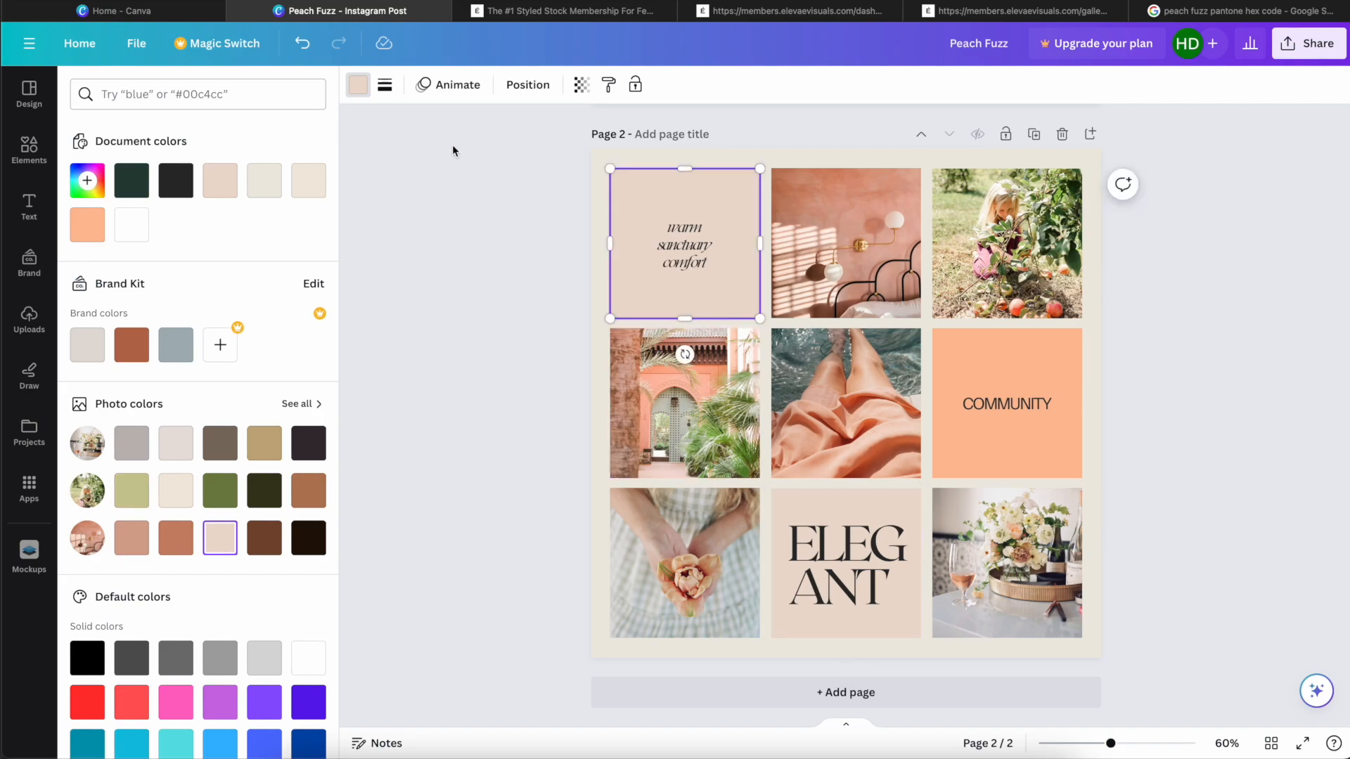
click(358, 85)
click(359, 85)
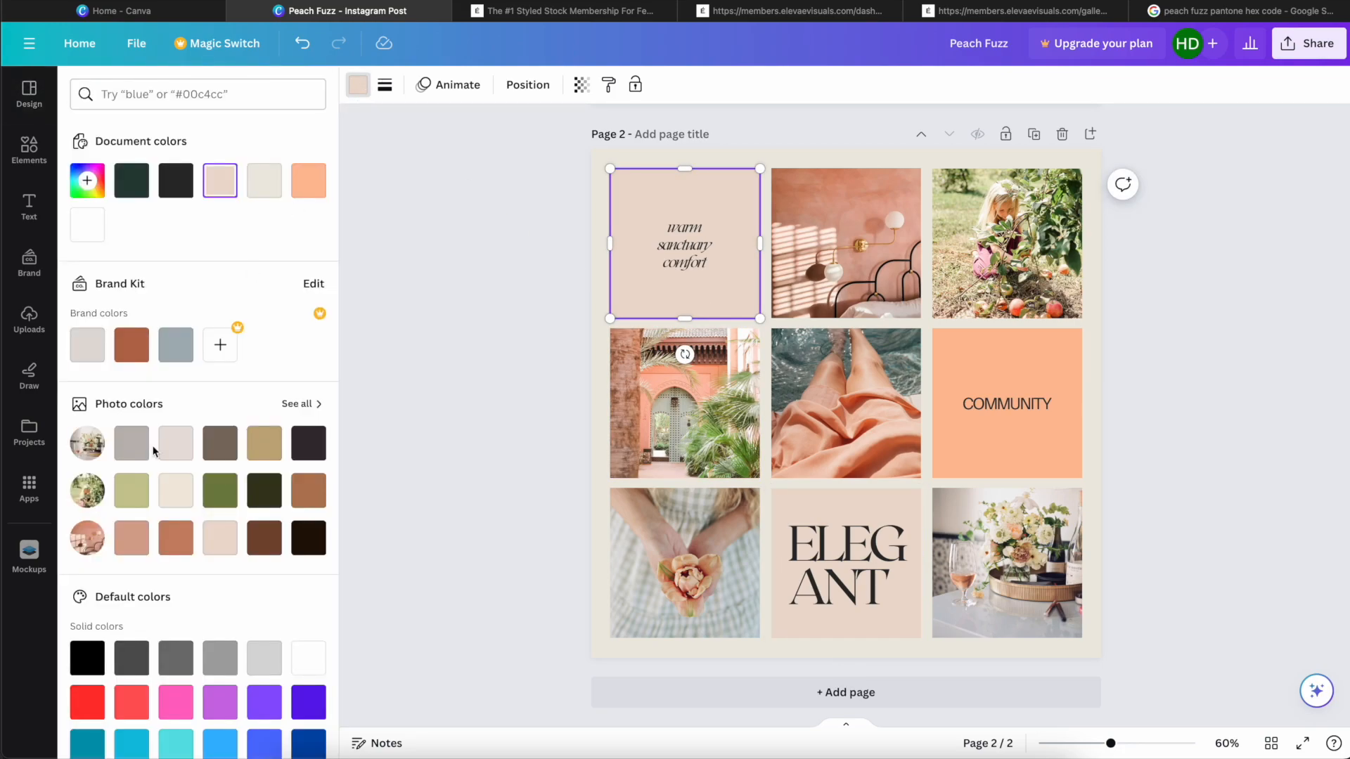
click(132, 490)
Step: Set the transparency of the sage green "warm sanctuary comfort" tile to 51
click(579, 87)
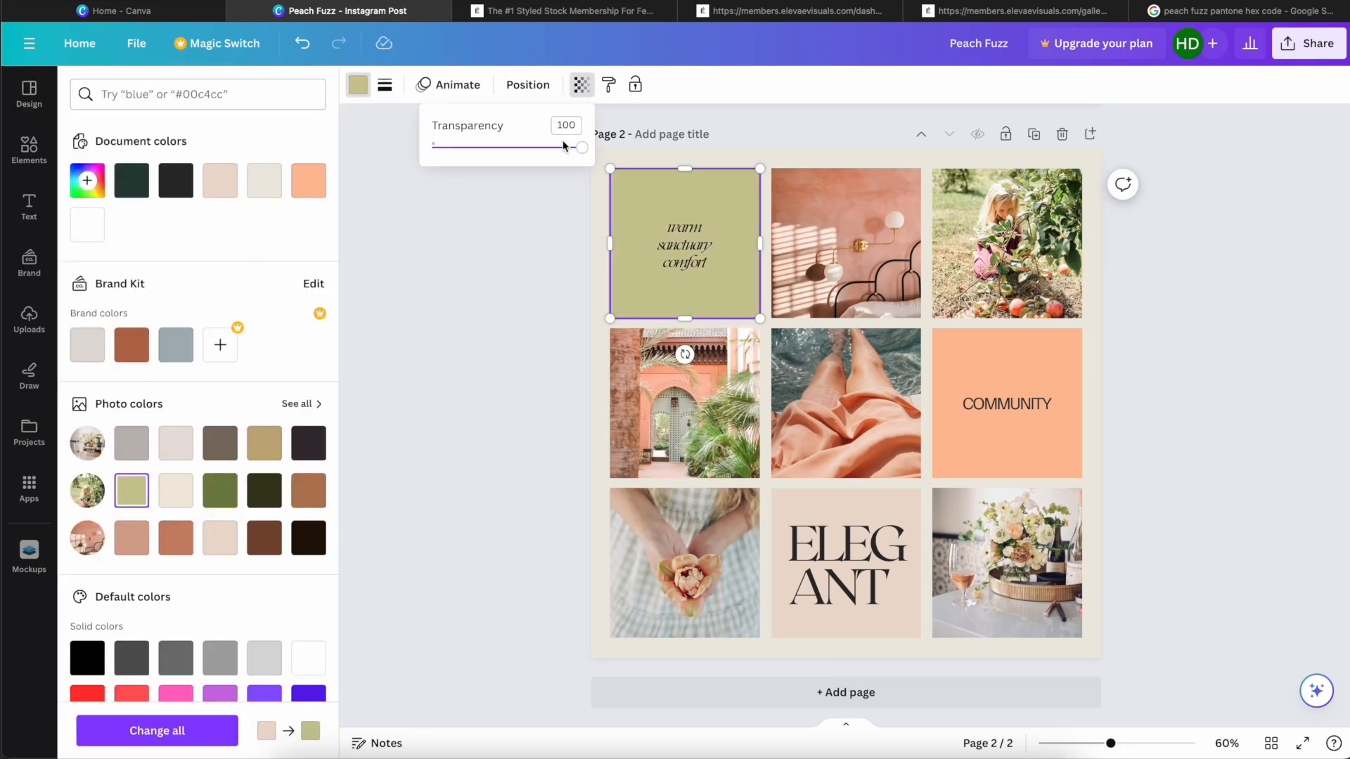
click(510, 148)
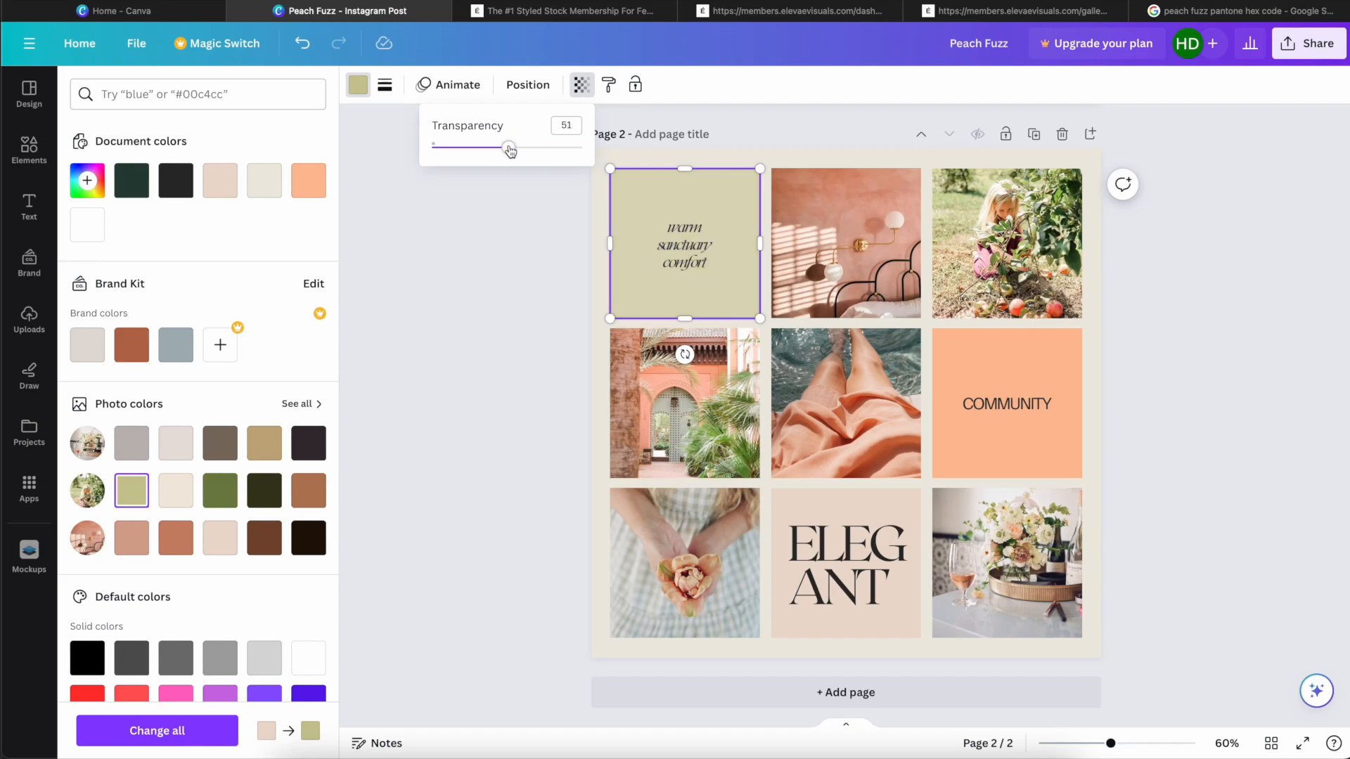
click(1156, 363)
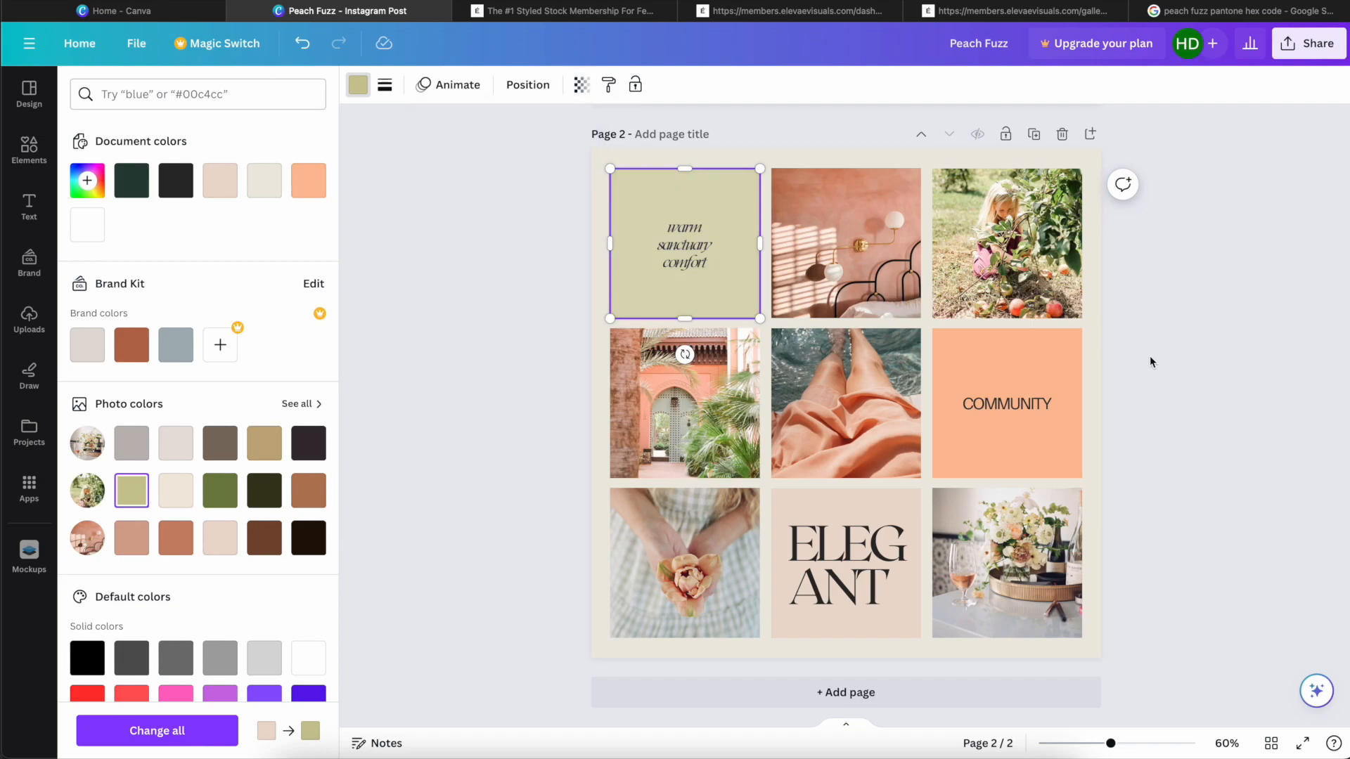
click(1147, 362)
click(1097, 455)
click(1189, 441)
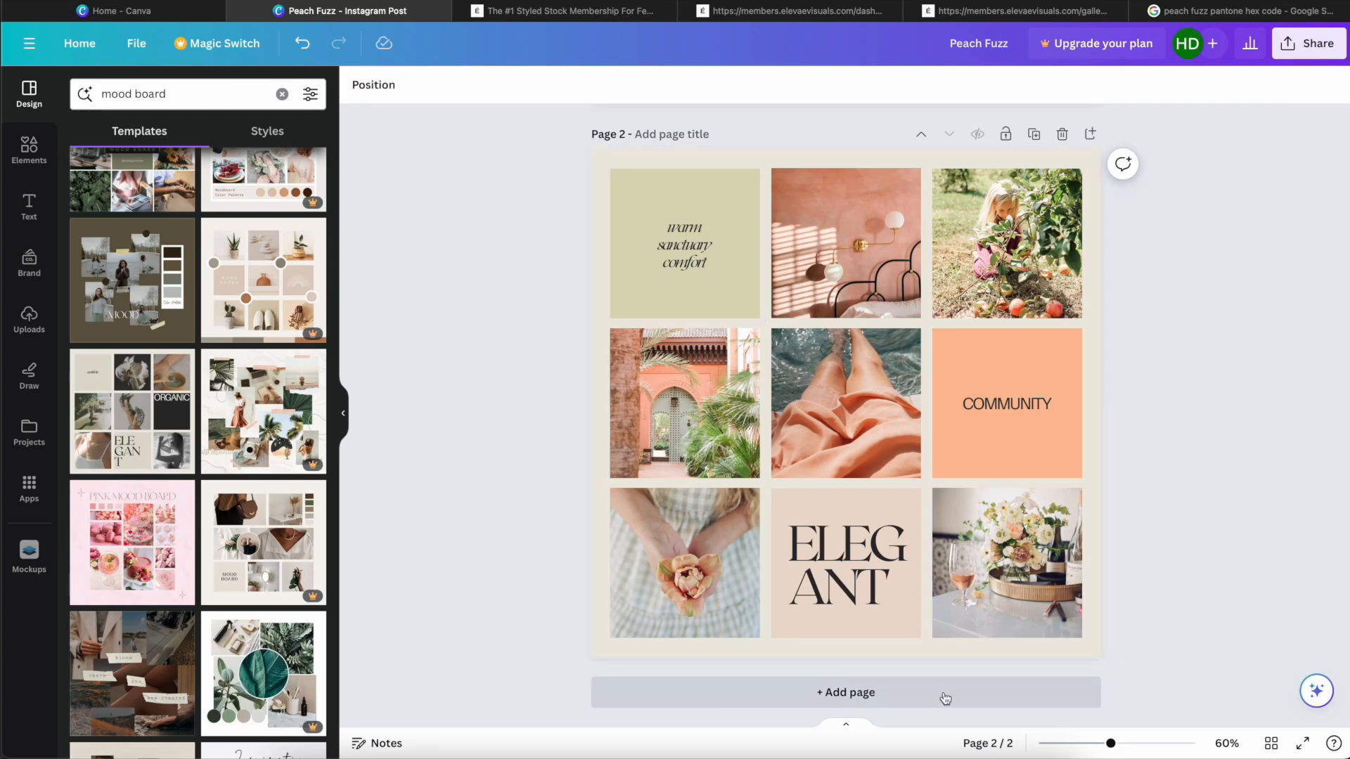
Step: Add a third page and search the design templates for "bio"
click(856, 692)
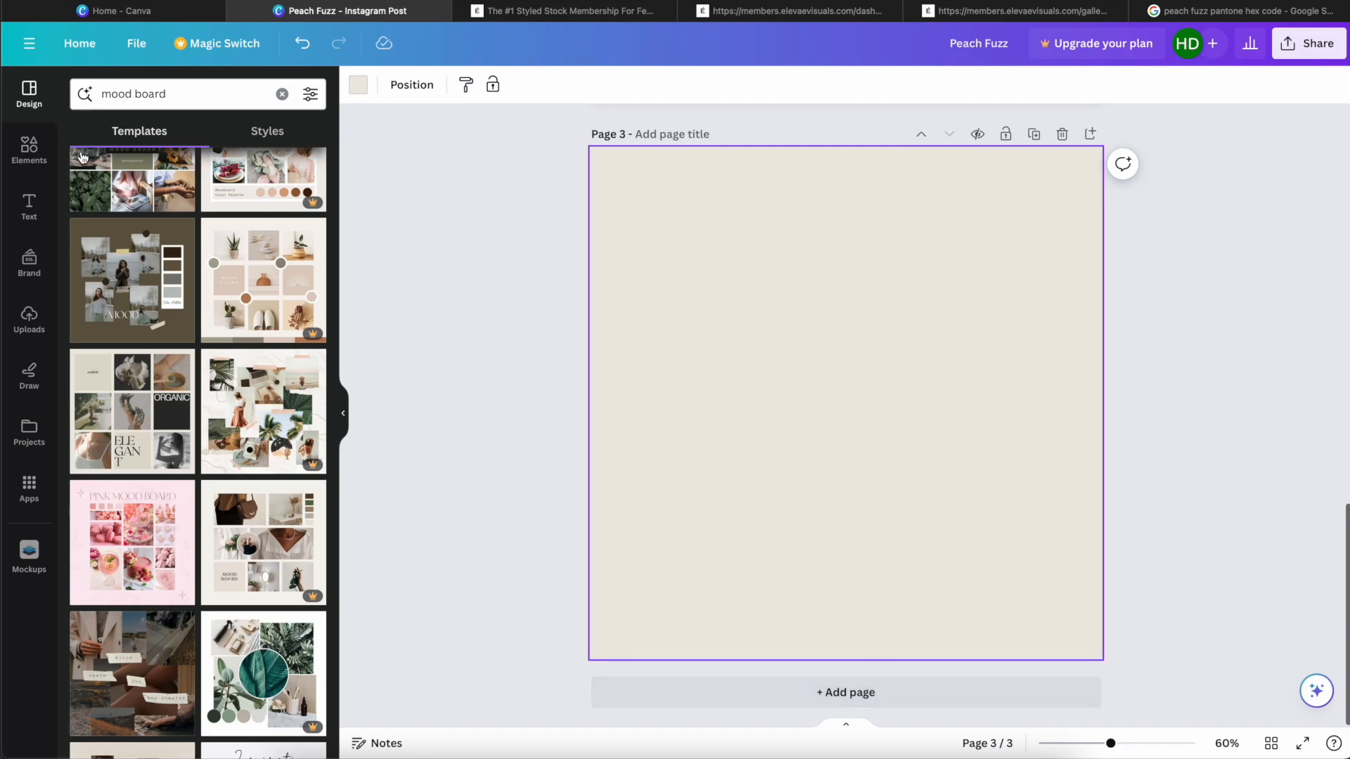
click(281, 95)
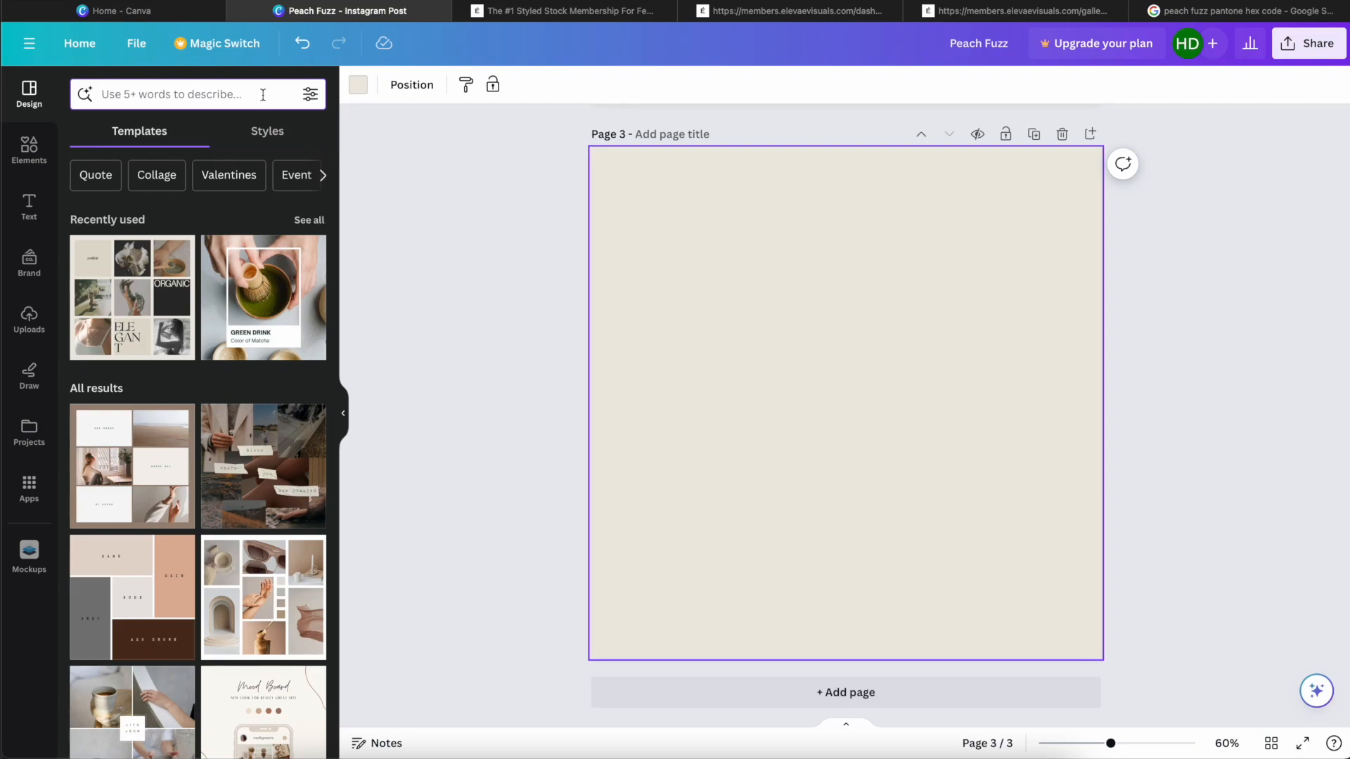
text(bio)
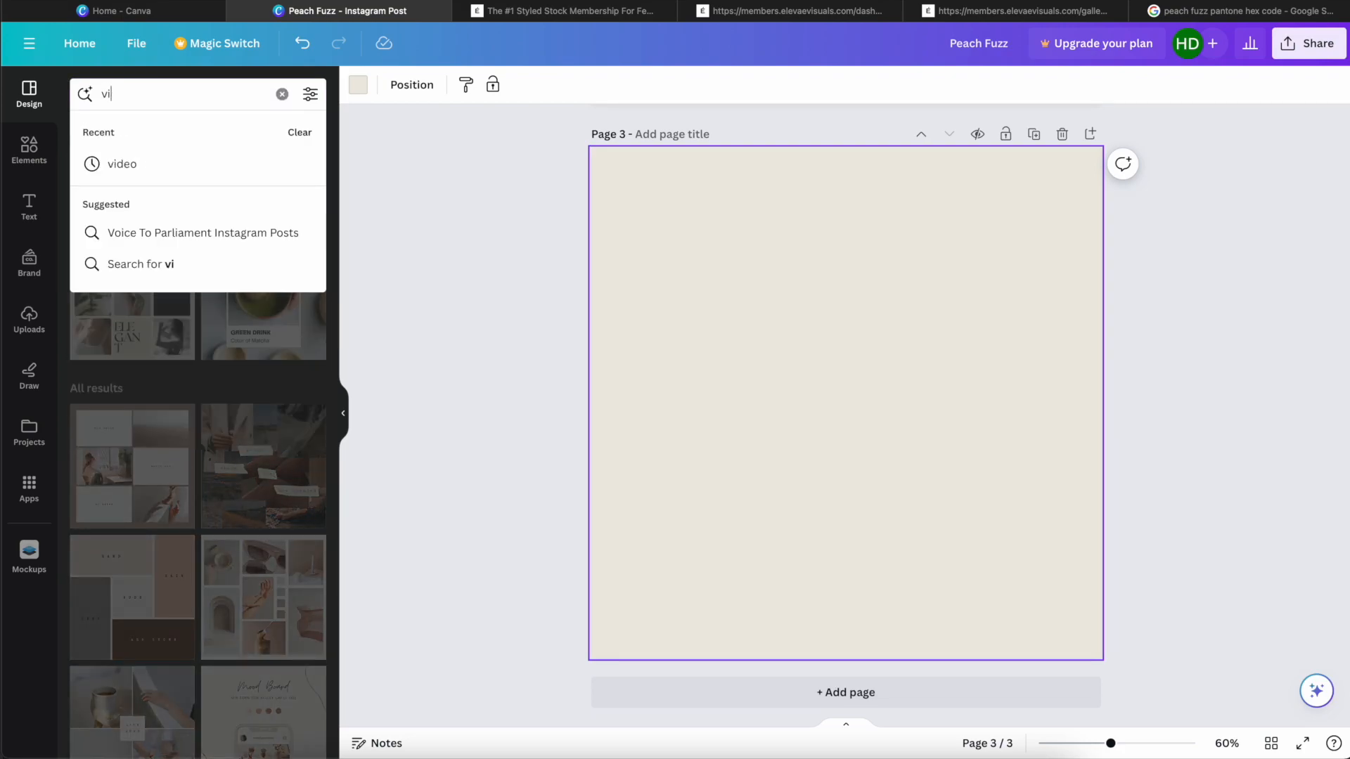
key(Return)
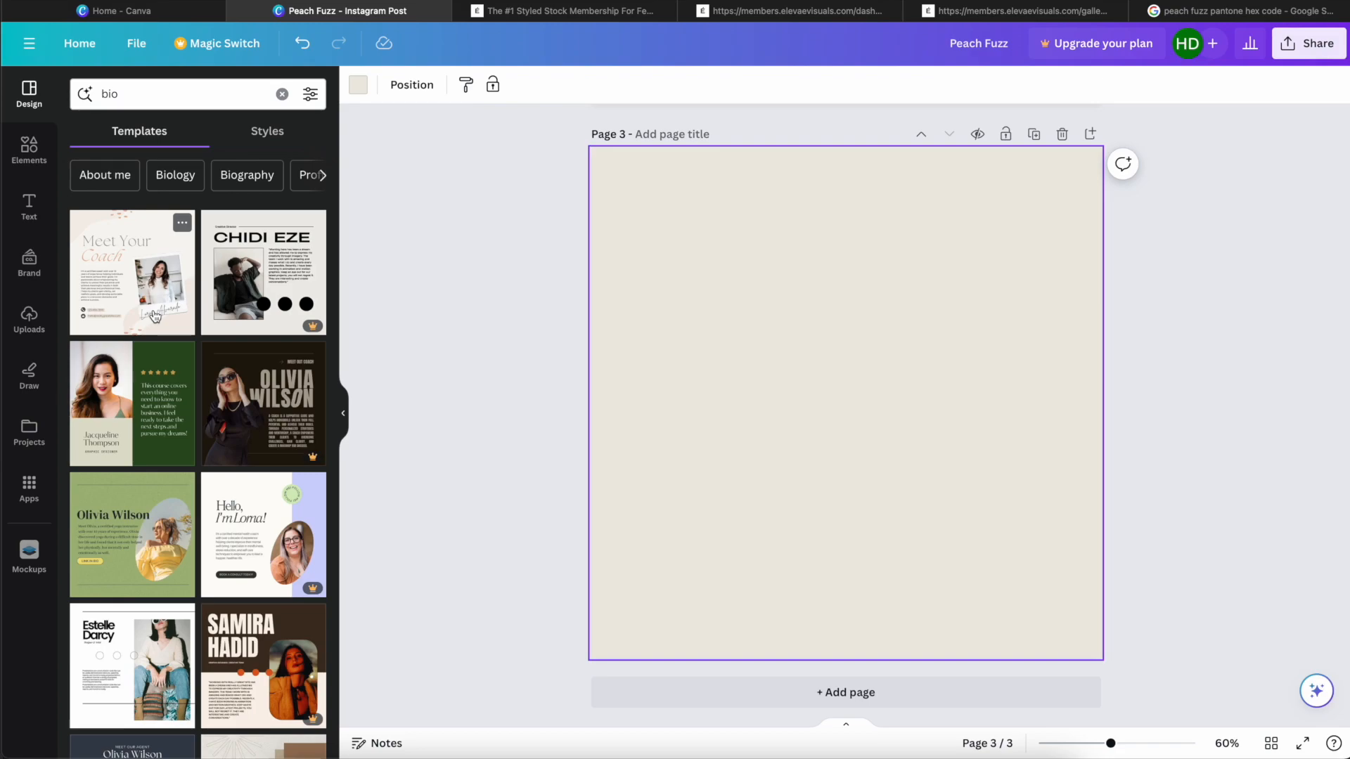
Step: Apply the "Elegant Arch Frame Business Introduction" Instagram post template to page 3
scroll(156, 316, down, 10)
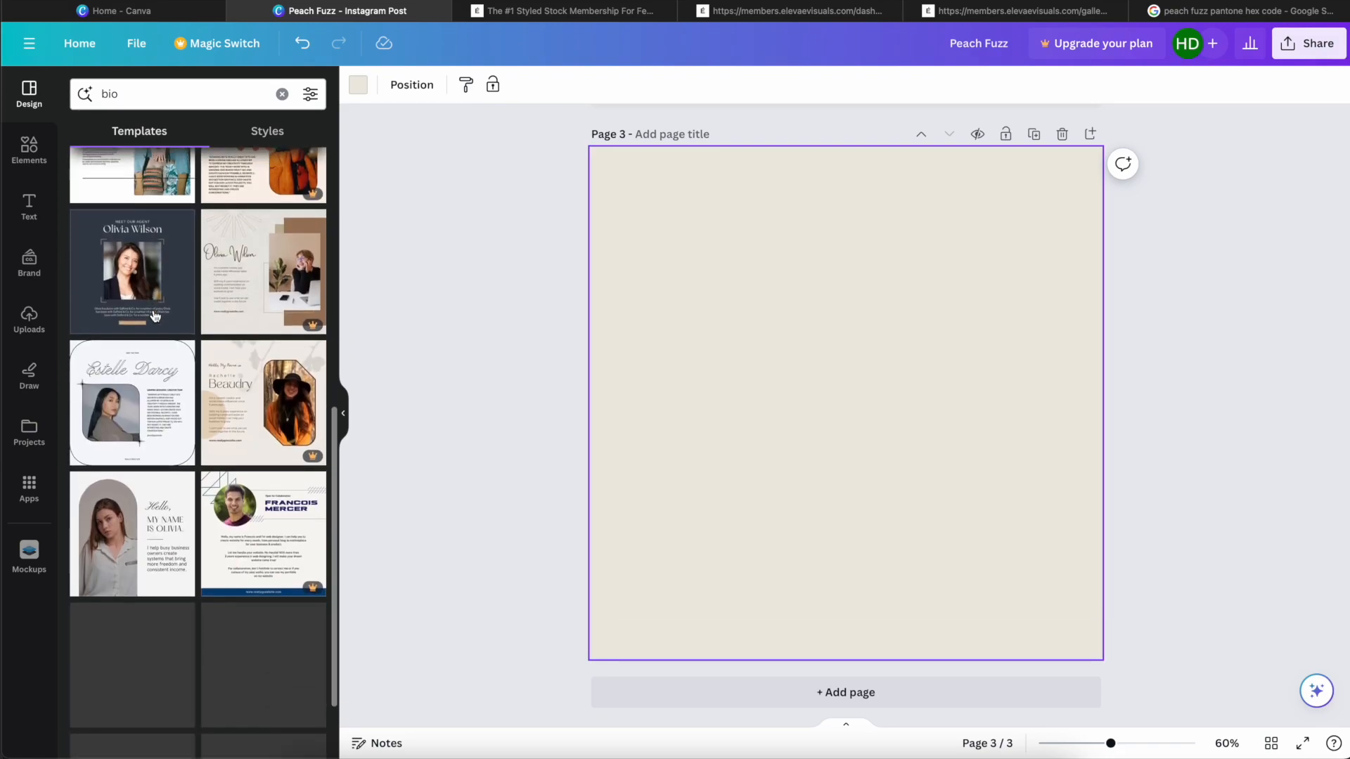
scroll(155, 316, down, 2)
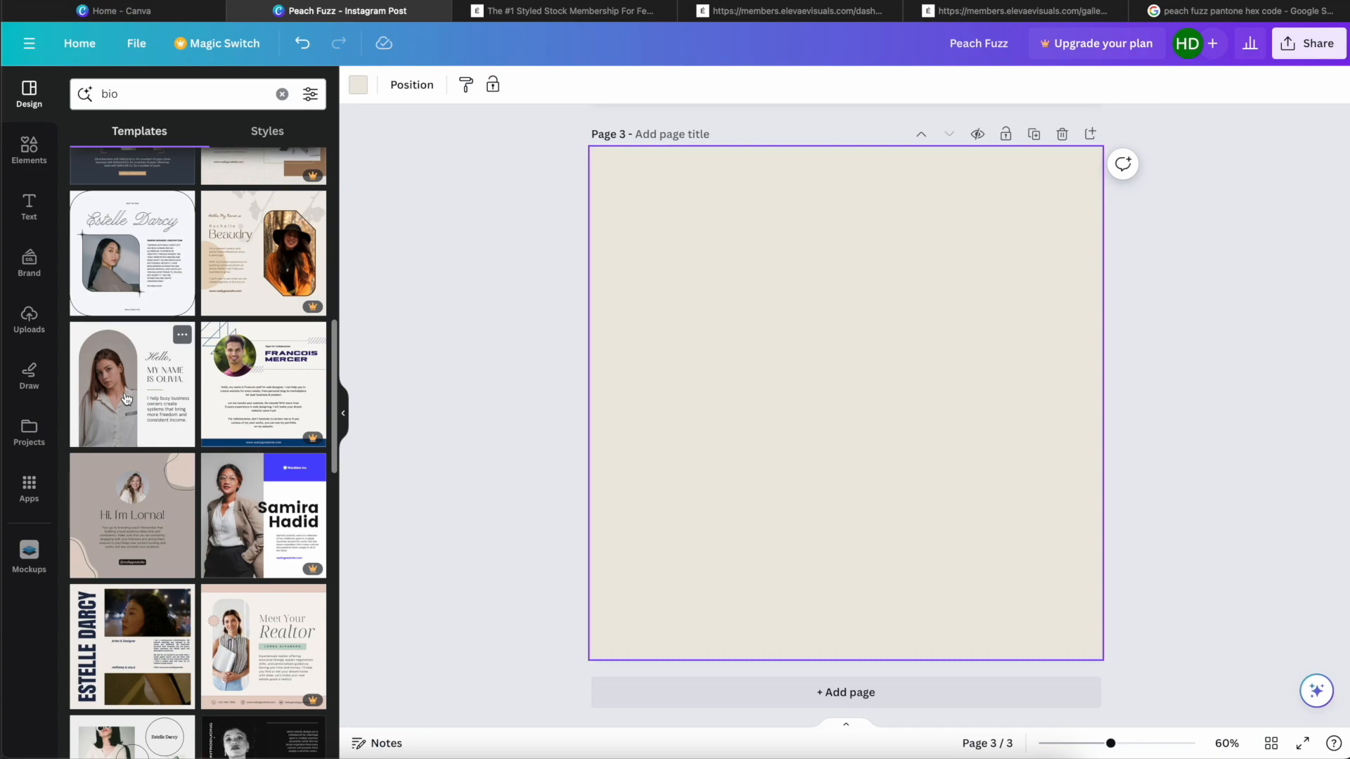
click(134, 383)
Step: Replace the portrait in the arch frame with the uploaded photo of the woman in blue at a laptop
click(856, 362)
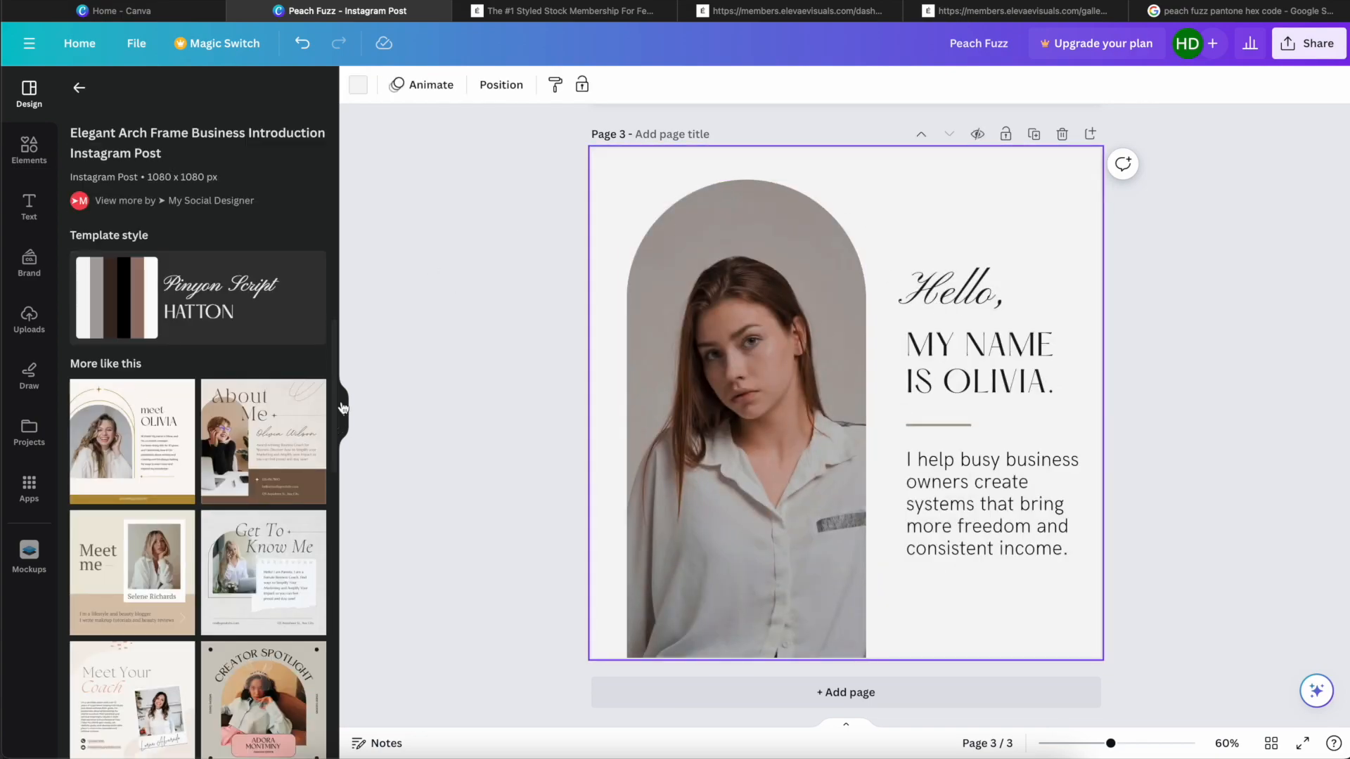
click(31, 318)
drag(295, 650, 718, 424)
Step: Replace the sample name in the "MY NAME IS" heading with the business owner's first name
click(980, 347)
double_click(1051, 384)
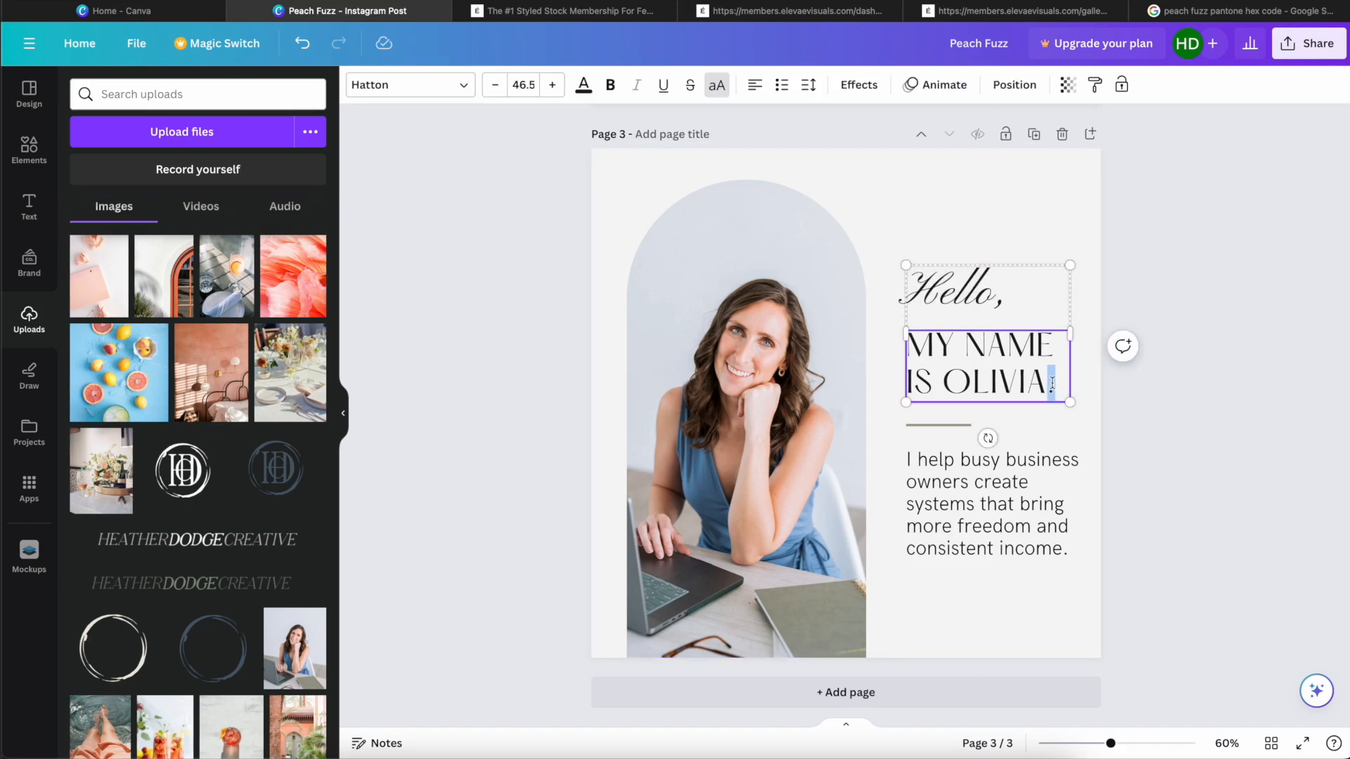
click(952, 388)
drag(934, 385, 1099, 384)
key(BackSpace)
text(HEATHER)
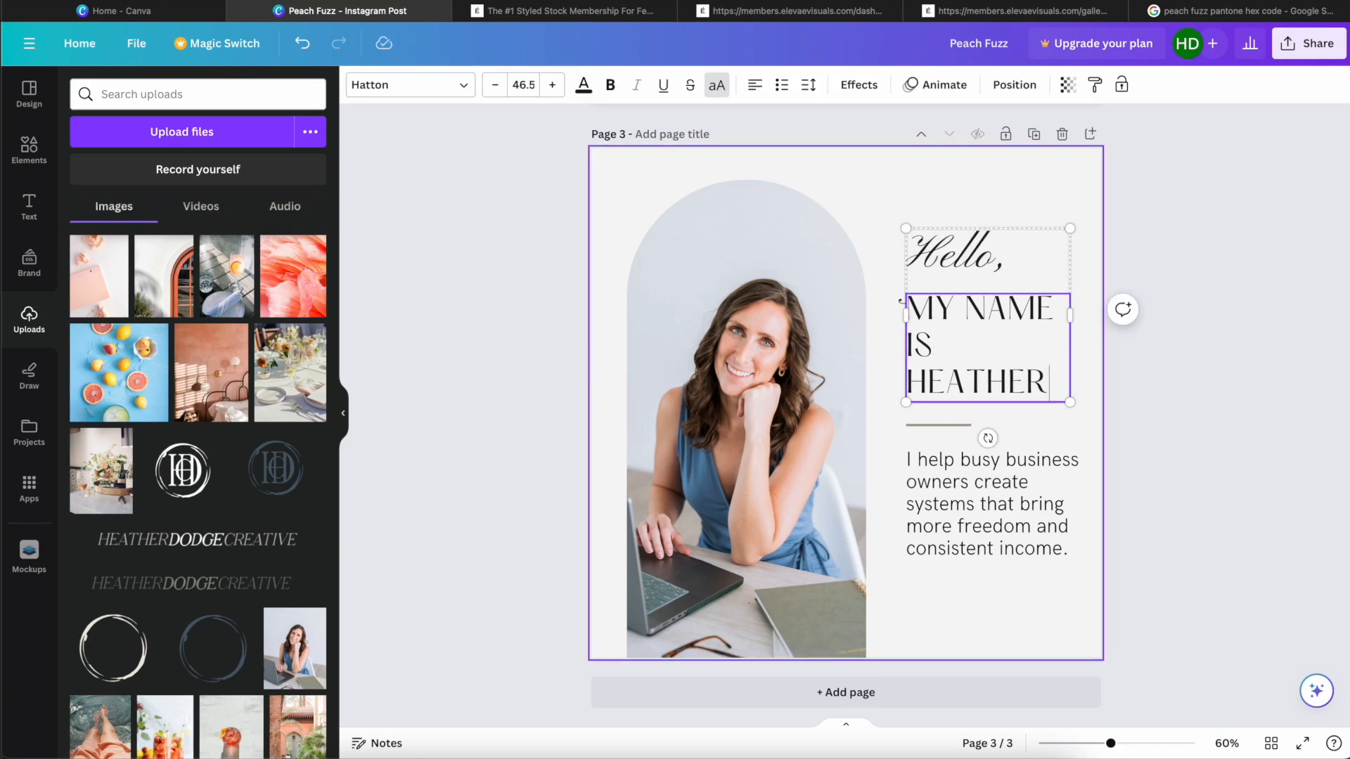
Step: Widen the greeting text group to about 397 so the "MY NAME IS" heading wraps onto two lines
drag(1070, 317, 1092, 318)
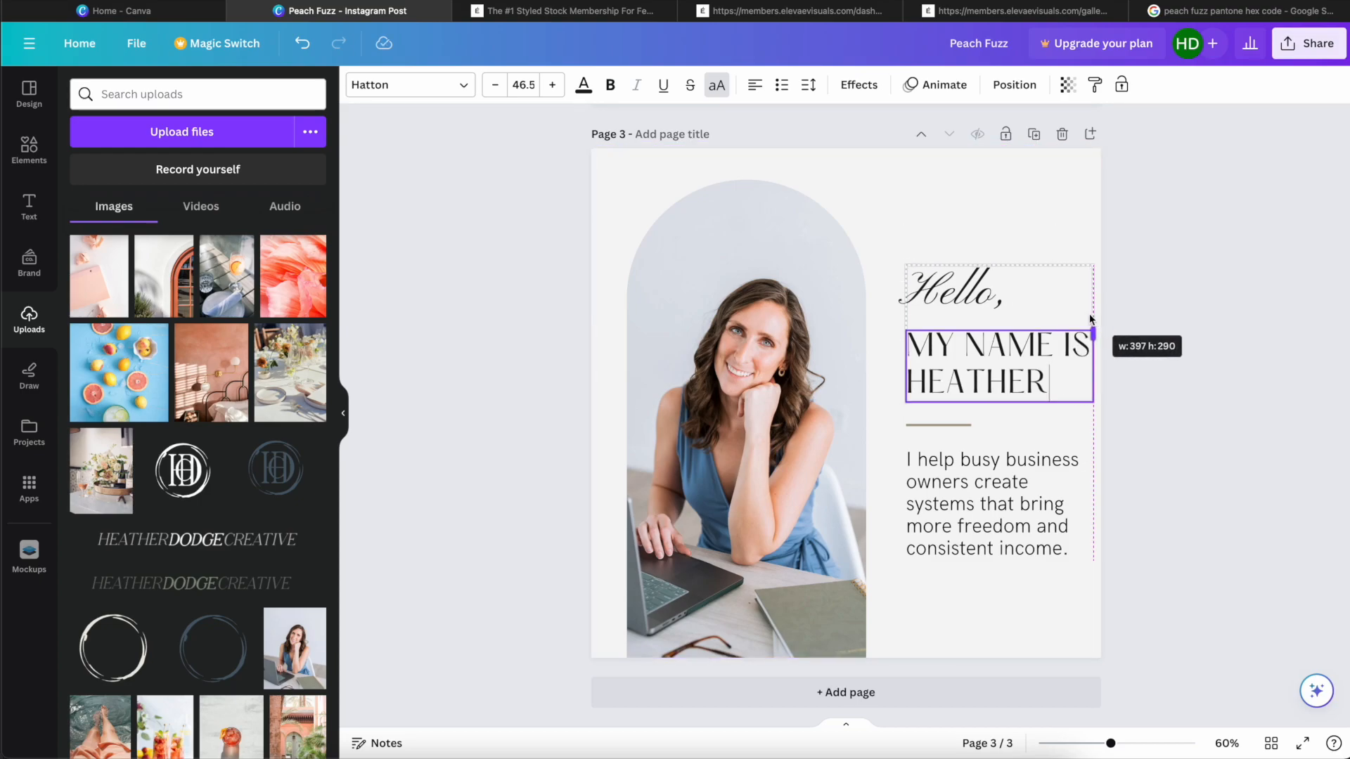
key(Escape)
click(1026, 180)
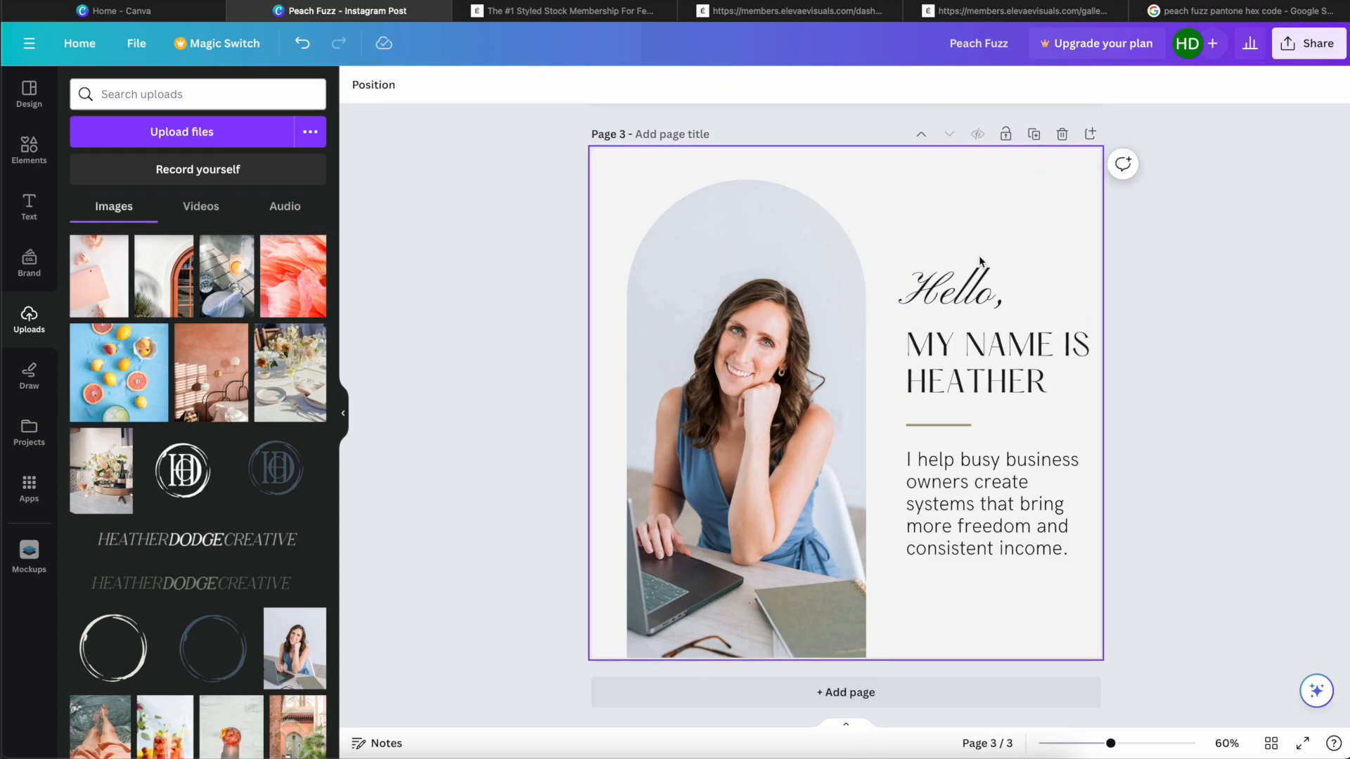